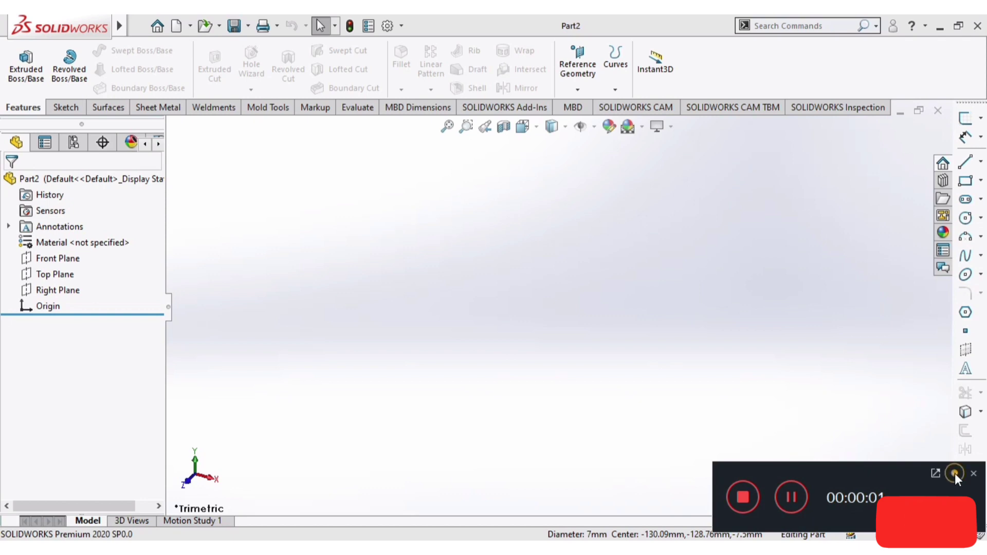
# - Start a sketch on the Front Plane and draw a vertical construction centerline down to the origin
pyautogui.click(58, 258)
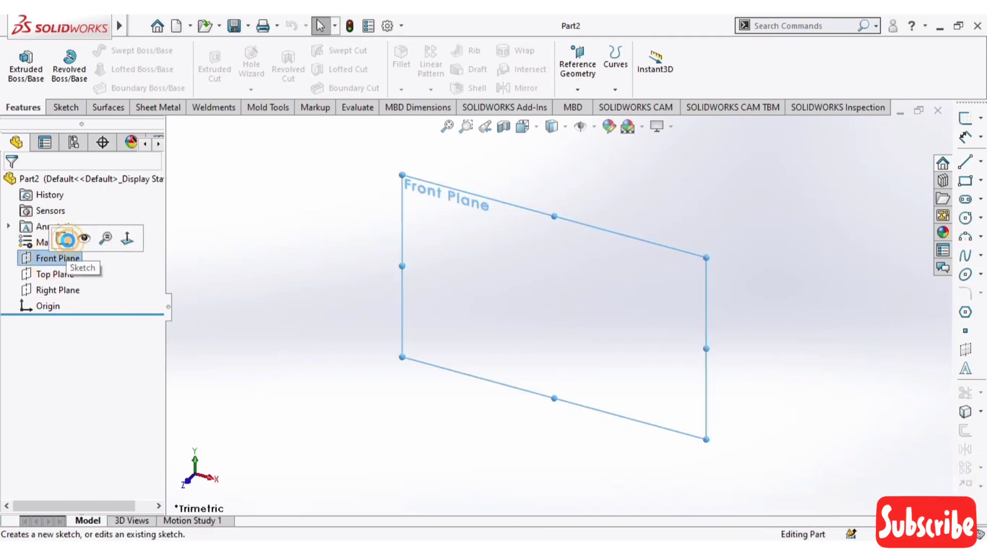
pyautogui.click(66, 239)
pyautogui.click(133, 52)
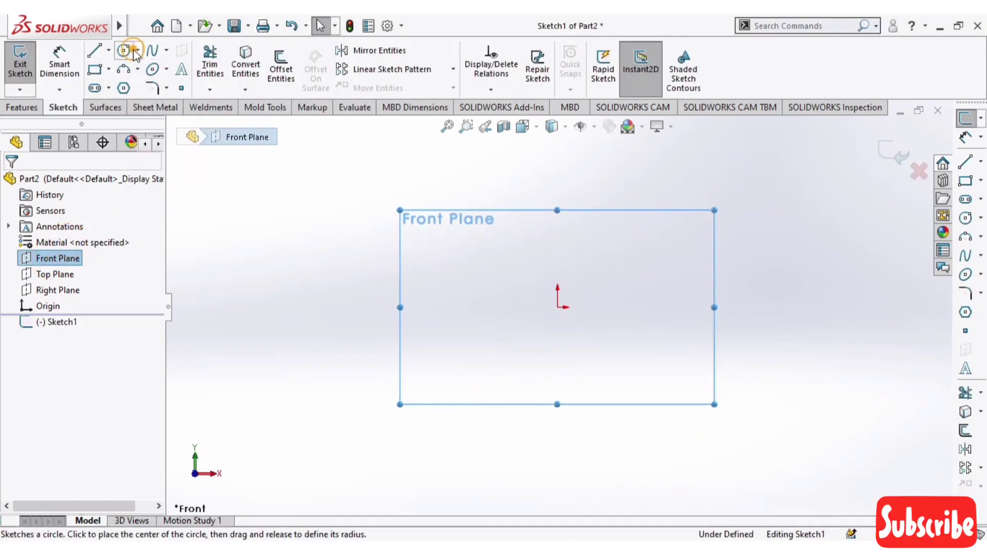
pyautogui.click(108, 49)
pyautogui.click(126, 87)
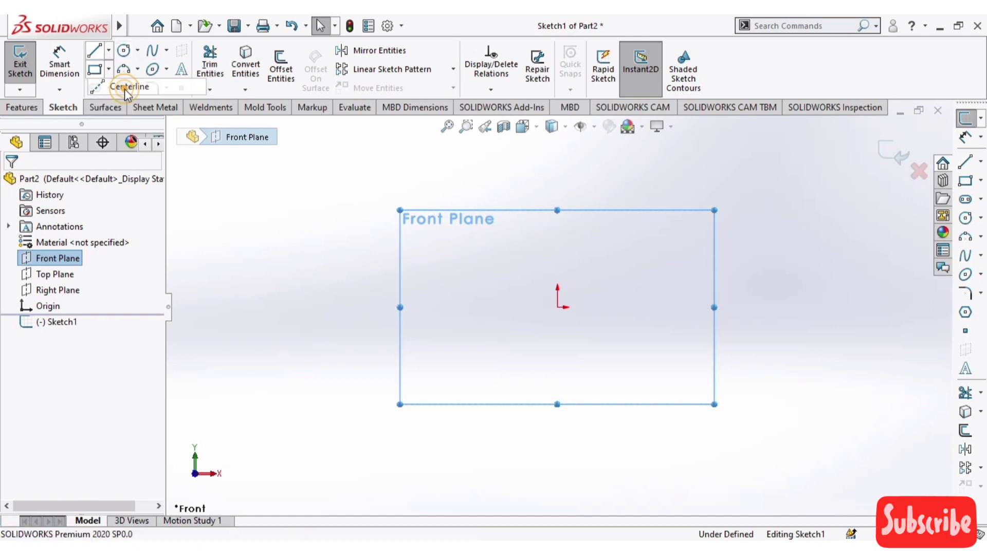
pyautogui.scroll(2, 591, 240)
pyautogui.scroll(-2, 589, 195)
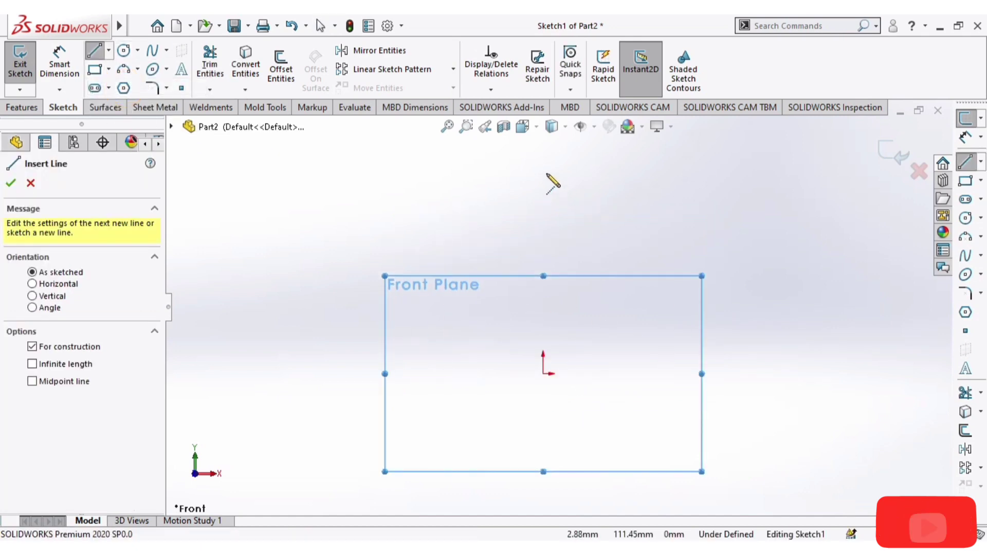
pyautogui.click(544, 151)
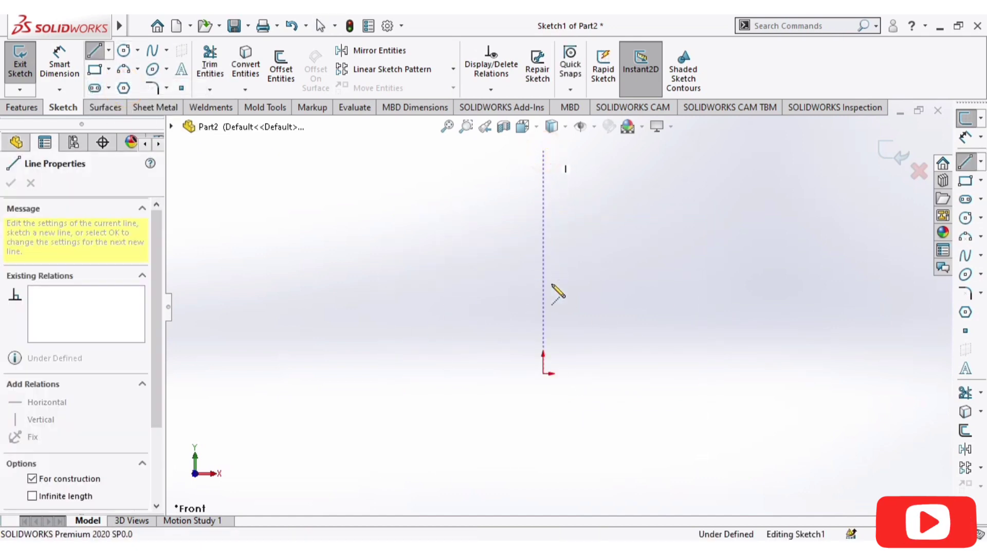
pyautogui.click(543, 373)
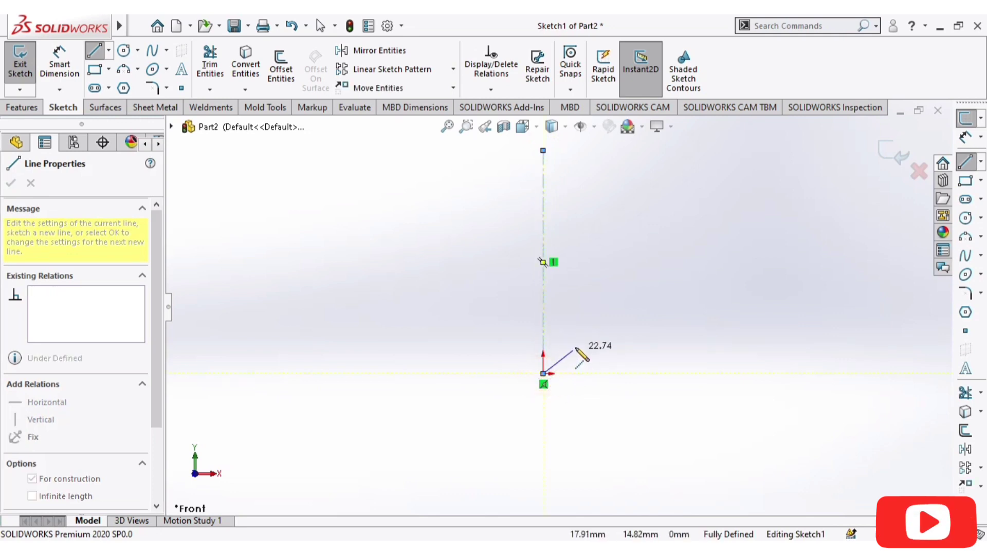
pyautogui.press('Escape')
pyautogui.scroll(2, 575, 409)
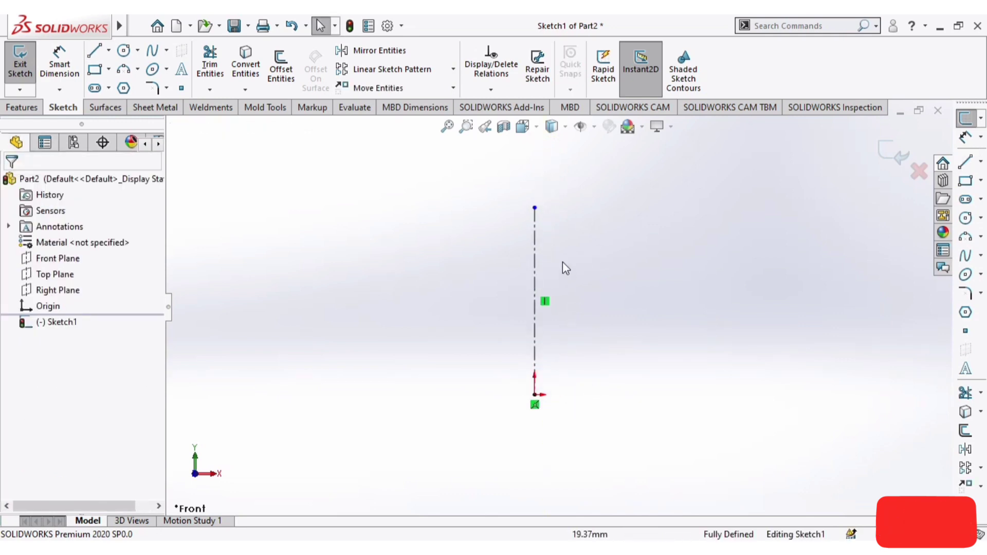
pyautogui.scroll(-2, 564, 266)
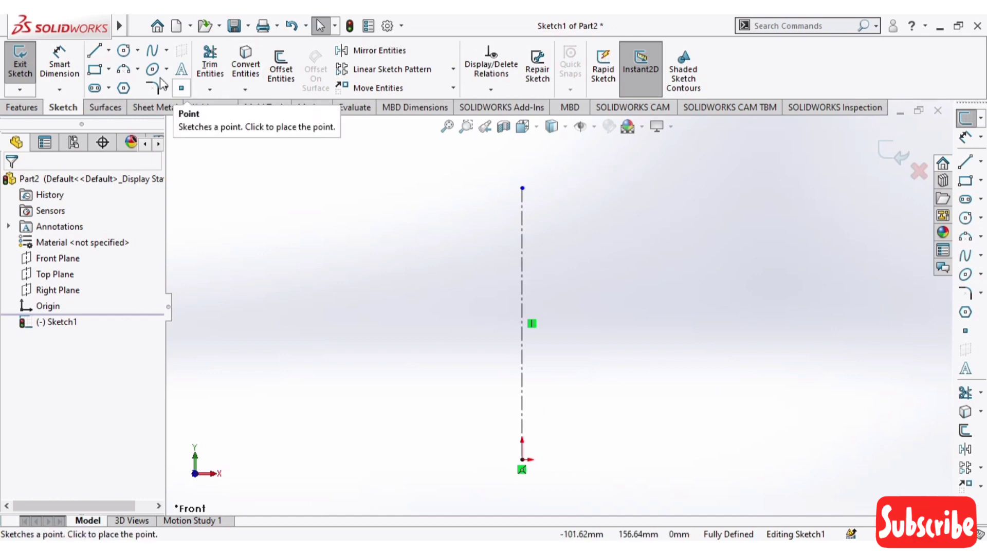
# - Sketch a horizontal line outward from the centerline's upper end, then an inward-slanting line about 127 mm long down to the origin's level
pyautogui.click(94, 50)
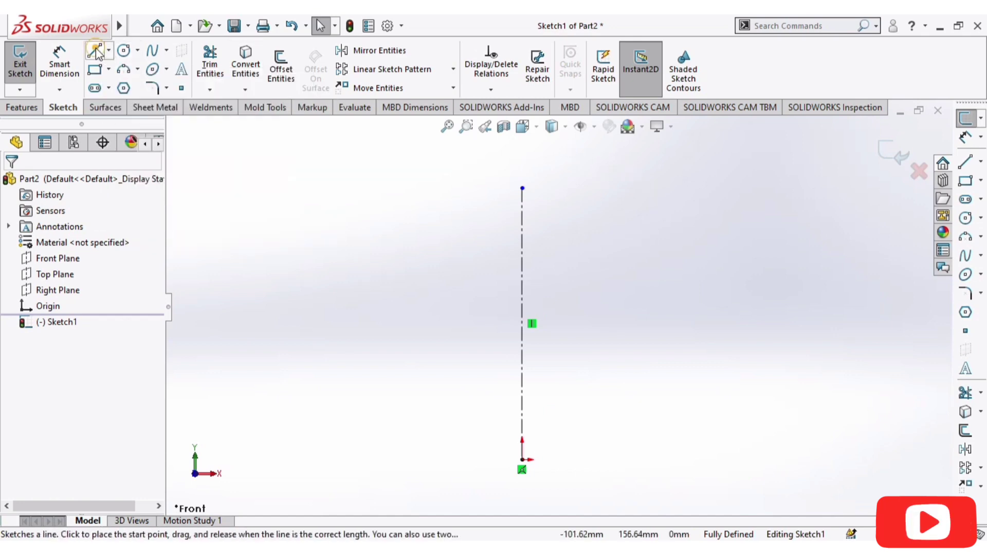
pyautogui.click(522, 188)
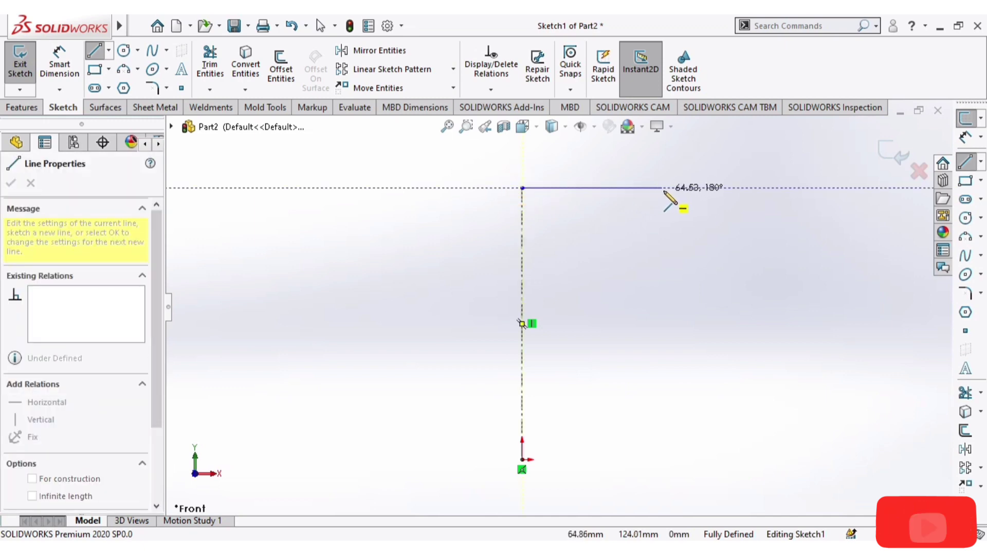
pyautogui.click(691, 188)
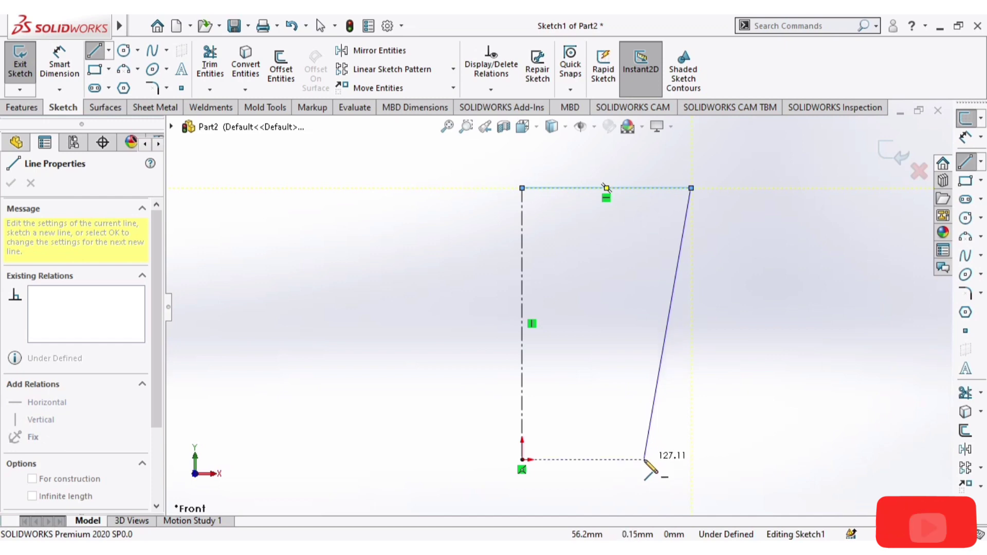
pyautogui.click(644, 460)
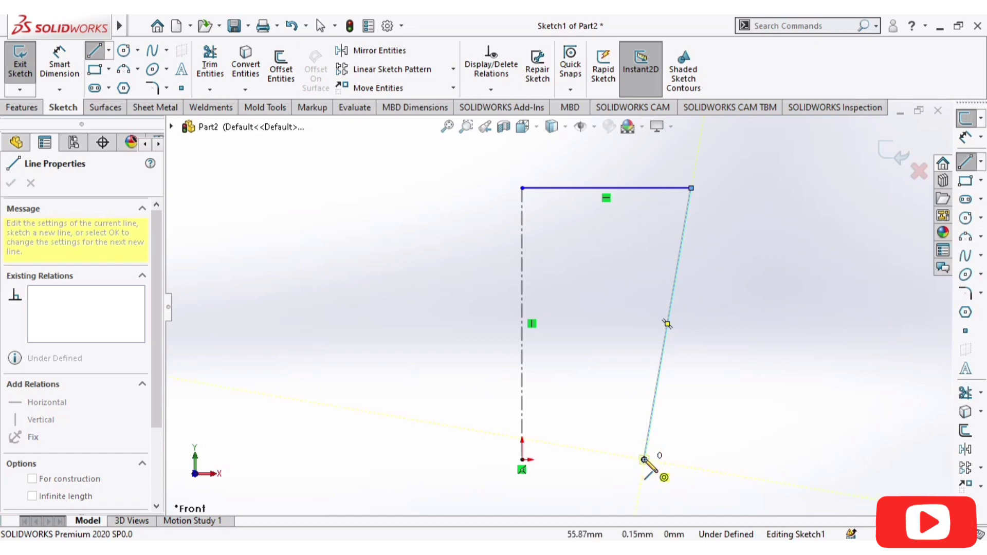
pyautogui.press('Escape')
# - Sketch a three-point spline about 56 mm long from the origin to the slanted line's lower end
pyautogui.click(149, 52)
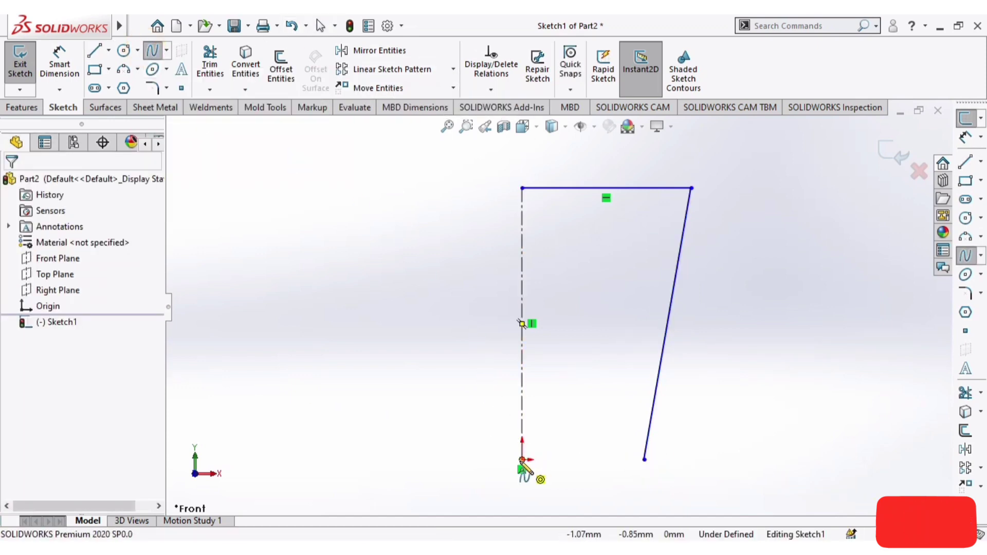
pyautogui.click(522, 460)
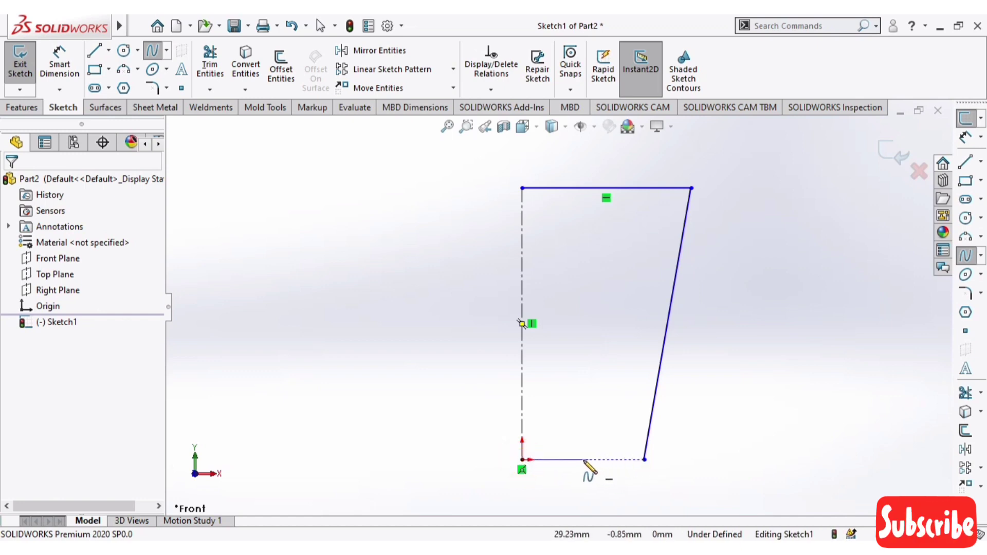
pyautogui.click(582, 460)
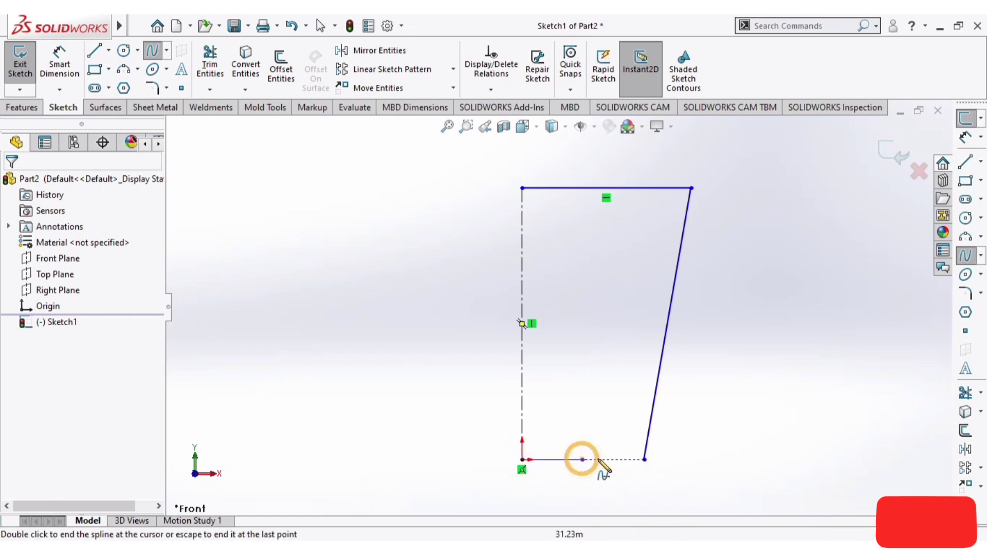
pyautogui.click(643, 459)
pyautogui.press('Escape')
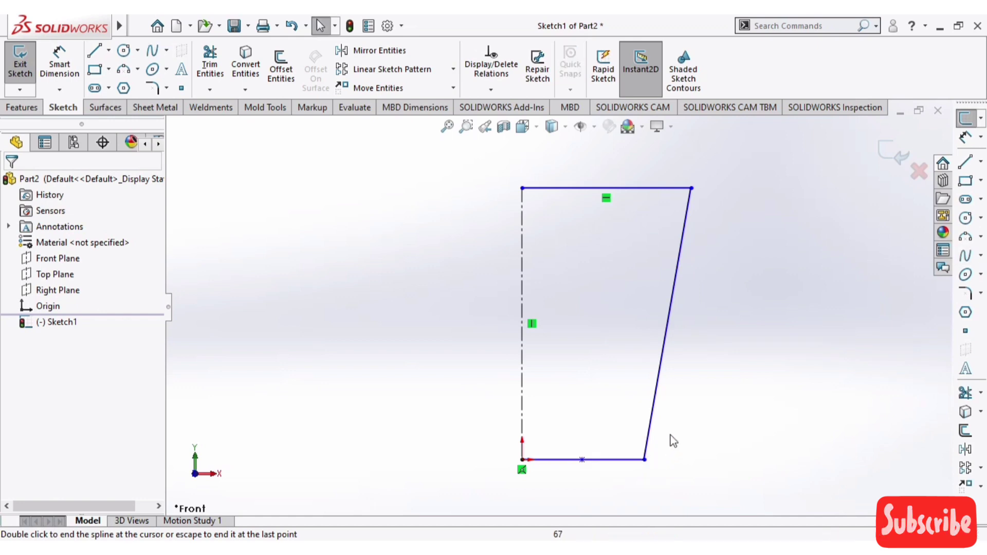
# - Reshape the bottom spline into a shallow wave using its tangent handles at the middle point and the origin
pyautogui.scroll(1, 593, 465)
pyautogui.scroll(-1, 593, 465)
pyautogui.click(585, 438)
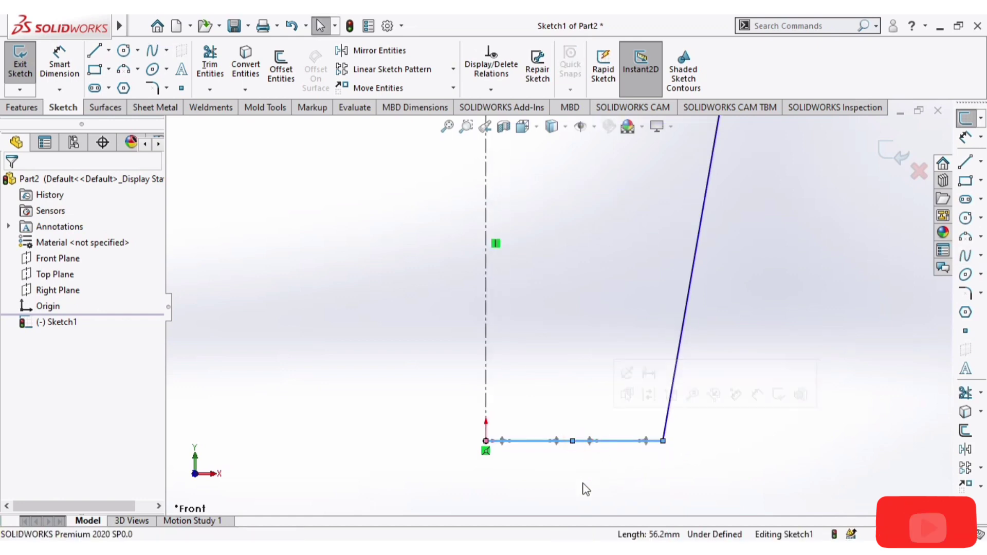
pyautogui.scroll(-3, 580, 461)
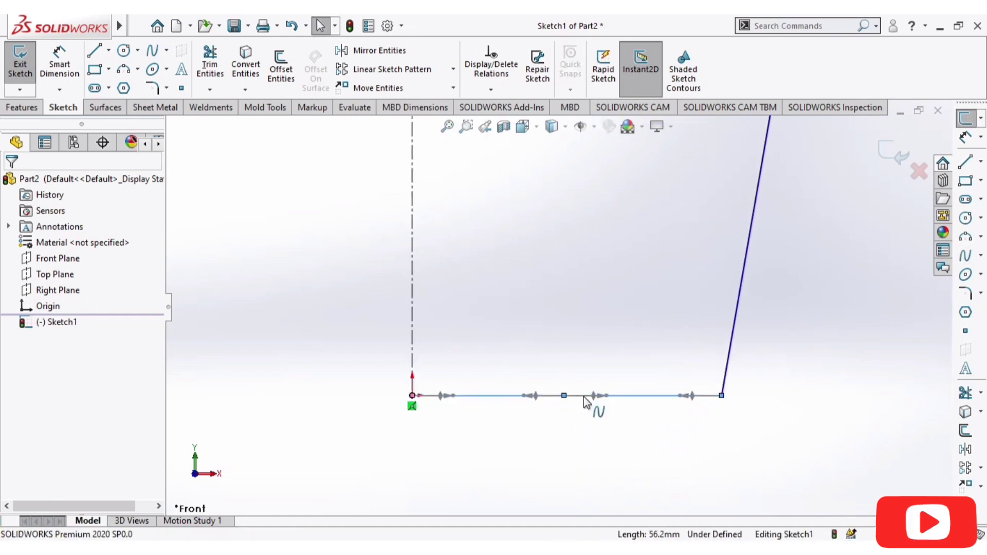
pyautogui.moveTo(591, 394); pyautogui.dragTo(592, 389)
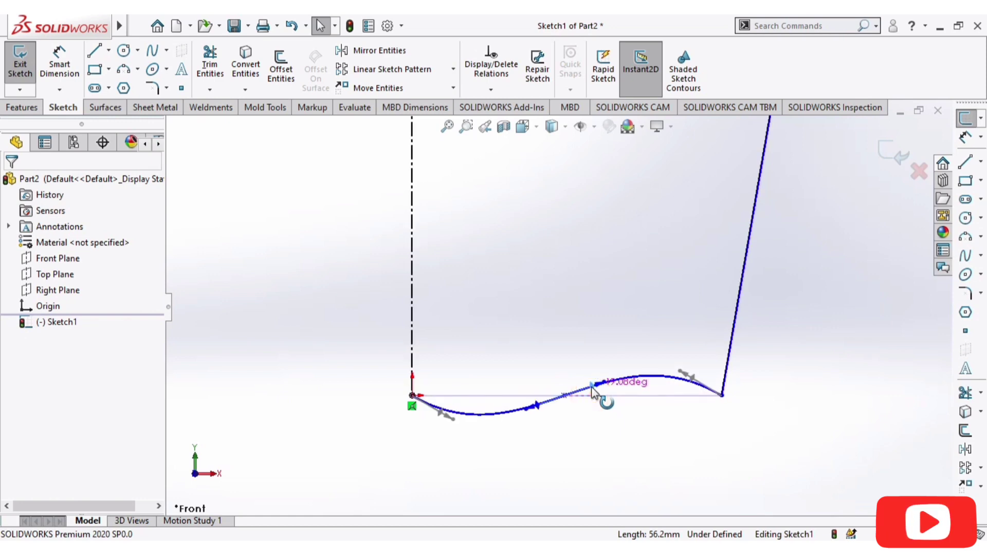
pyautogui.moveTo(530, 406); pyautogui.dragTo(535, 400)
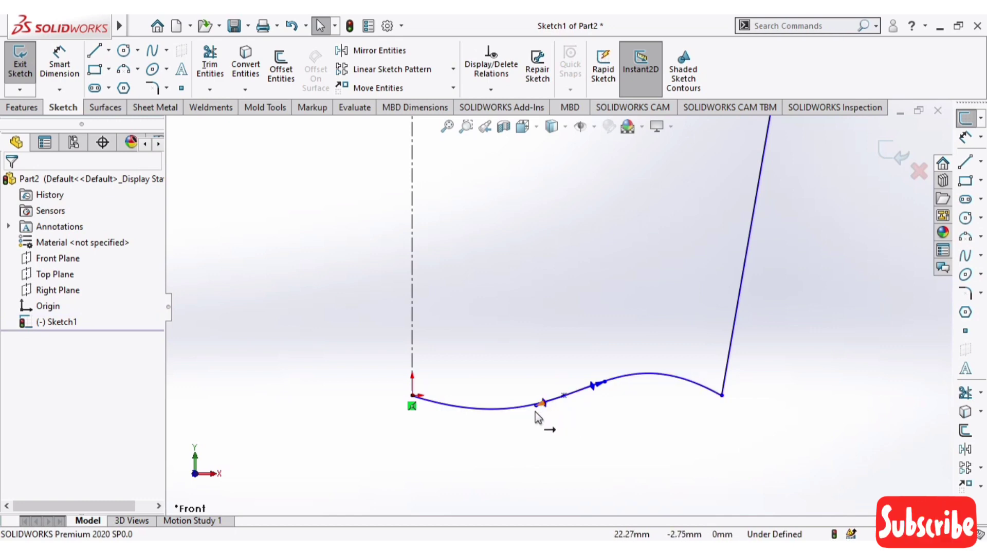
pyautogui.moveTo(534, 406); pyautogui.dragTo(536, 395)
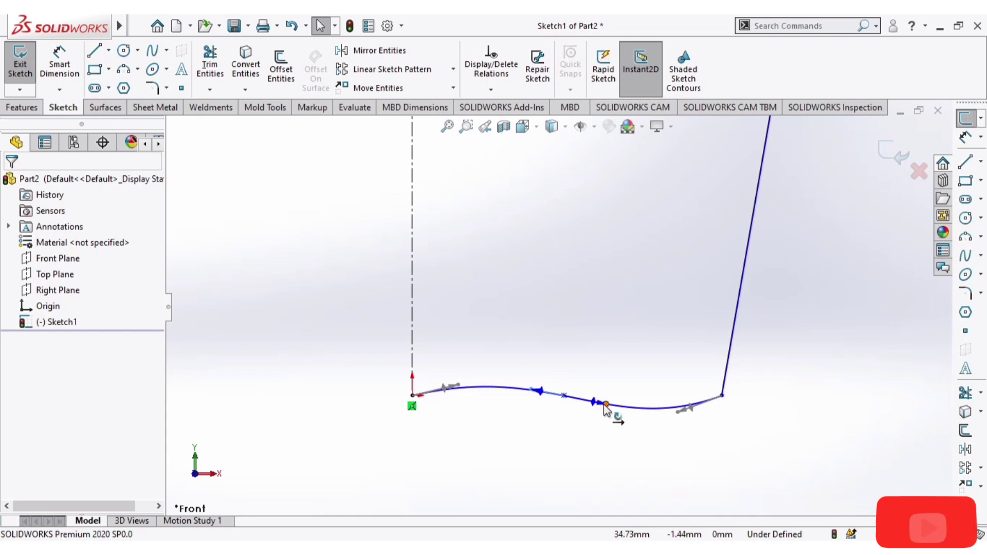
pyautogui.moveTo(606, 402); pyautogui.dragTo(582, 425)
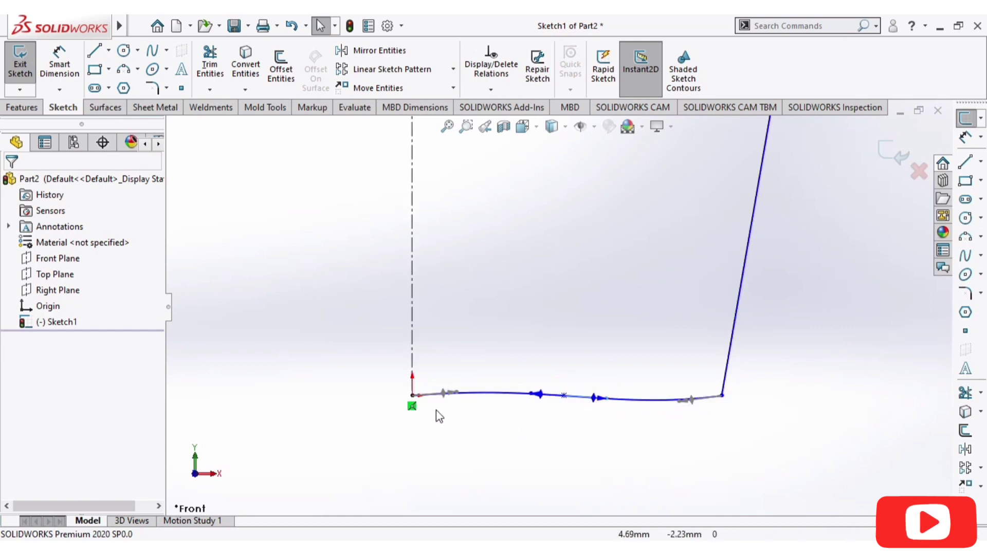
pyautogui.moveTo(455, 395); pyautogui.dragTo(462, 381)
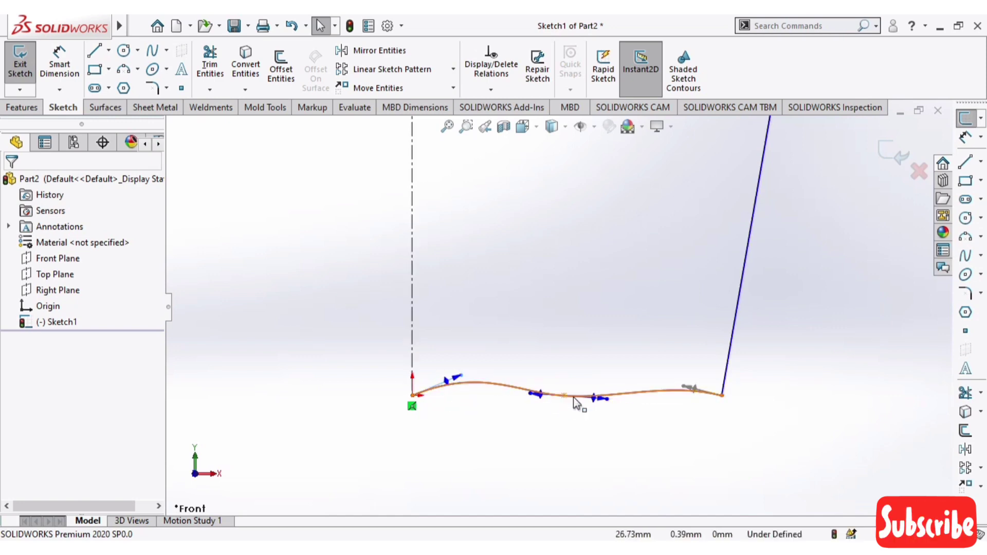
# - Close the profile with a solid vertical line along the centerline from its upper end to the origin
pyautogui.scroll(5, 596, 448)
pyautogui.scroll(3, 615, 265)
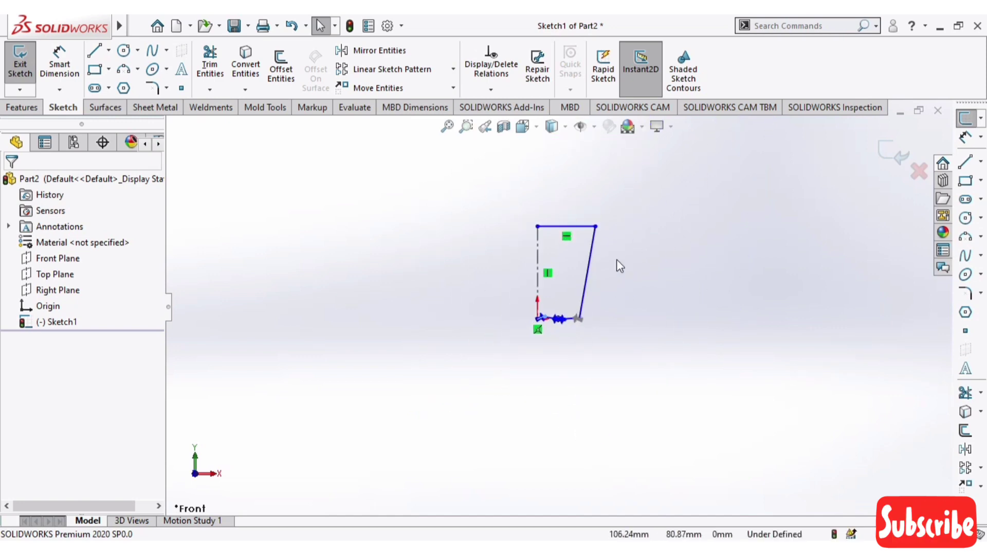
pyautogui.scroll(-5, 528, 262)
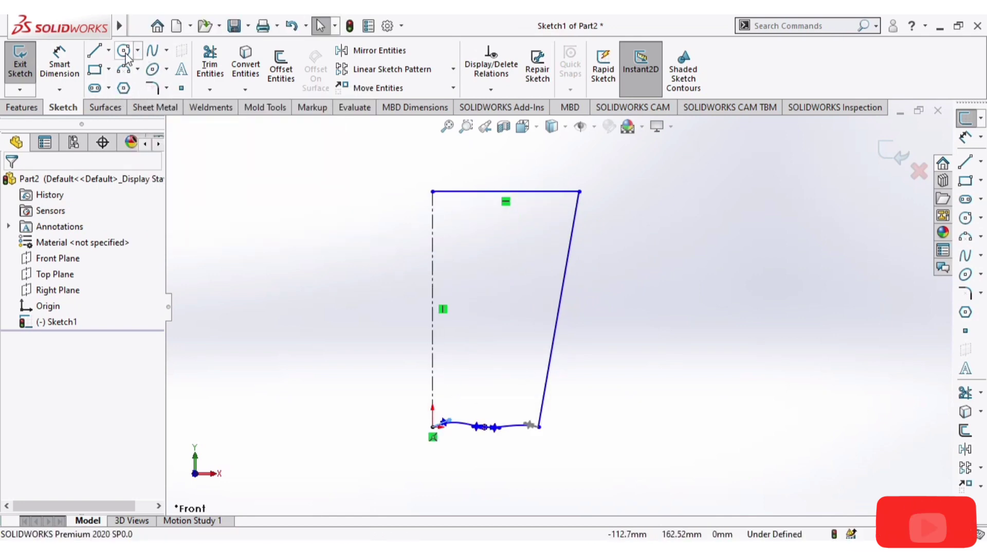
pyautogui.click(97, 54)
pyautogui.click(432, 192)
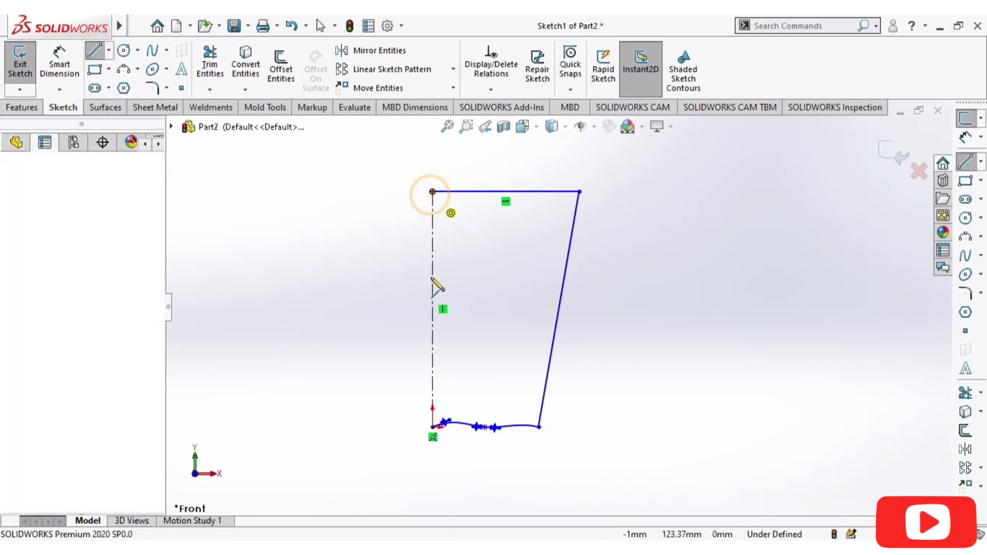
pyautogui.click(433, 428)
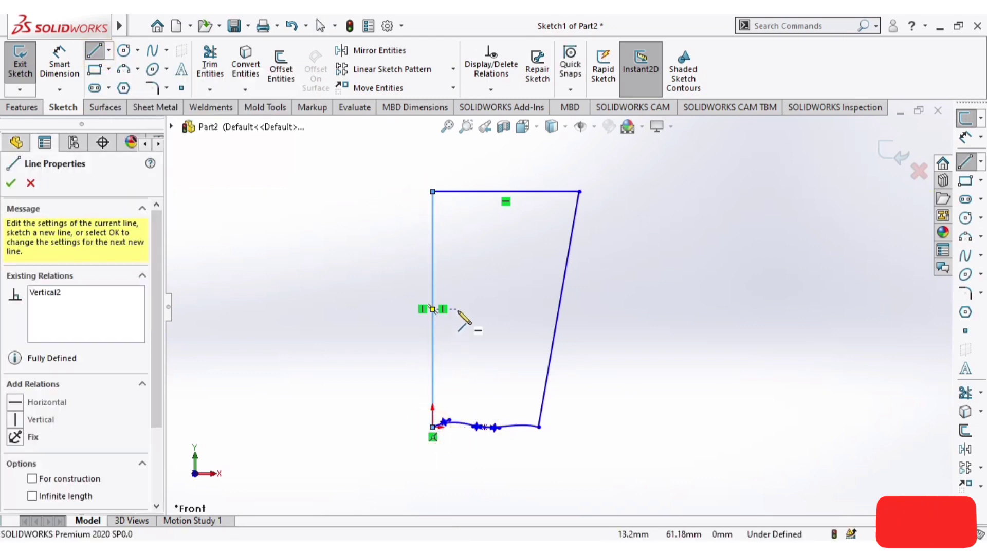
pyautogui.press('Escape')
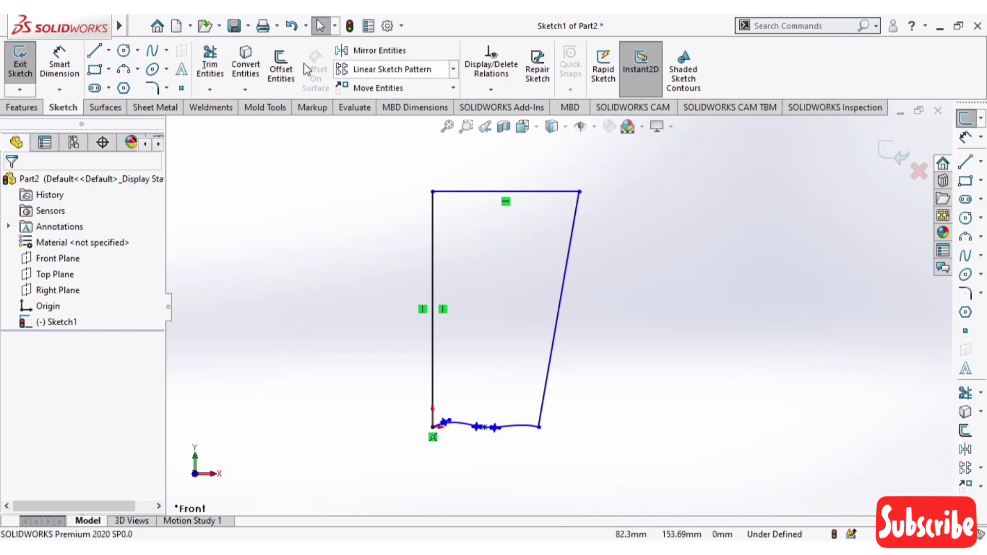
# - Revolve the closed profile 360 degrees blind around the vertical line into a solid tapered body
pyautogui.click(23, 107)
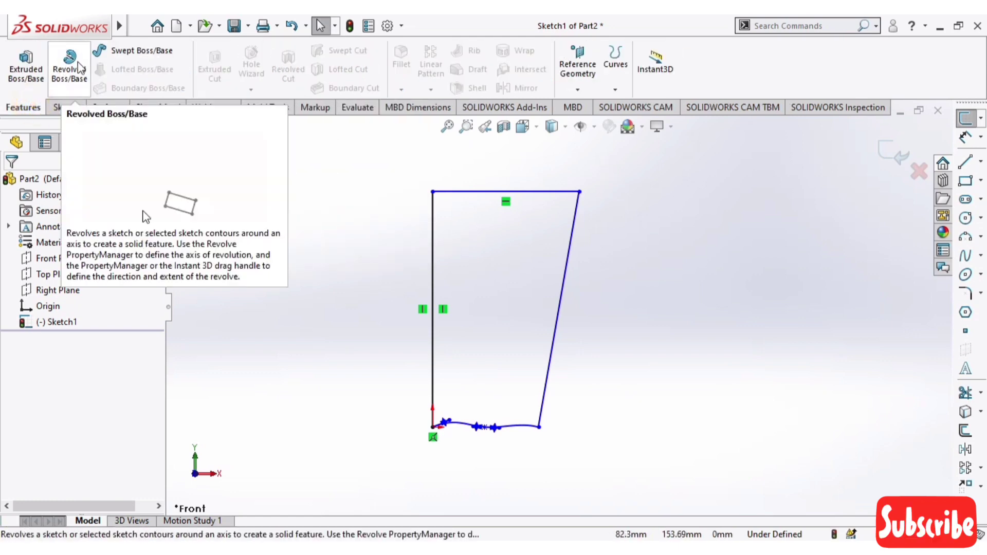
pyautogui.click(77, 68)
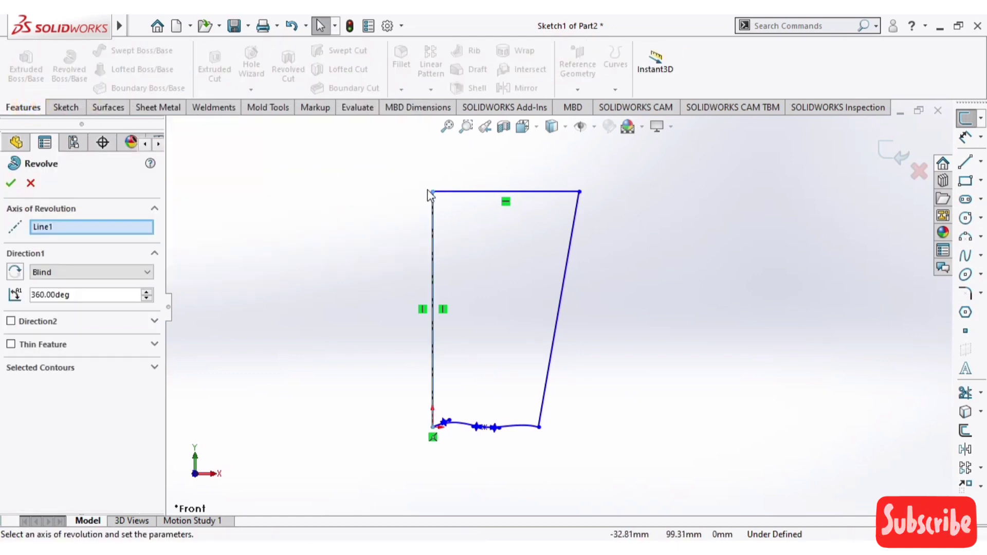
pyautogui.scroll(5, 616, 368)
pyautogui.moveTo(617, 368); pyautogui.dragTo(648, 289, button='middle')
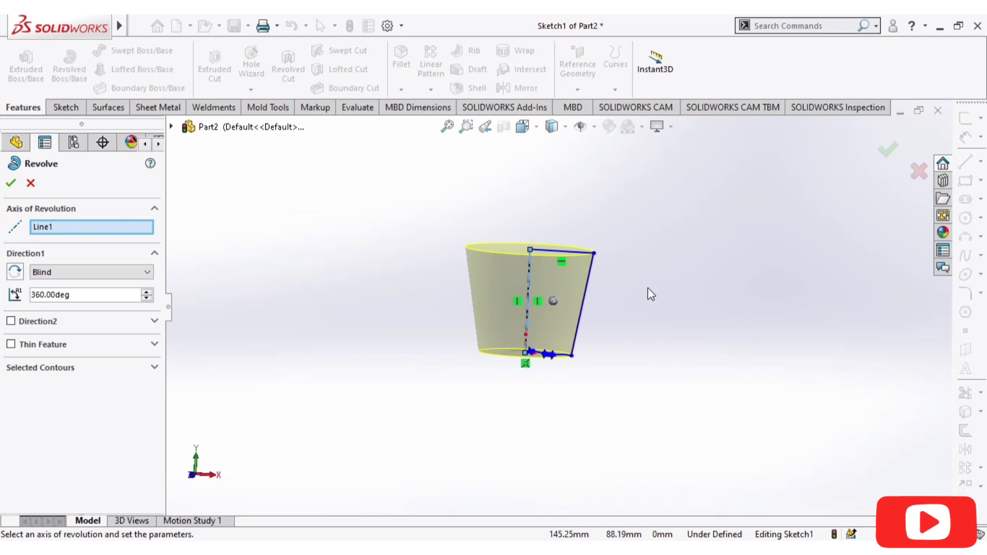
pyautogui.click(893, 154)
pyautogui.moveTo(650, 277); pyautogui.dragTo(747, 91, button='middle')
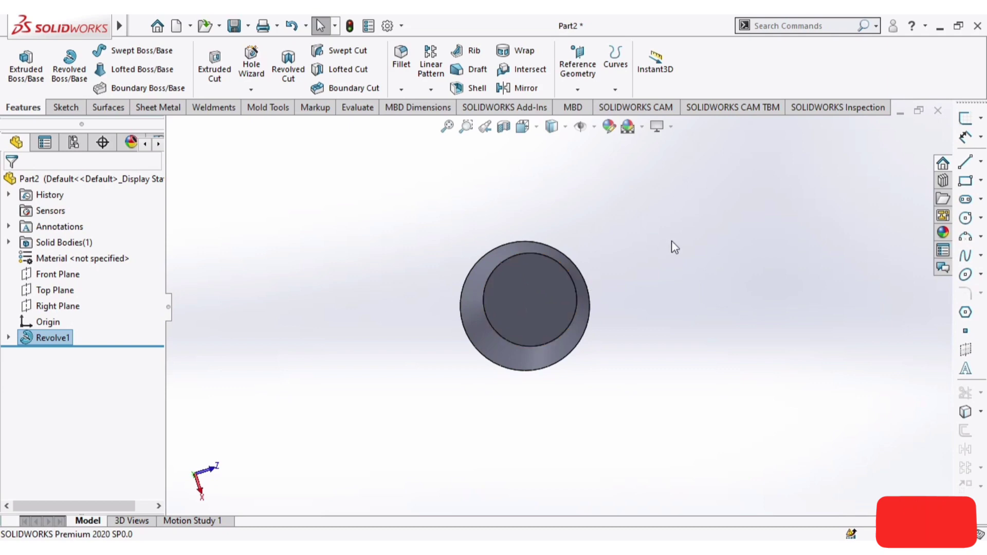
pyautogui.moveTo(733, 260); pyautogui.dragTo(768, 335, button='middle')
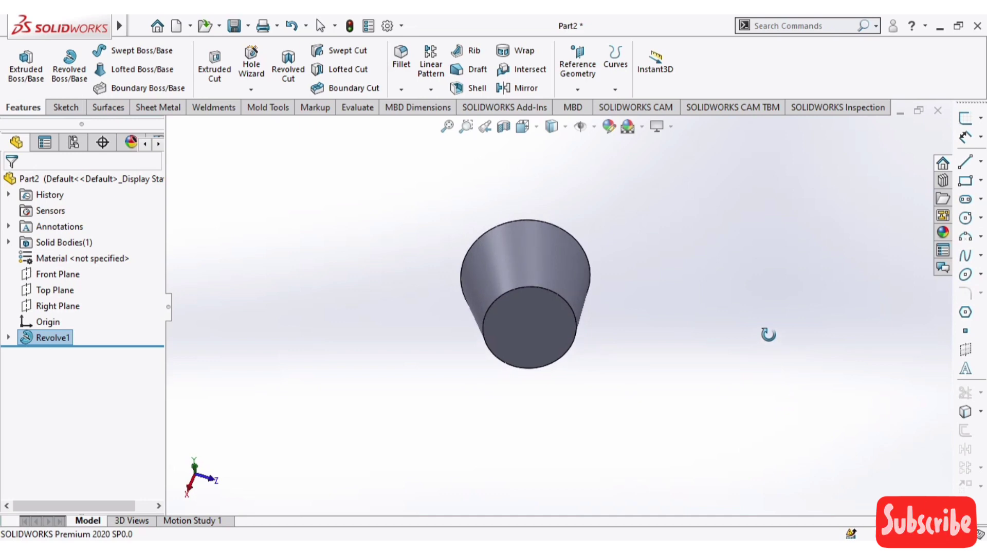
pyautogui.click(540, 317)
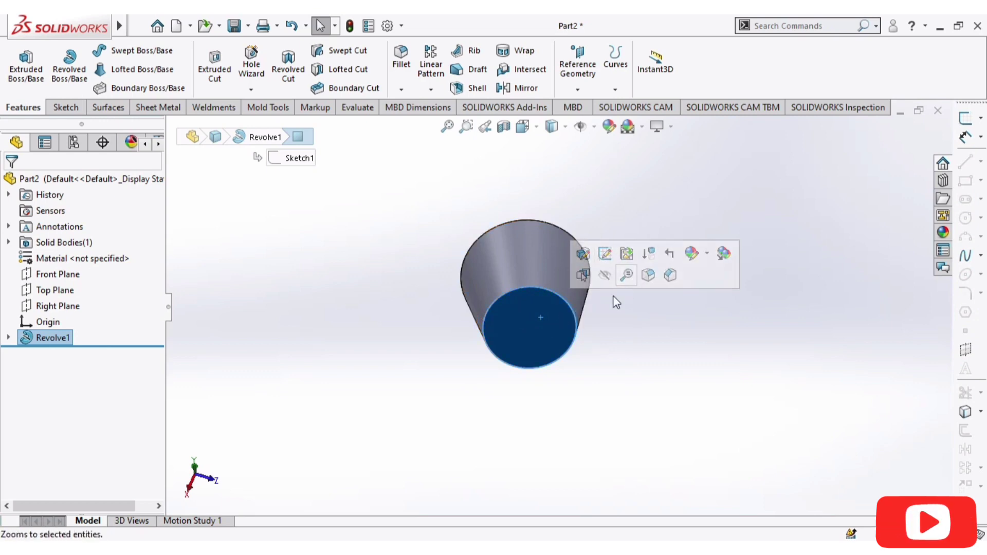
pyautogui.click(613, 360)
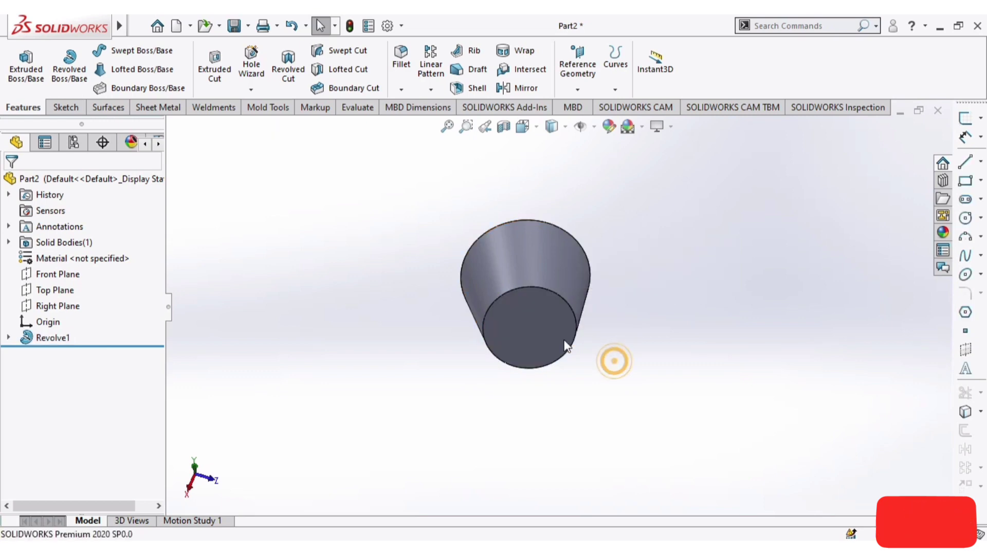
pyautogui.click(520, 319)
pyautogui.click(645, 357)
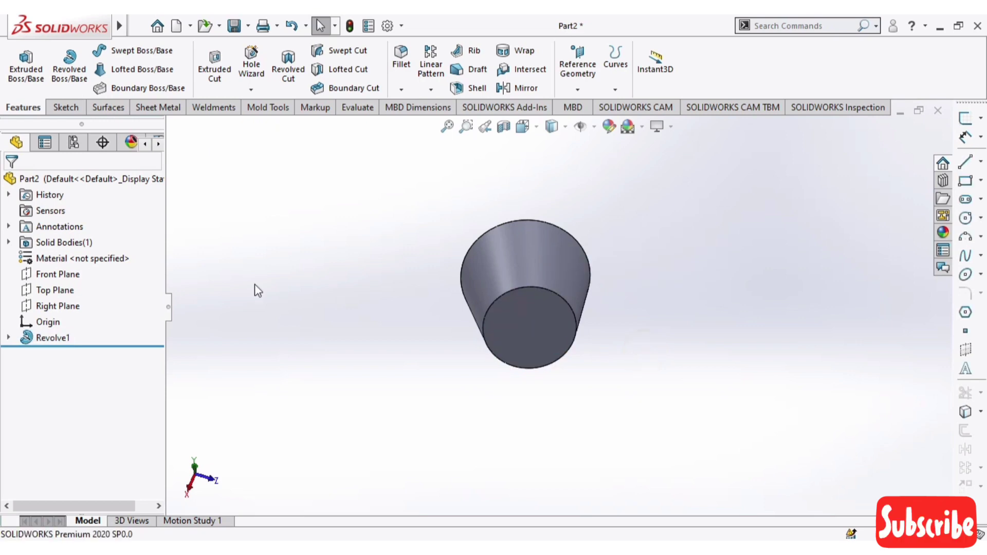
pyautogui.click(576, 89)
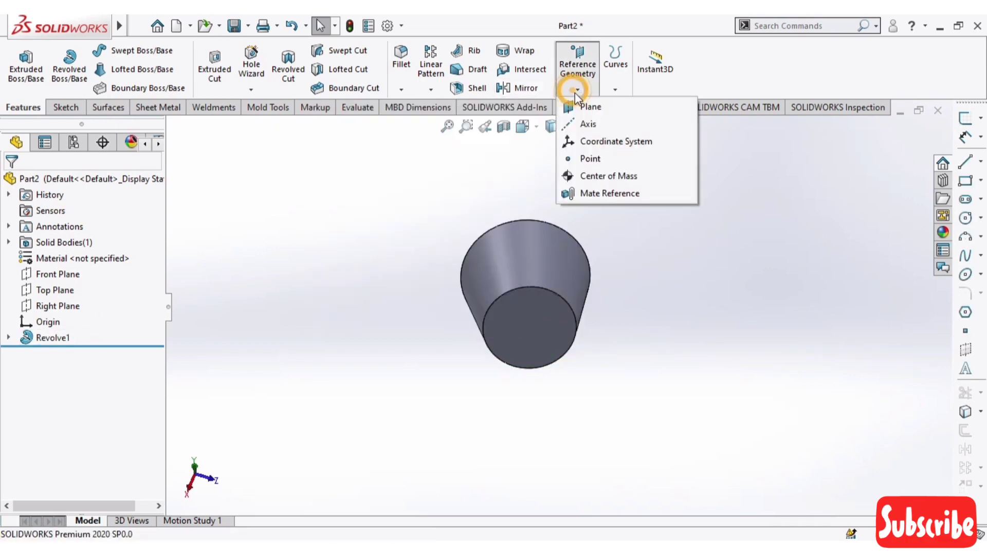
pyautogui.click(531, 321)
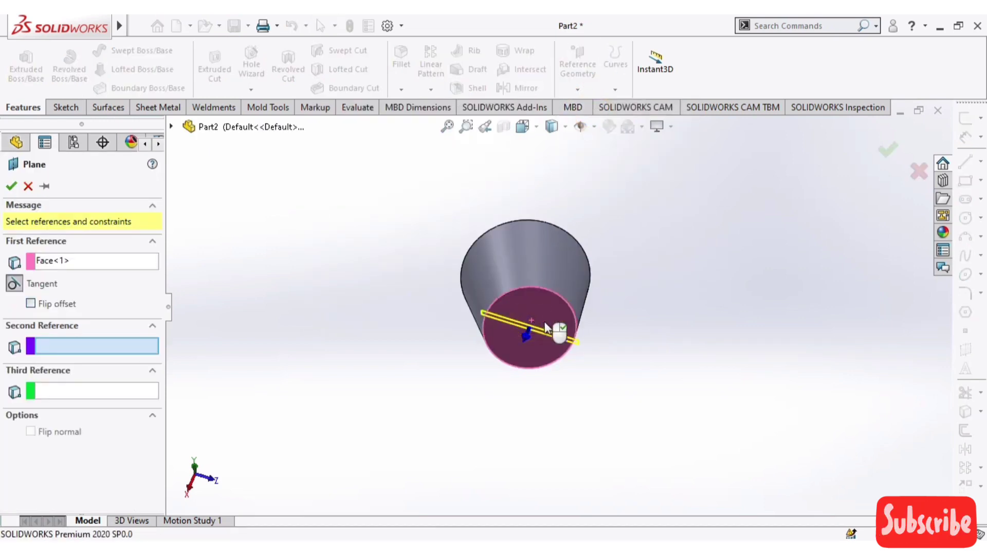
pyautogui.moveTo(660, 299); pyautogui.dragTo(608, 412, button='middle')
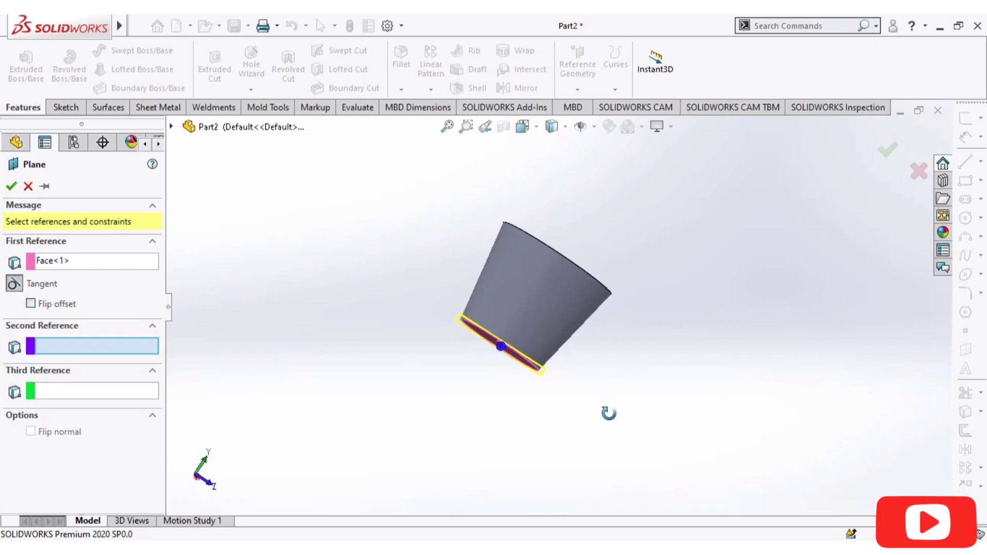
pyautogui.click(28, 186)
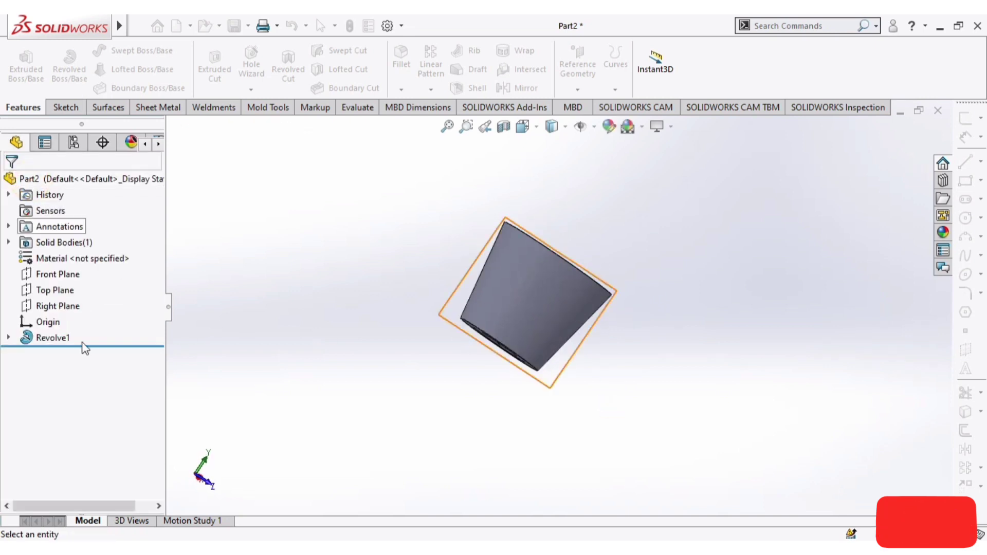
# - Start a new sketch on the Top Plane, facing the body's small end from below
pyautogui.click(51, 289)
pyautogui.click(59, 269)
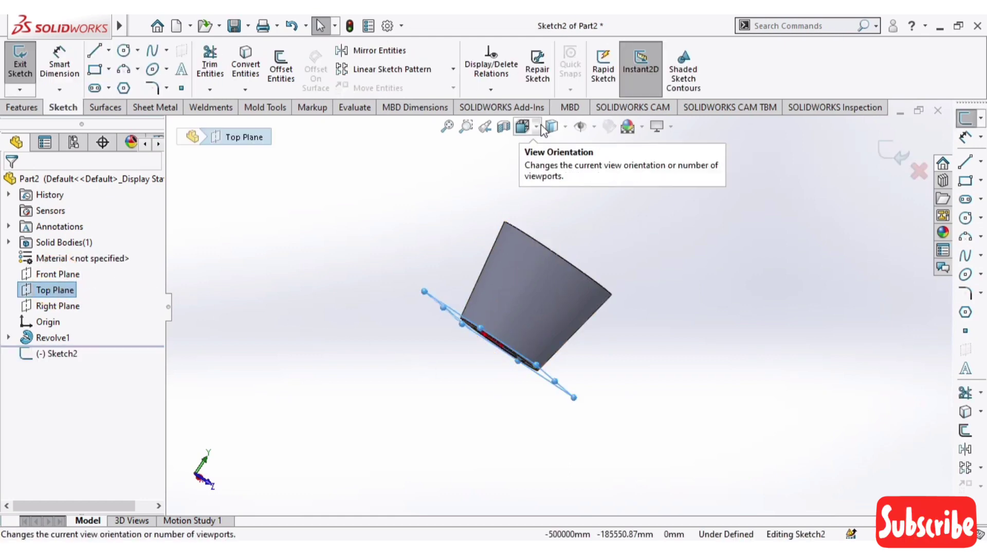
pyautogui.click(522, 126)
pyautogui.click(600, 210)
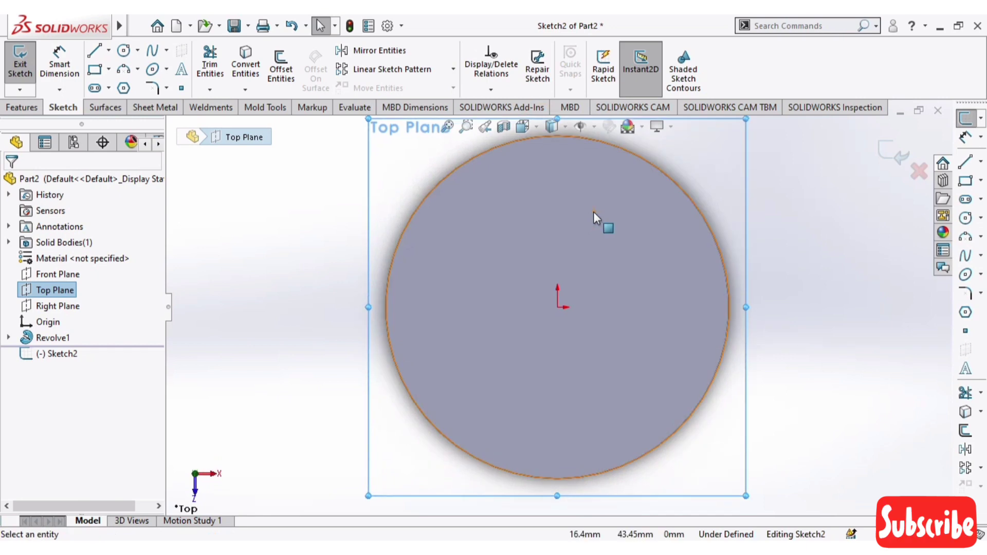
pyautogui.click(530, 127)
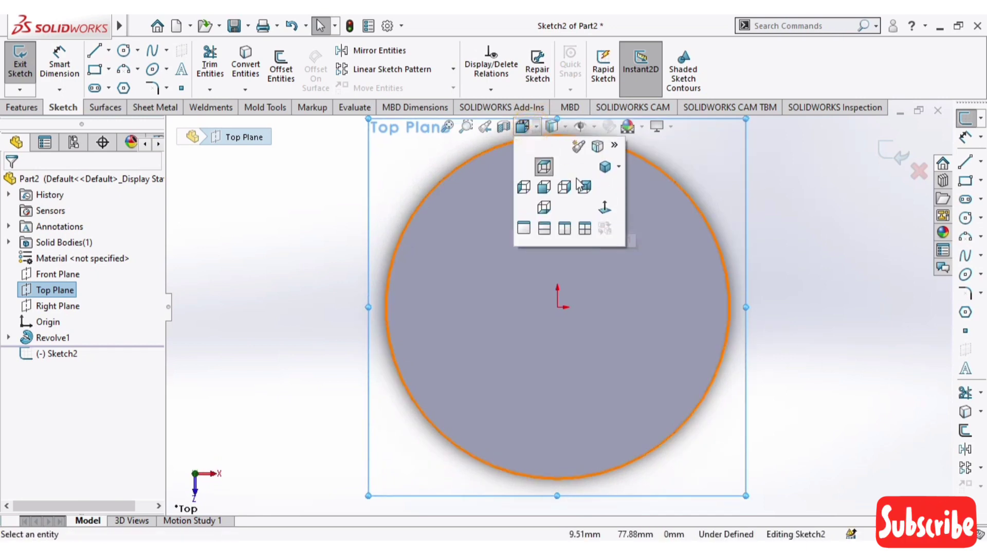
pyautogui.click(600, 208)
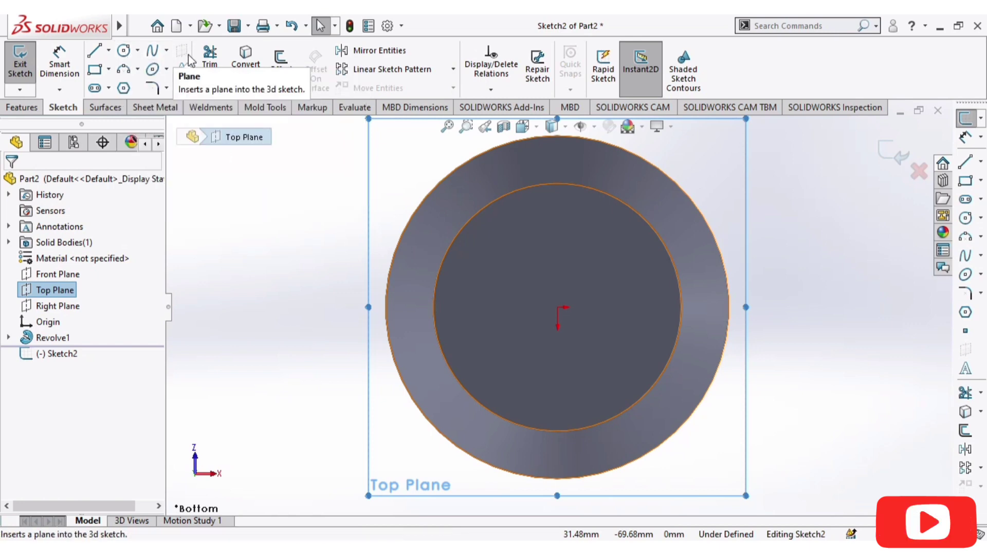
# - Convert the circular edge of the body's small end face into a sketch circle
pyautogui.click(246, 57)
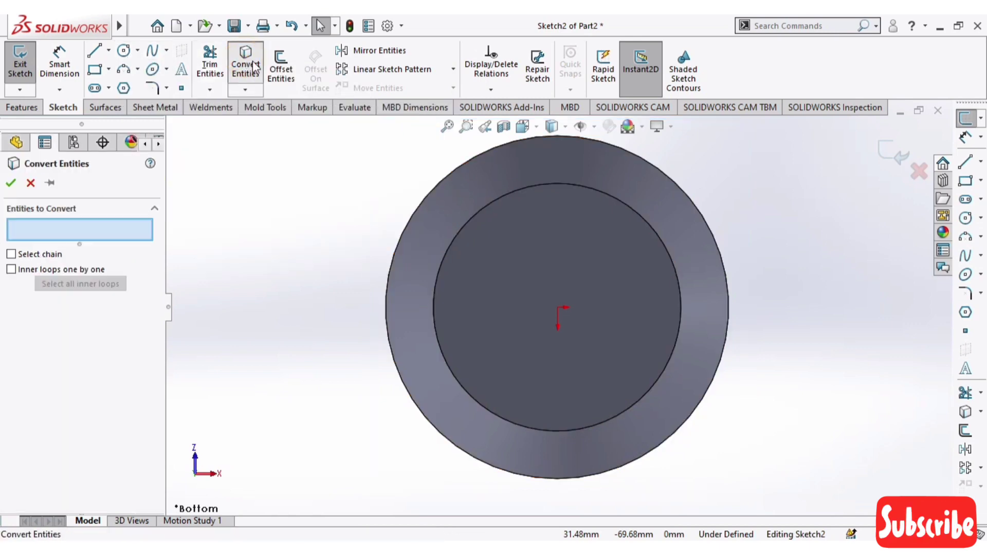
pyautogui.click(517, 189)
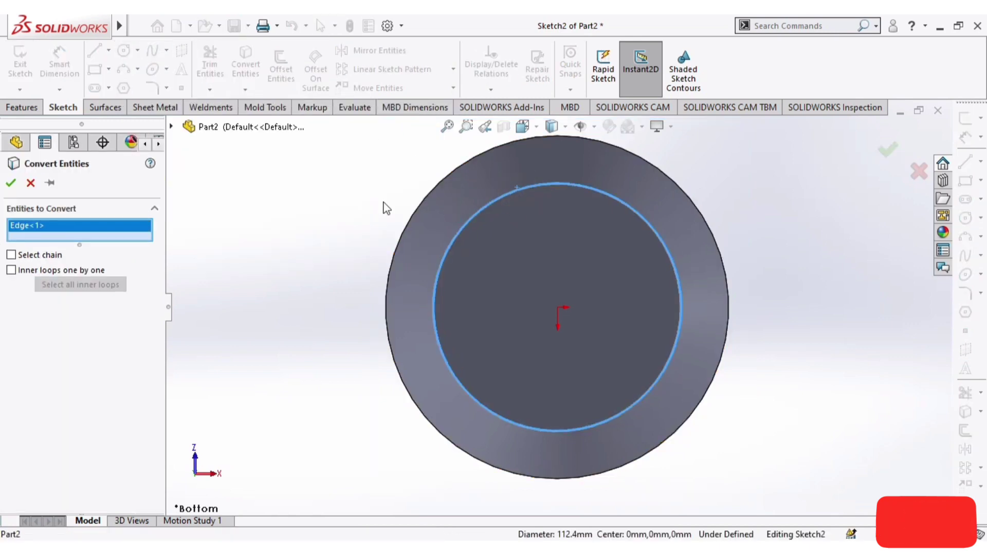
pyautogui.click(13, 186)
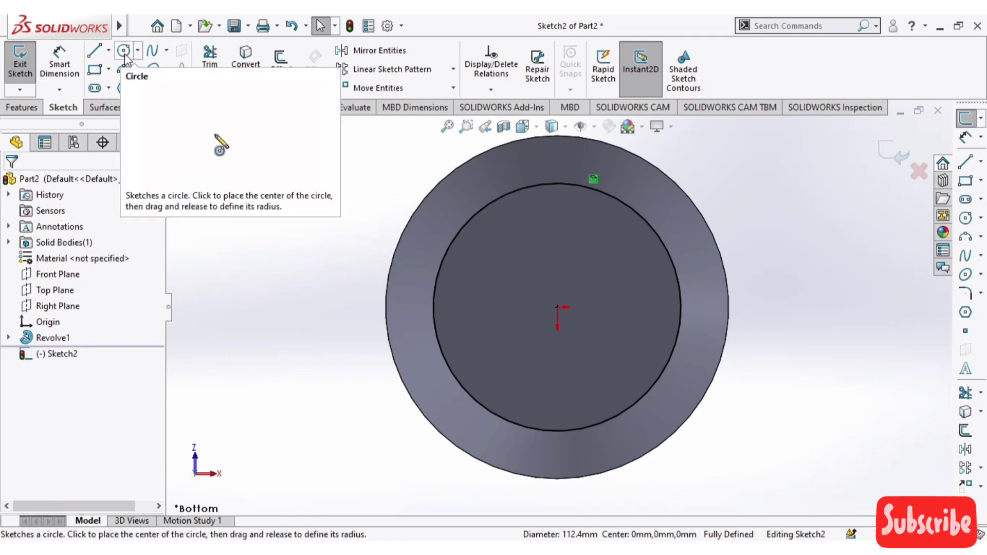
# - Sketch a circle centred on the origin, slightly smaller than the edge of the body's small end face
pyautogui.click(123, 49)
pyautogui.click(558, 307)
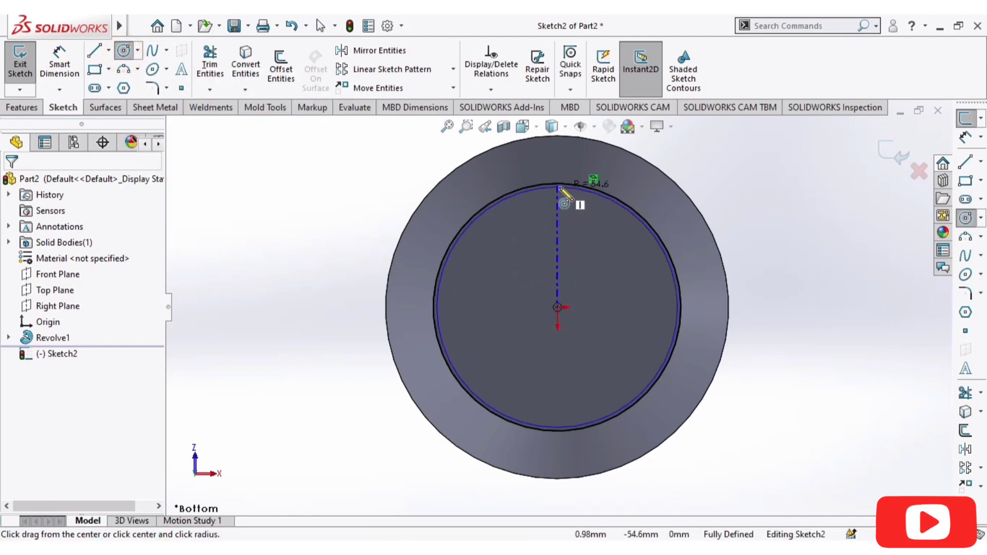
pyautogui.scroll(-5, 560, 189)
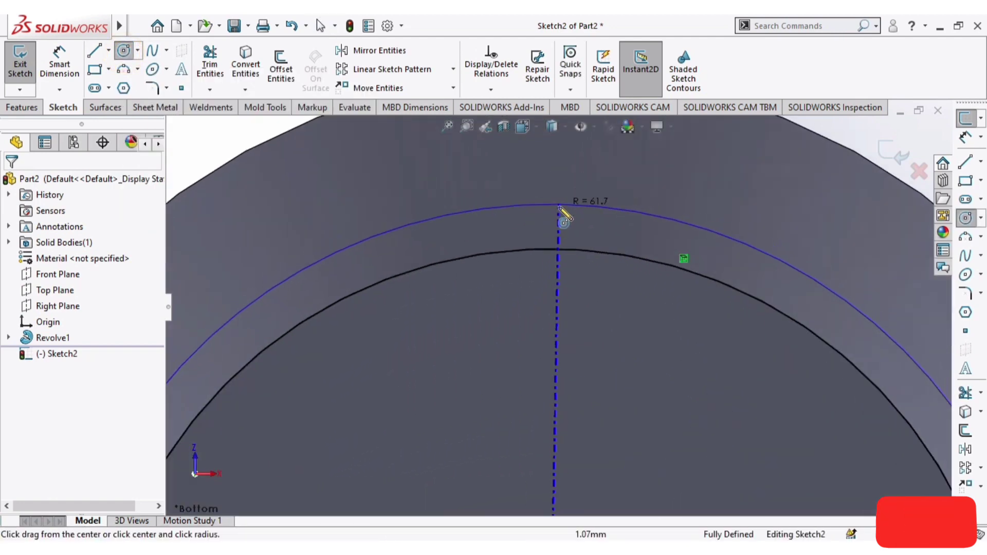
pyautogui.click(553, 256)
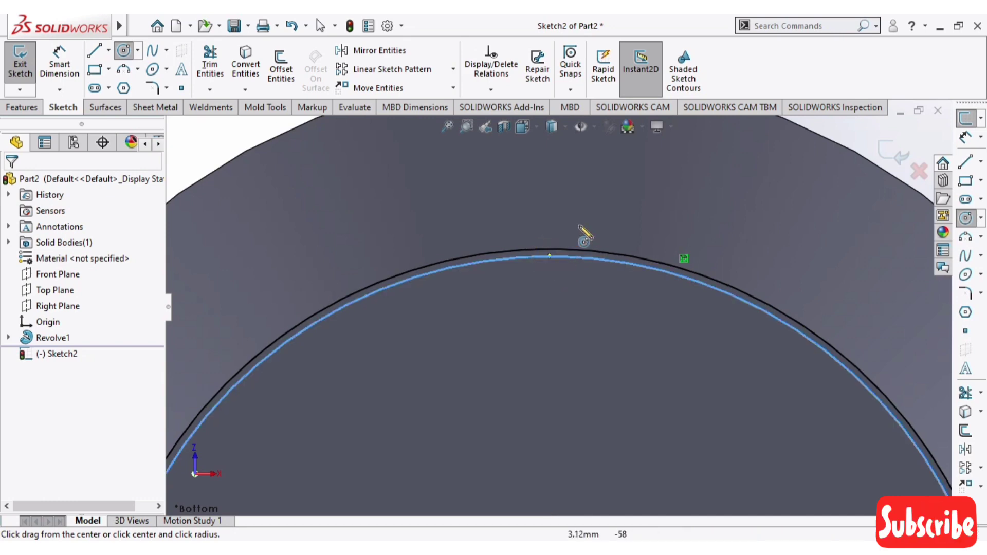
pyautogui.press('Escape')
pyautogui.scroll(5, 599, 333)
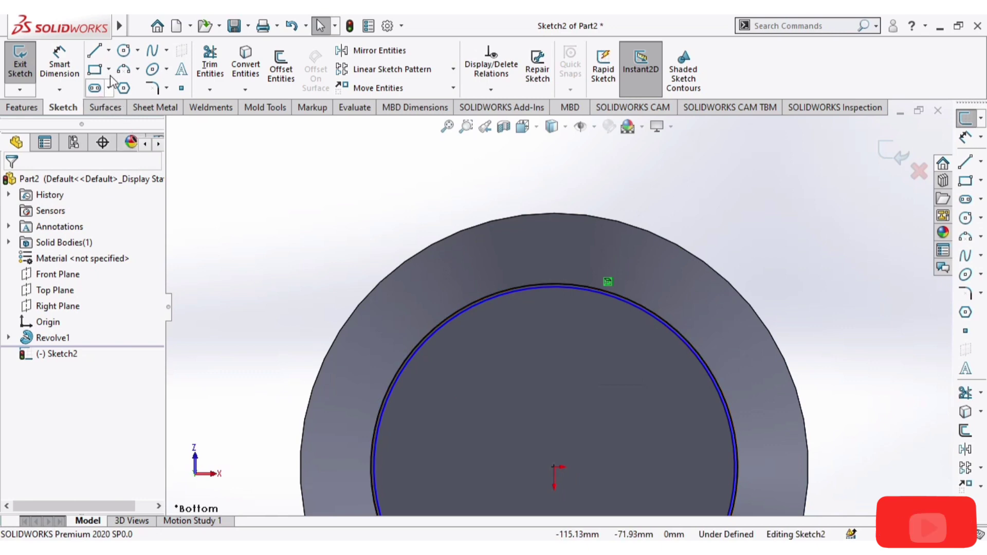
# - Sketch a second circle centred on the origin, slightly larger than the body's wide outer rim
pyautogui.click(123, 50)
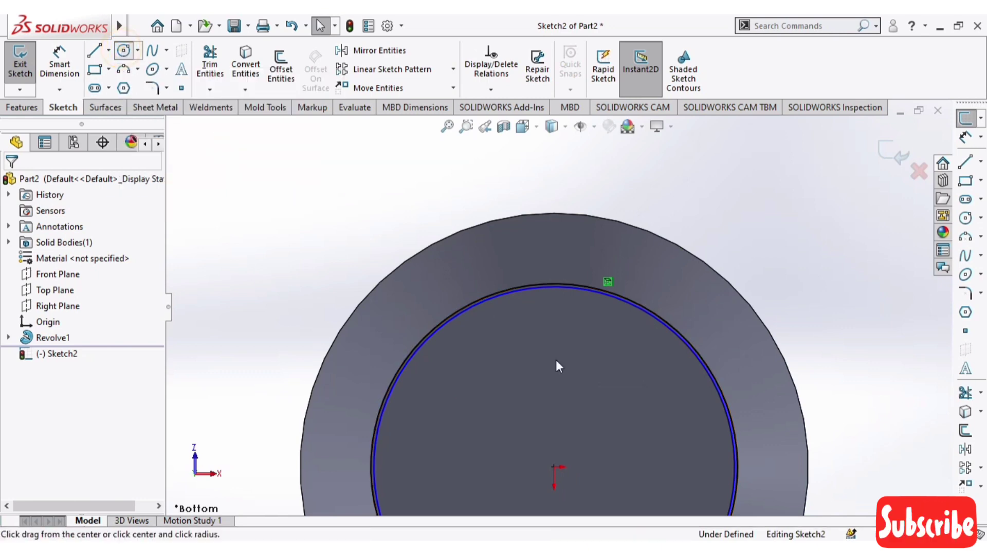
pyautogui.click(554, 466)
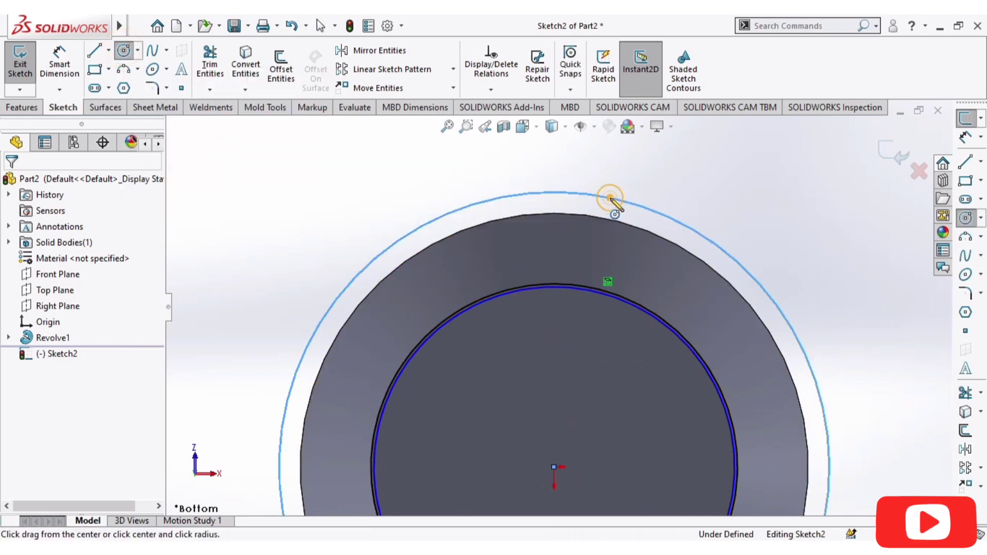
pyautogui.click(610, 199)
pyautogui.press('Escape')
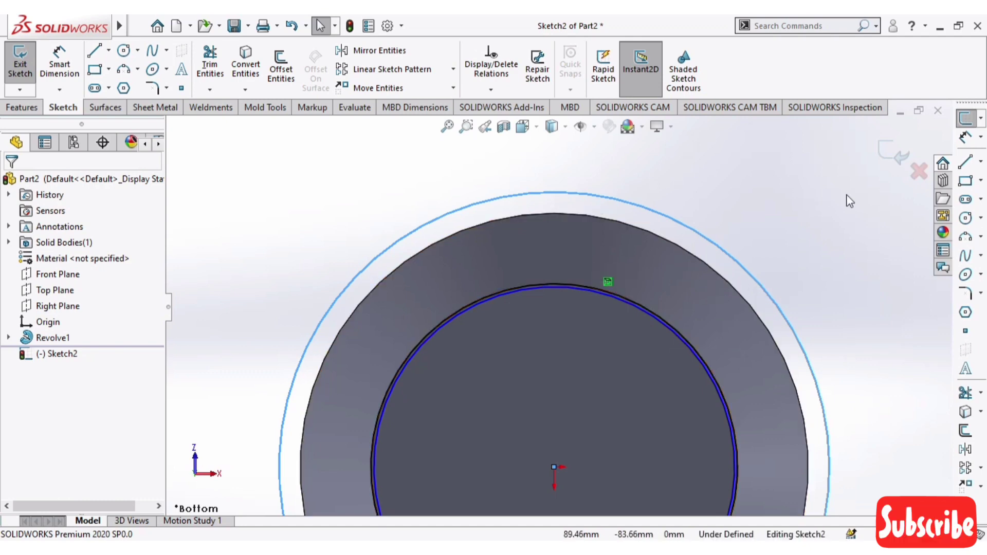
# - Trim away the circle converted from the small end's edge and exit the sketch with the two drawn circles
pyautogui.scroll(-3, 650, 331)
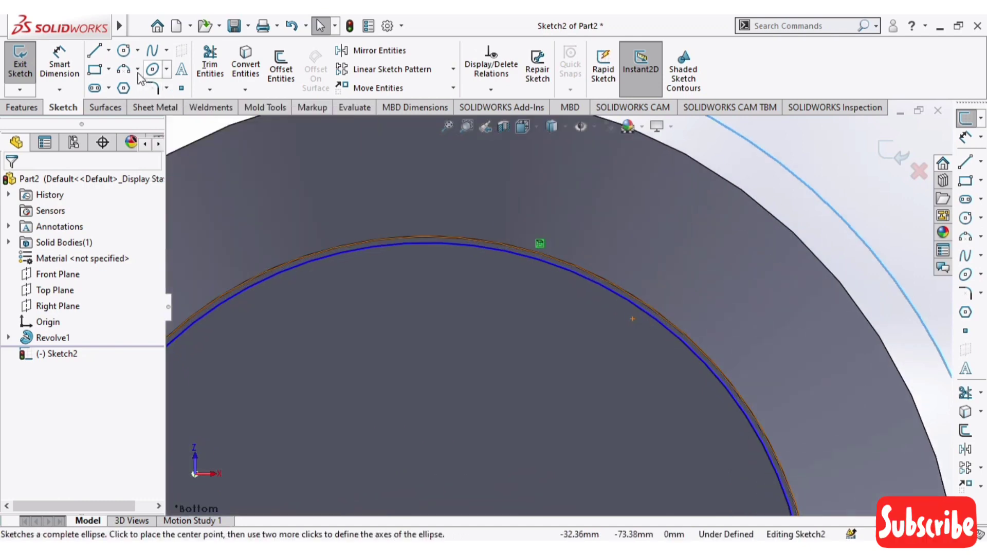
pyautogui.click(210, 65)
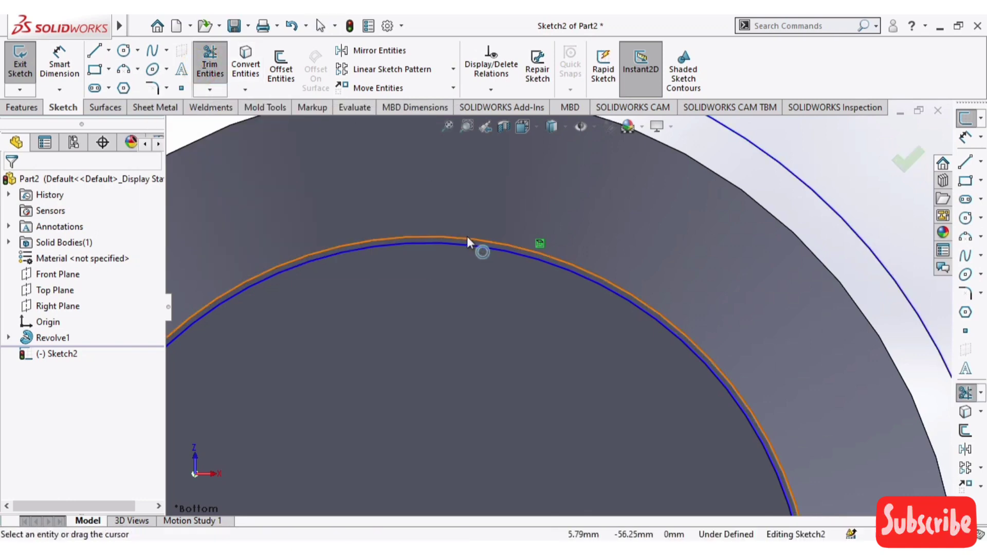
pyautogui.click(467, 238)
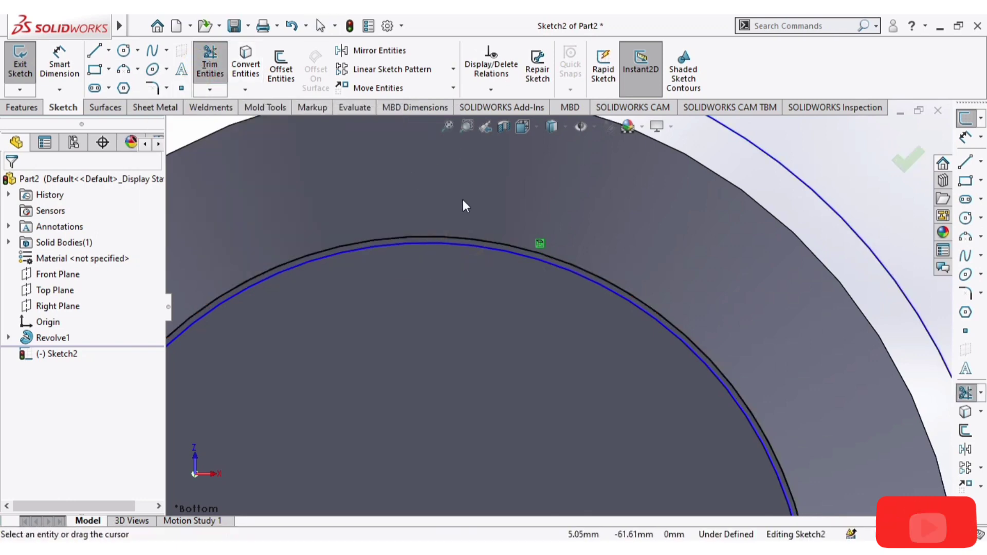
pyautogui.moveTo(485, 240); pyautogui.dragTo(489, 243)
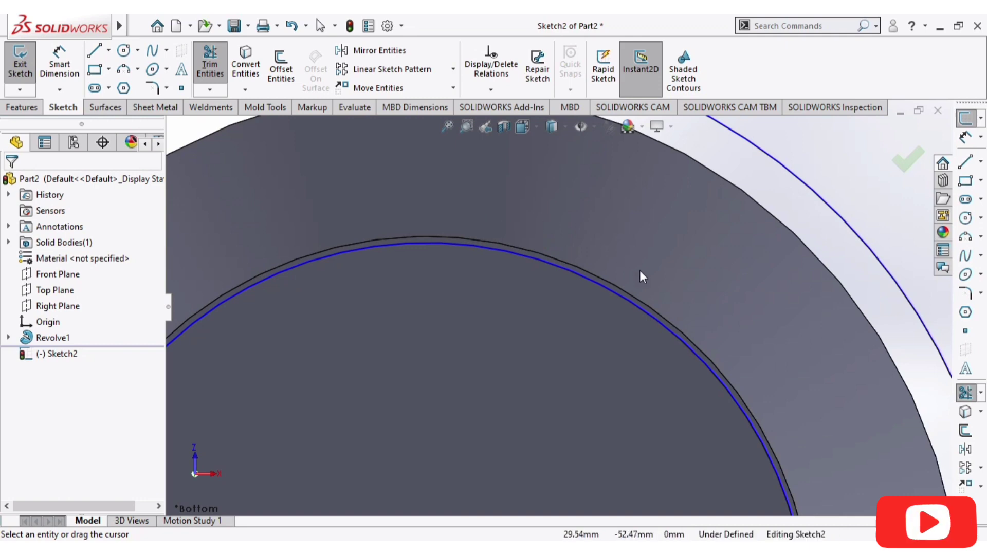
pyautogui.scroll(5, 648, 286)
pyautogui.click(900, 173)
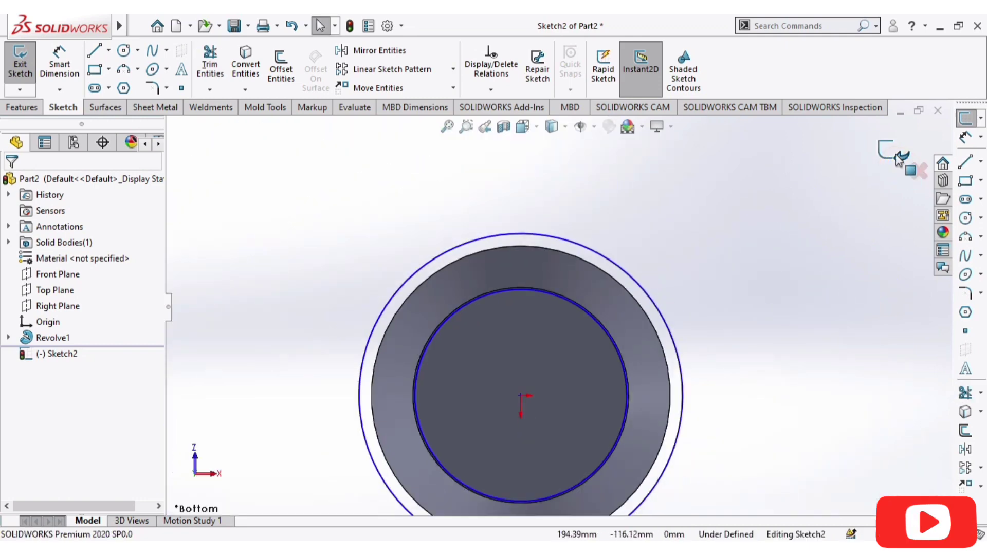
pyautogui.click(899, 158)
# - Cut-extrude the ring between the two circles 60 mm blind, with the direction reversed into the tapered body
pyautogui.scroll(5, 796, 298)
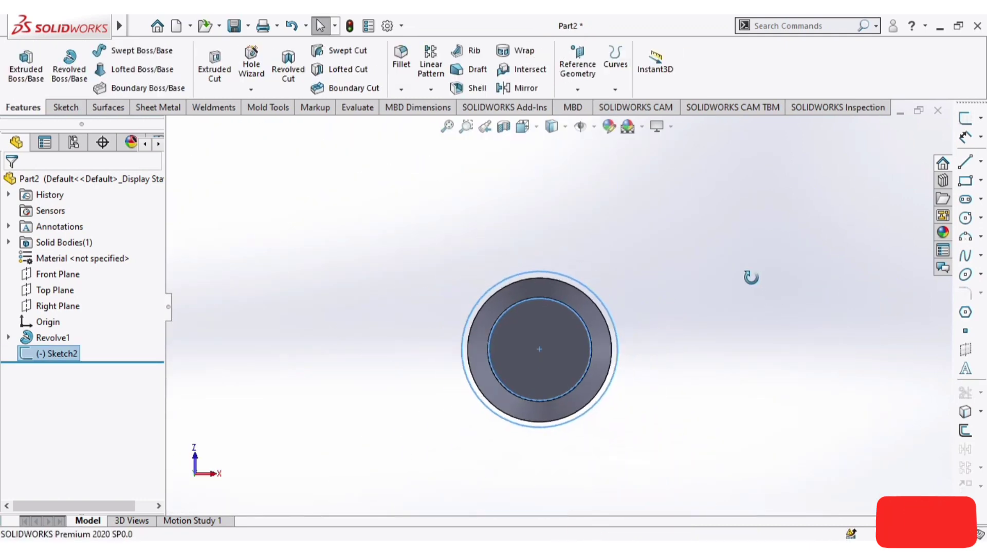
pyautogui.moveTo(750, 278); pyautogui.dragTo(674, 341, button='middle')
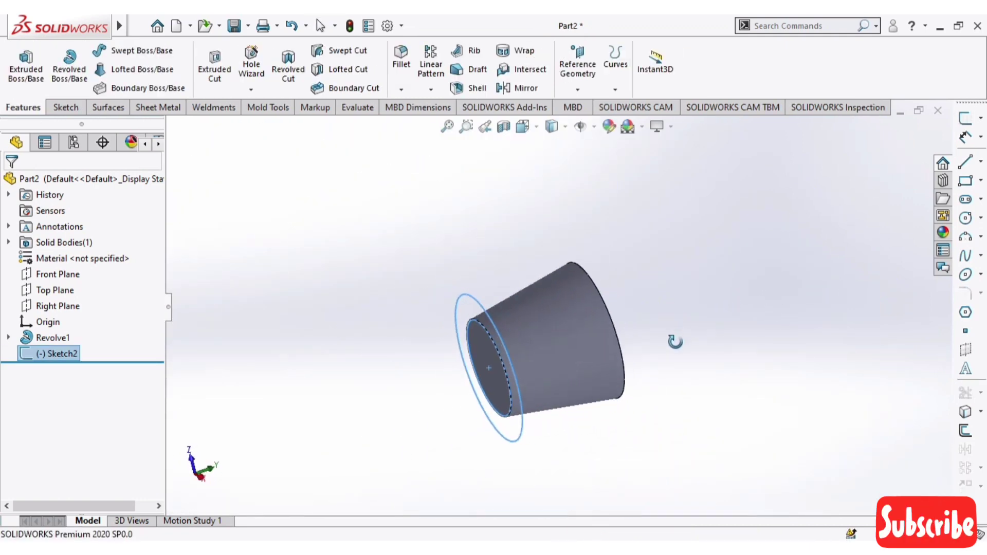
pyautogui.click(216, 74)
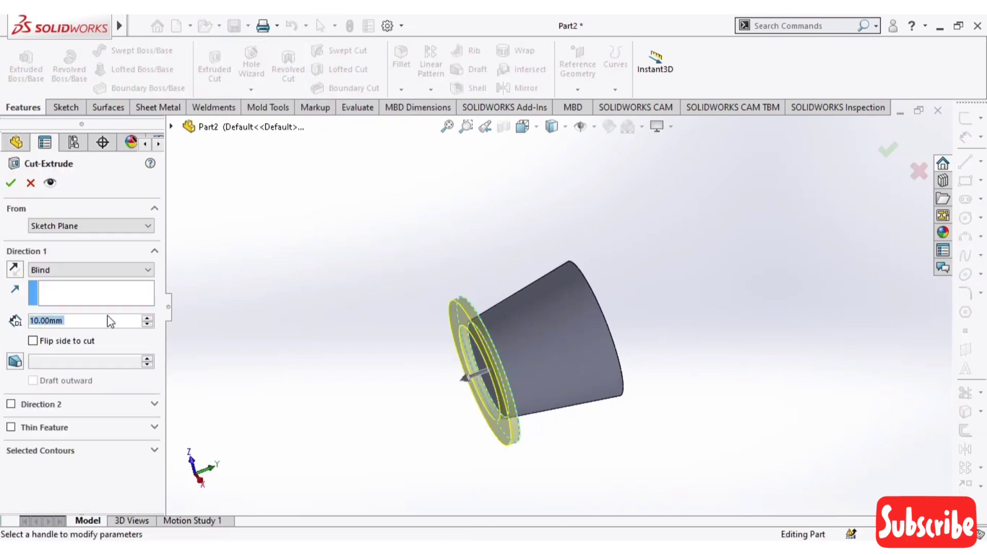
pyautogui.click(15, 270)
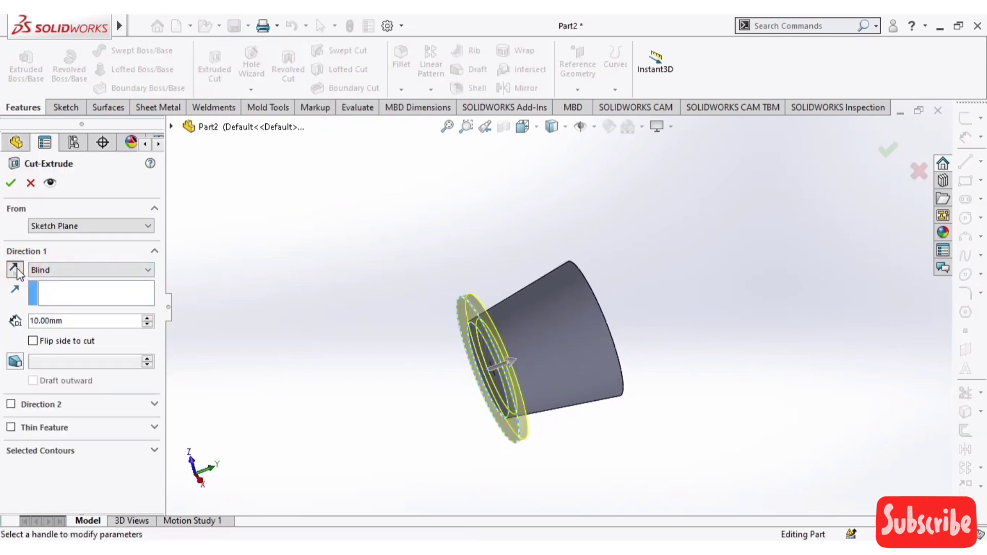
pyautogui.click(148, 317)
pyautogui.click(147, 318)
pyautogui.click(147, 318)
pyautogui.click(148, 318)
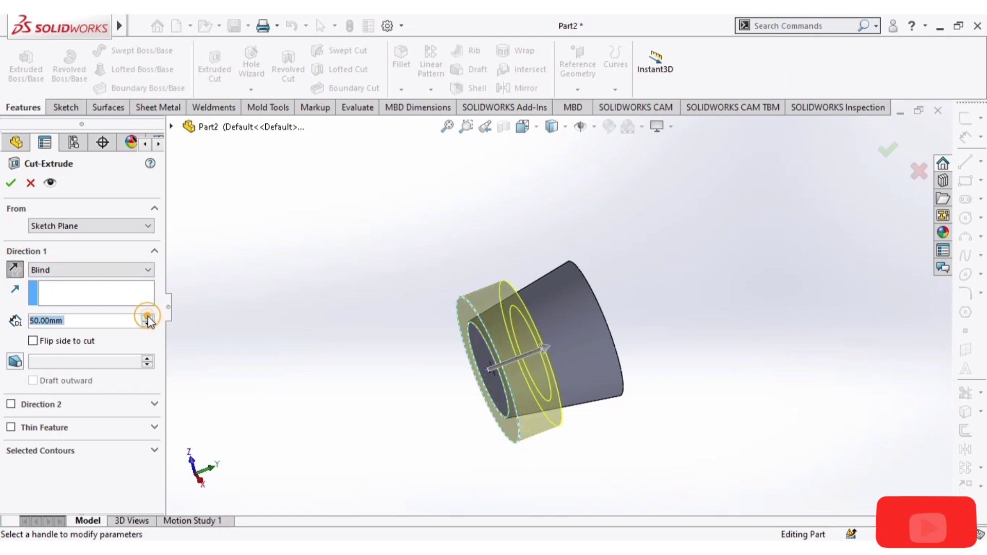
pyautogui.click(148, 318)
pyautogui.moveTo(709, 314); pyautogui.dragTo(687, 222, button='middle')
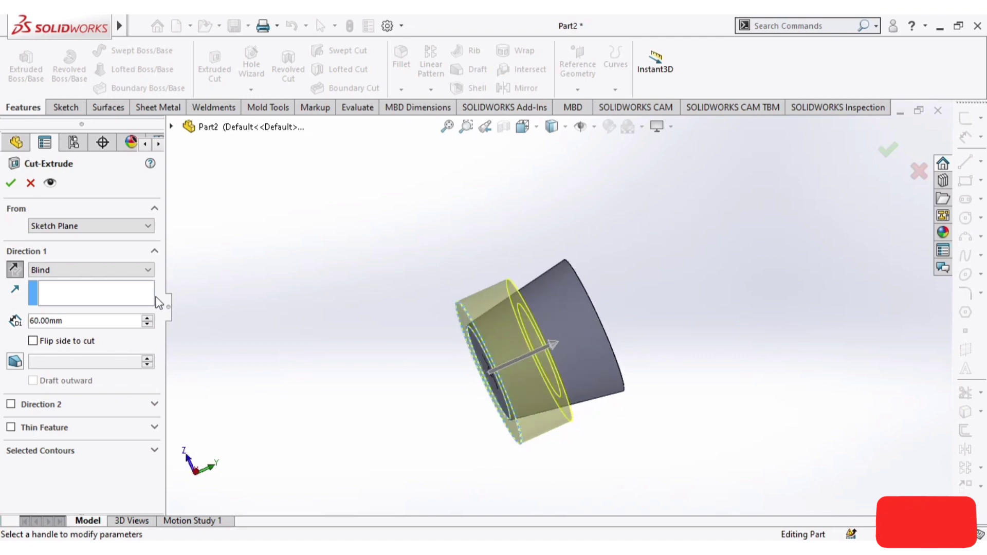
pyautogui.click(893, 153)
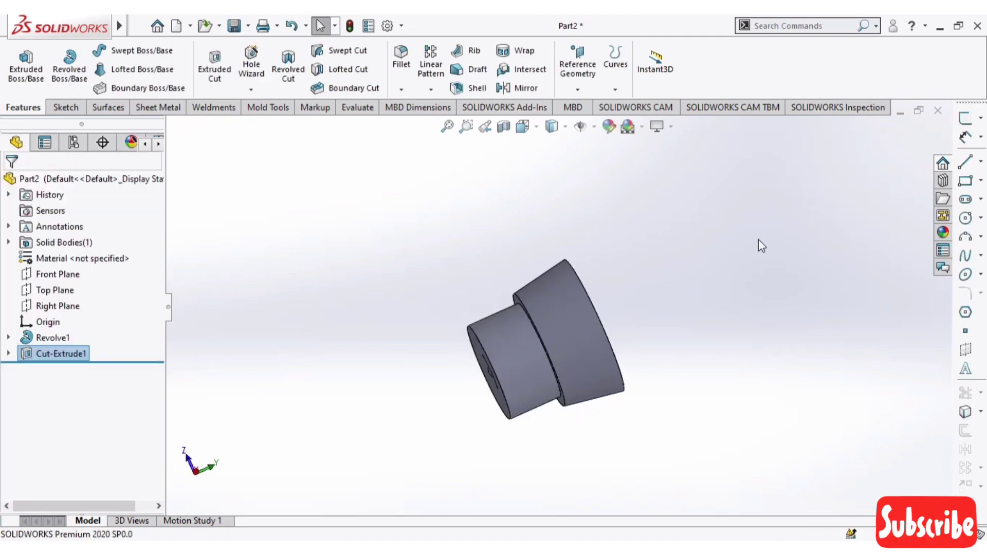
# - Fillet the outer edge of the ledge around the narrow cylinder with a 20 mm radius
pyautogui.moveTo(760, 243); pyautogui.dragTo(658, 334, button='middle')
pyautogui.scroll(-2, 552, 322)
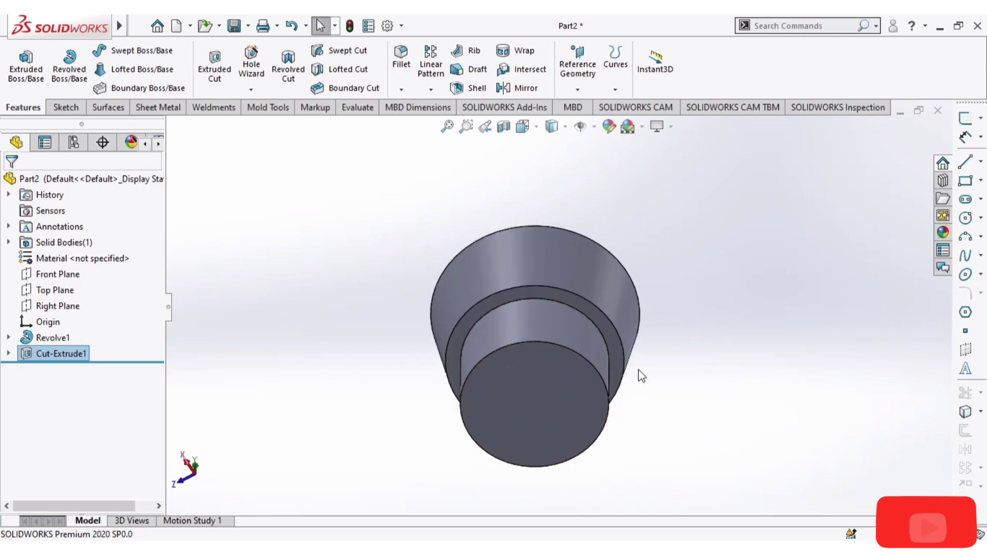
pyautogui.scroll(-3, 562, 425)
pyautogui.scroll(3, 595, 397)
pyautogui.scroll(-1, 568, 390)
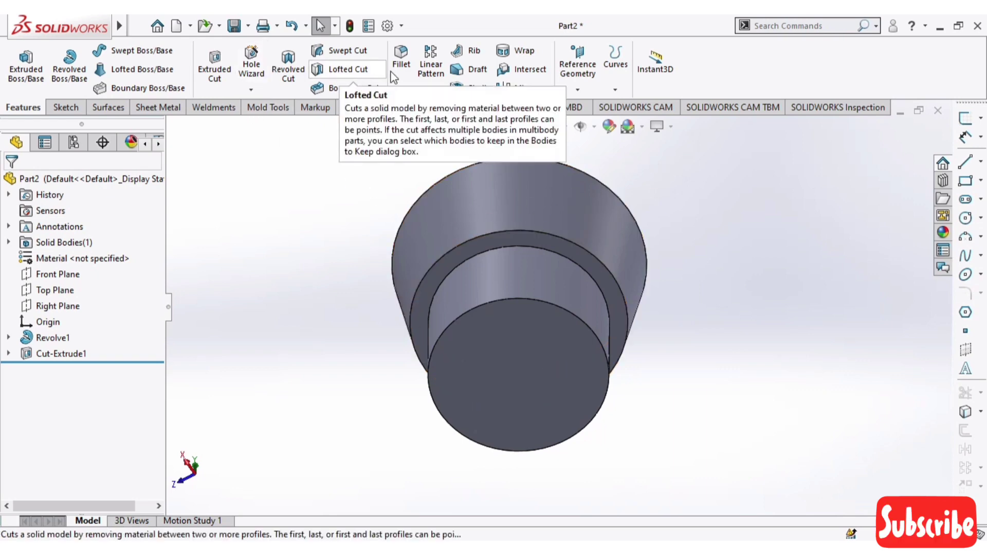
pyautogui.click(408, 79)
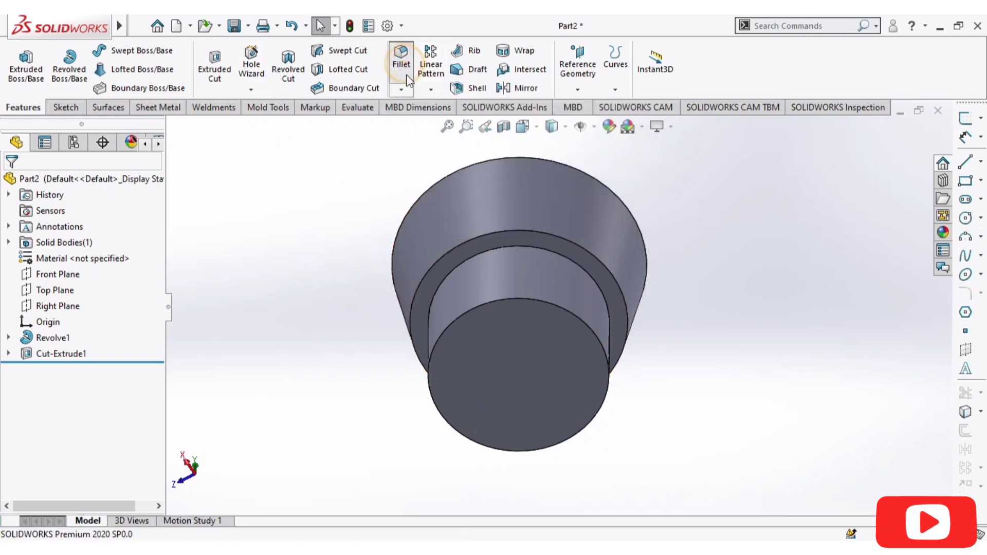
pyautogui.click(504, 232)
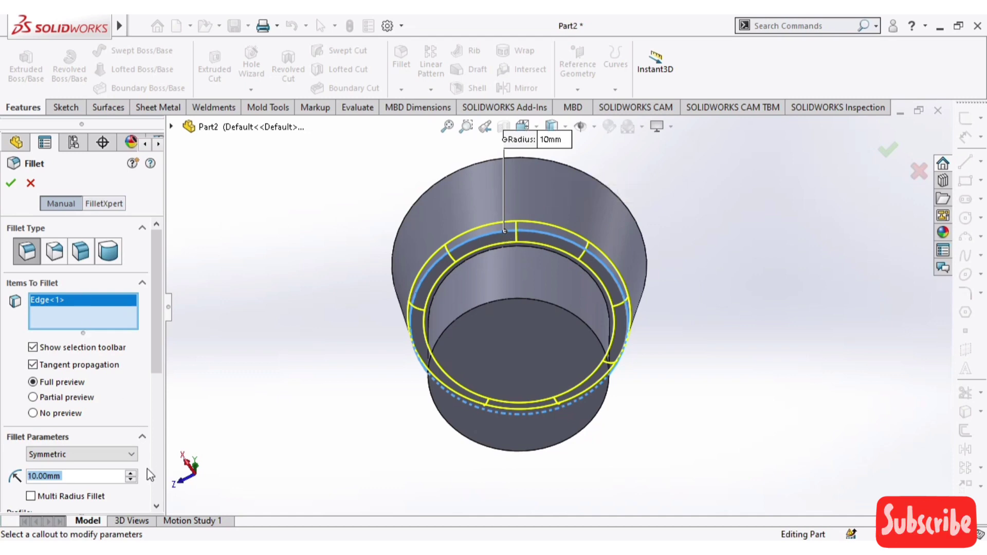
pyautogui.click(131, 474)
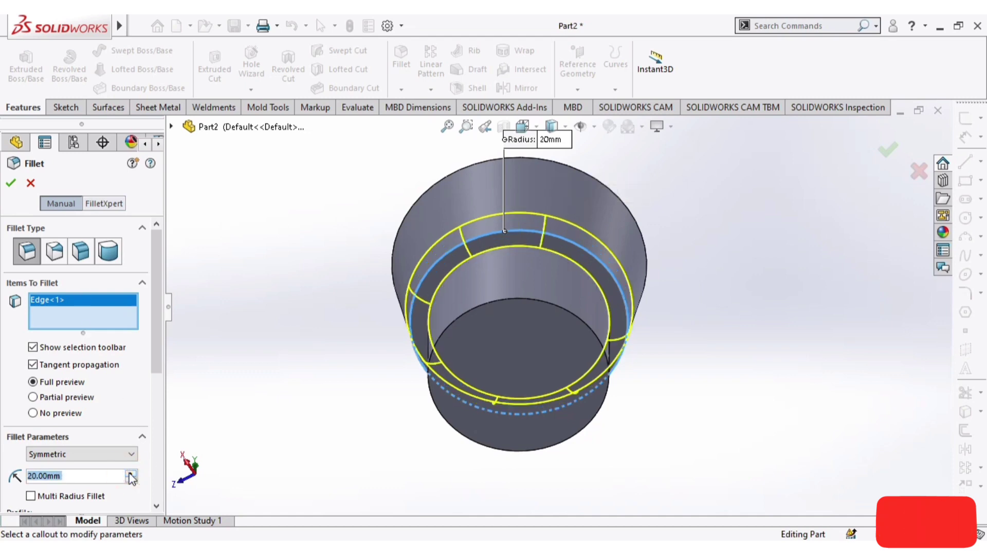
pyautogui.click(11, 182)
# - Start a sketch on the Top Plane and view it from the bottom, facing the small end
pyautogui.moveTo(704, 252)
pyautogui.mouseDown(button='middle')
pyautogui.moveTo(661, 375)
pyautogui.moveTo(632, 341)
pyautogui.moveTo(623, 261)
pyautogui.moveTo(631, 206)
pyautogui.moveTo(683, 214)
pyautogui.moveTo(739, 240)
pyautogui.moveTo(745, 145)
pyautogui.moveTo(671, 145)
pyautogui.moveTo(634, 205)
pyautogui.moveTo(632, 283)
pyautogui.moveTo(661, 247)
pyautogui.moveTo(689, 243)
pyautogui.mouseUp(button='middle')
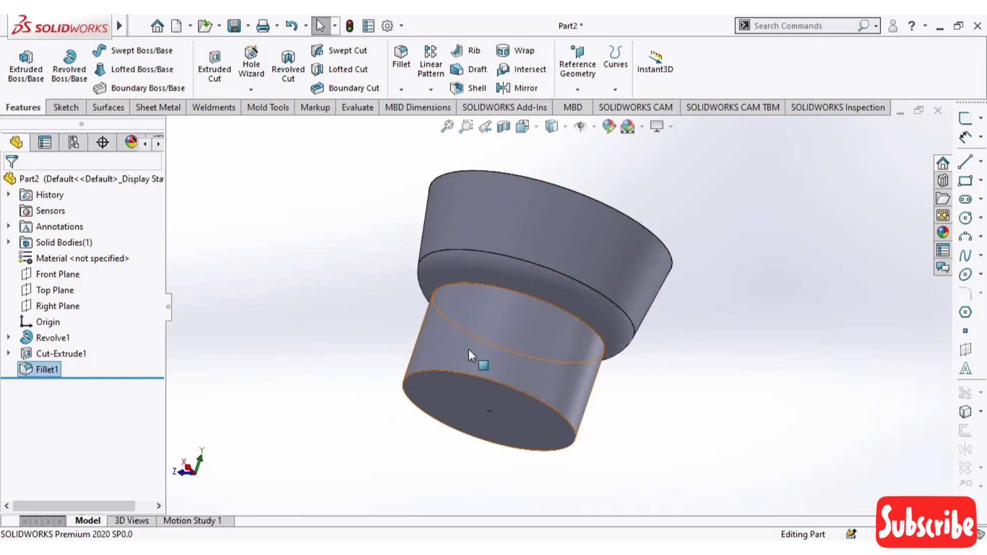
pyautogui.scroll(-2, 476, 394)
pyautogui.scroll(1, 478, 397)
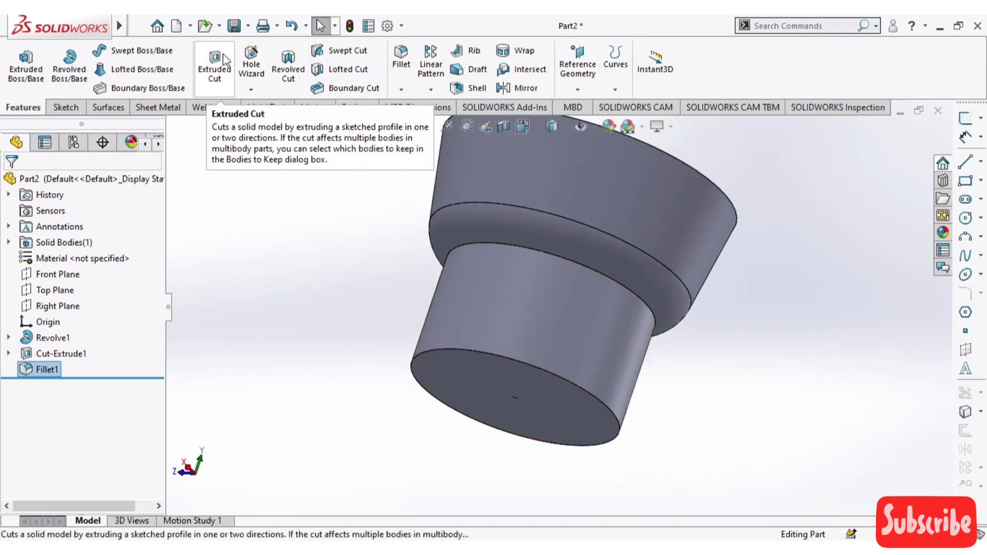
pyautogui.click(490, 381)
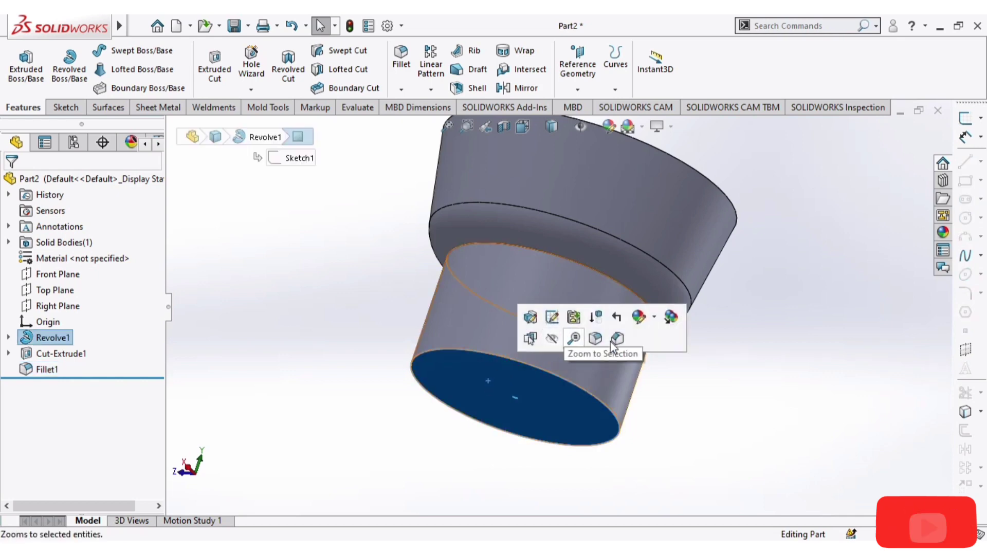
pyautogui.click(773, 386)
pyautogui.click(72, 293)
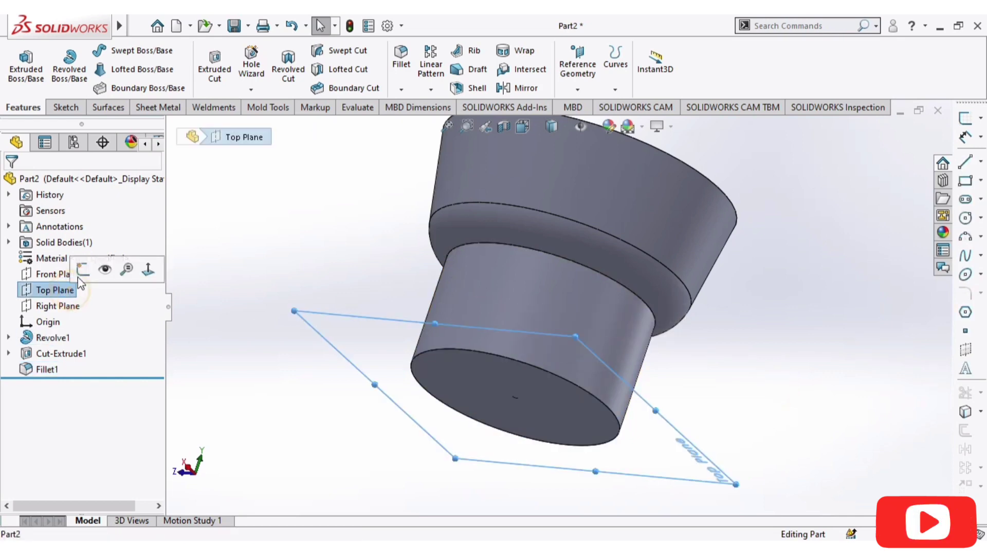
pyautogui.click(80, 272)
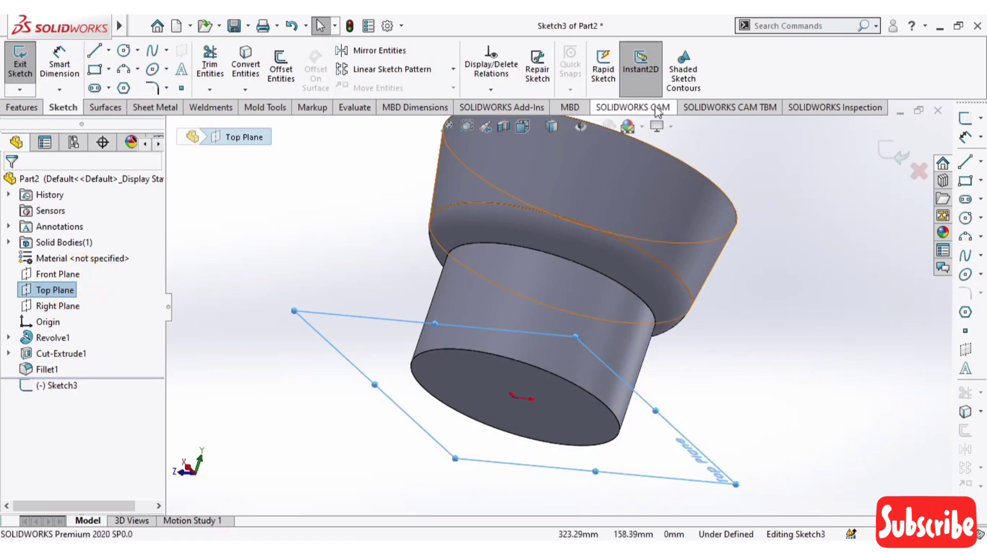
pyautogui.click(532, 126)
pyautogui.click(605, 207)
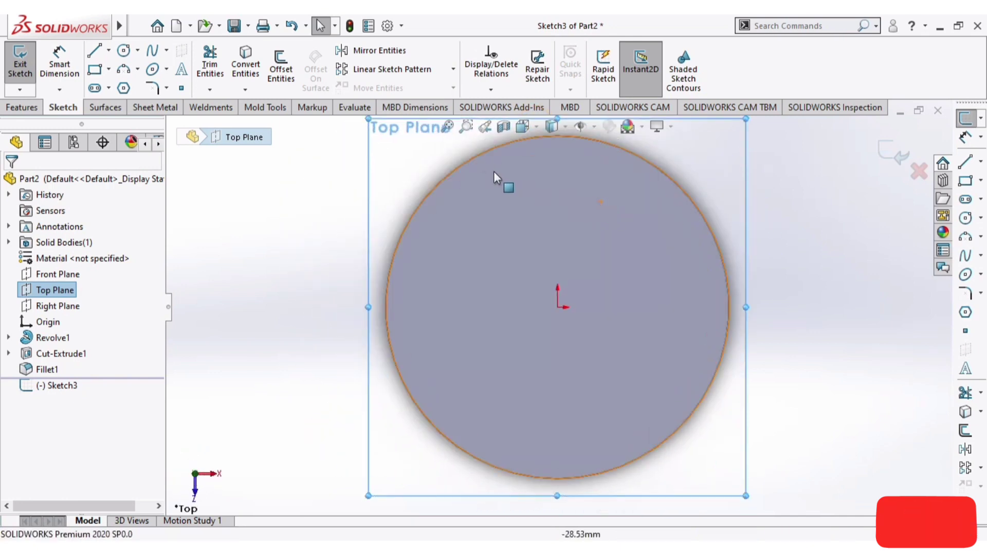
pyautogui.click(532, 126)
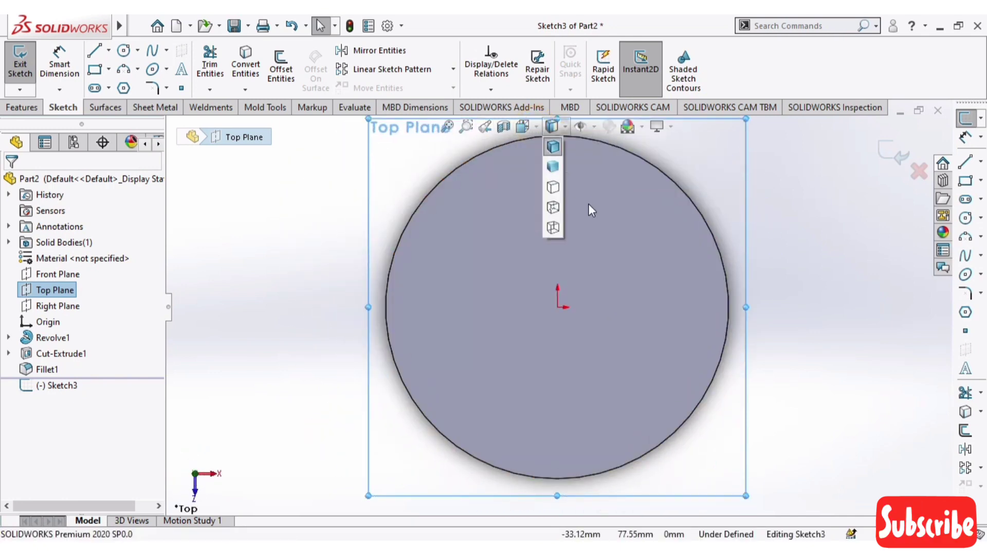
pyautogui.click(608, 209)
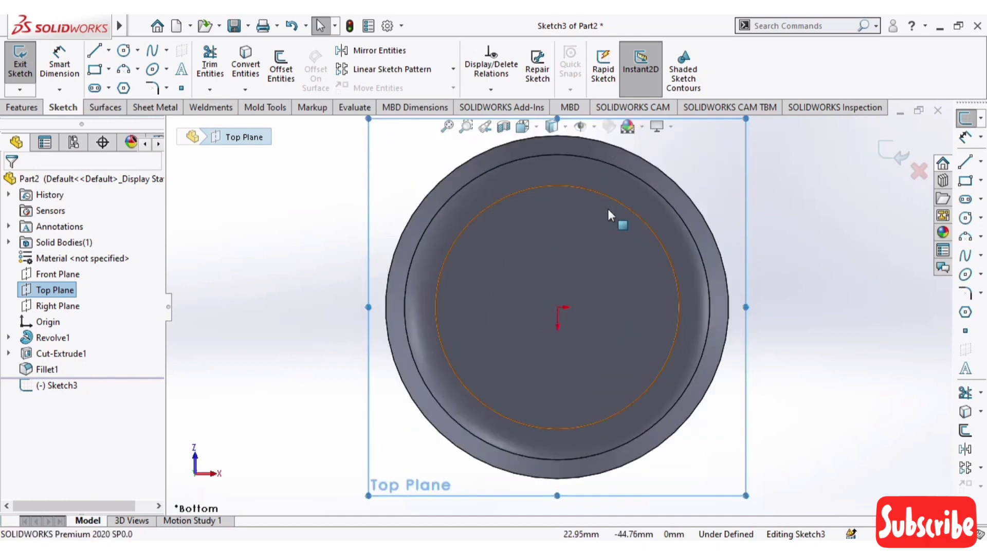
# - Sketch a vertical centerline about 55 mm long from the origin up to the small end face's circular edge
pyautogui.scroll(-1, 602, 232)
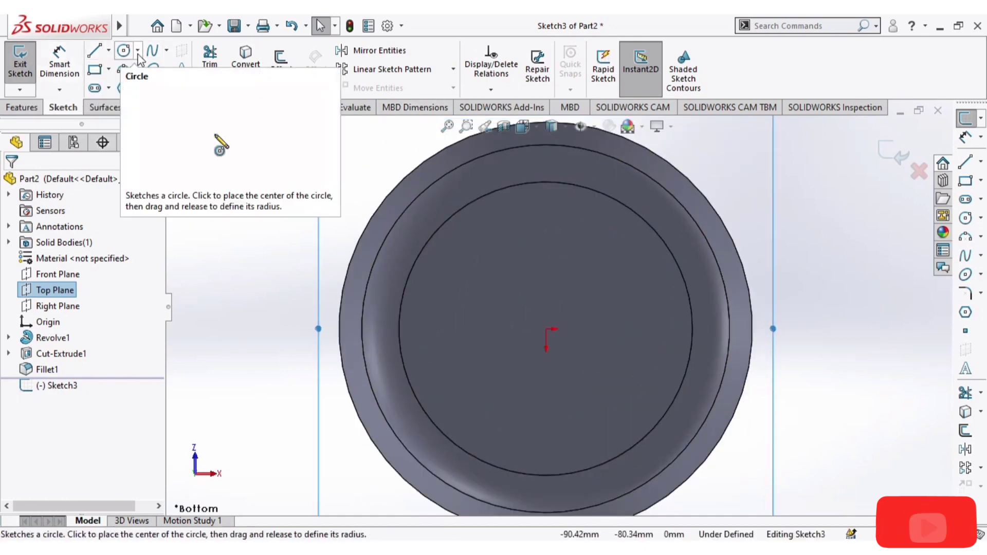
pyautogui.click(94, 49)
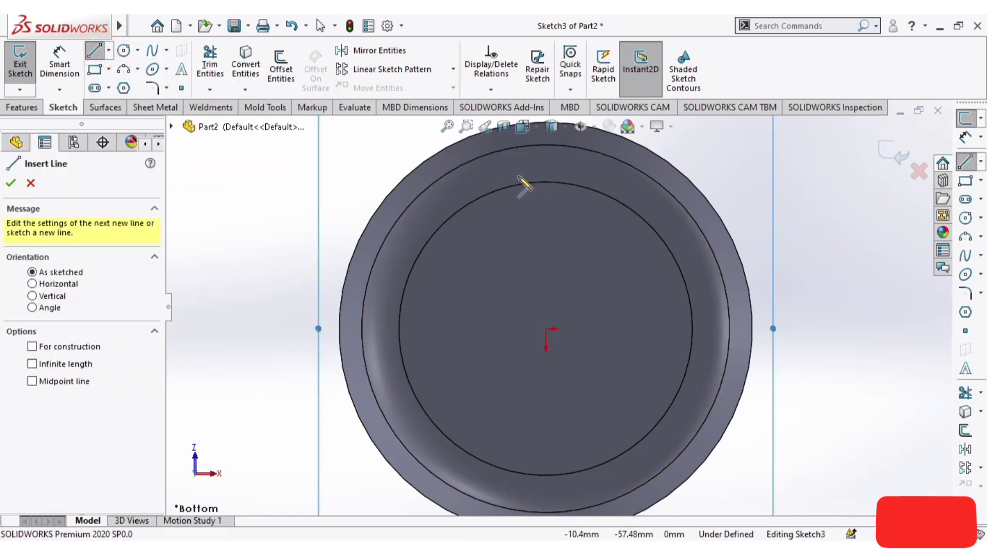
pyautogui.click(108, 50)
pyautogui.click(116, 88)
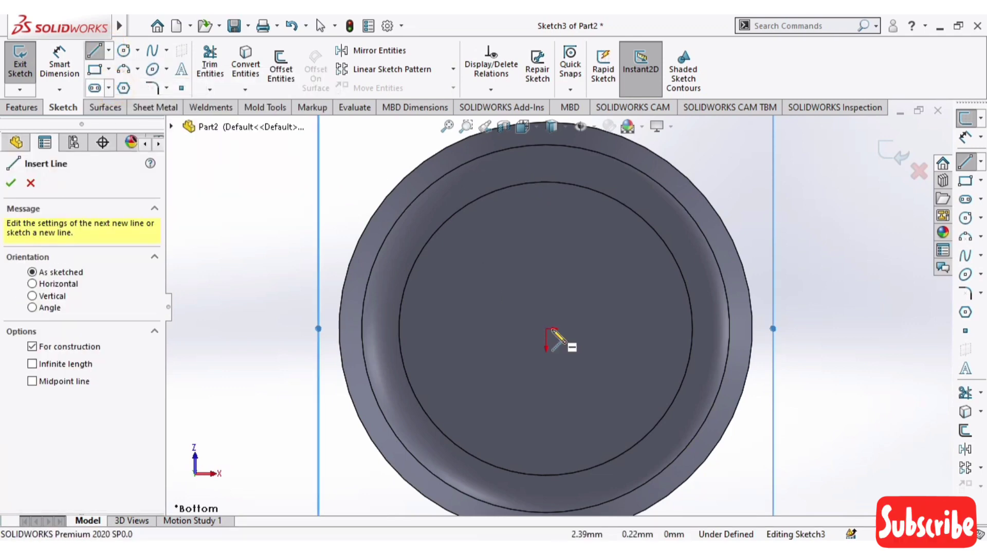
pyautogui.click(546, 329)
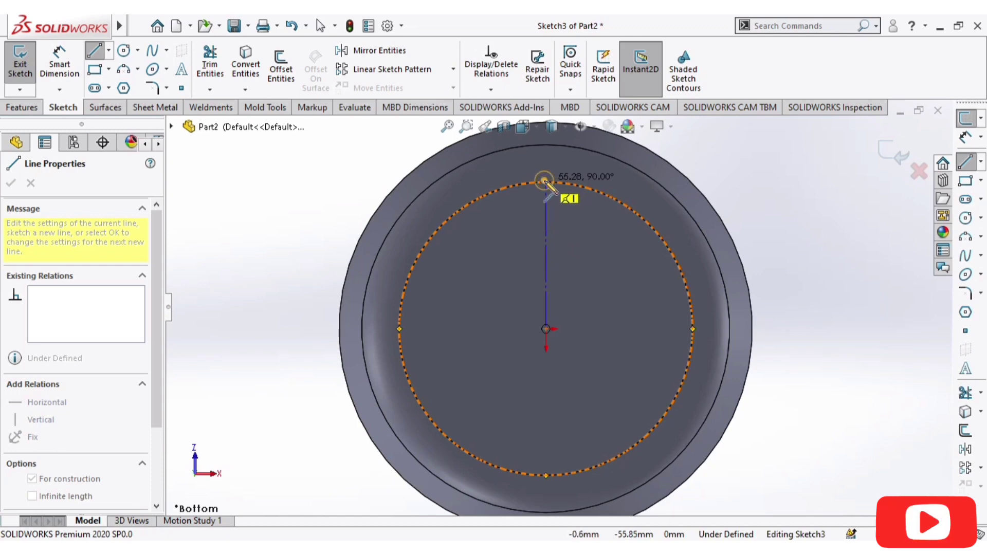
pyautogui.click(546, 181)
pyautogui.press('Escape')
pyautogui.press('Escape')
pyautogui.scroll(2, 567, 179)
pyautogui.scroll(1, 568, 179)
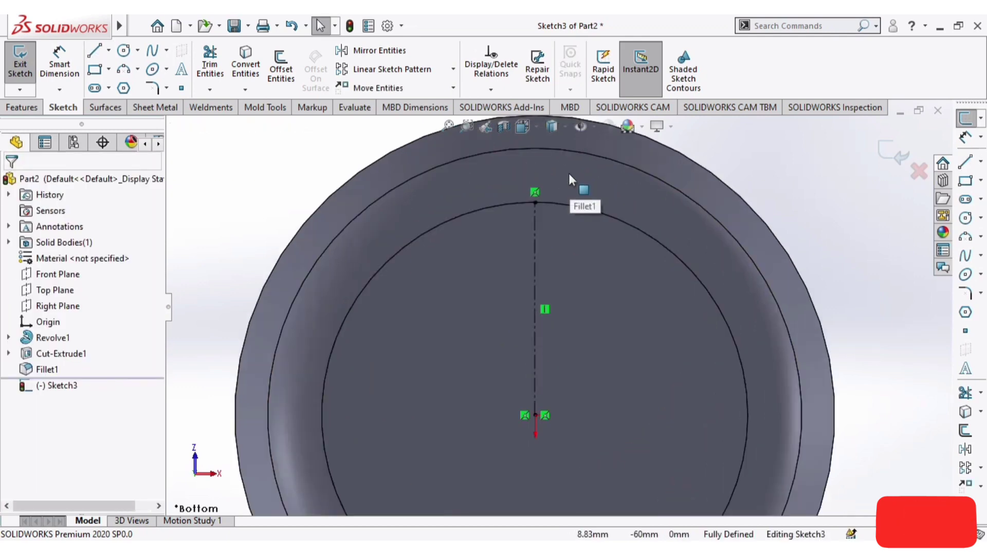
# - Sketch a horizontal centerline about 111 mm long through the origin across the small end face's full diameter
pyautogui.click(108, 50)
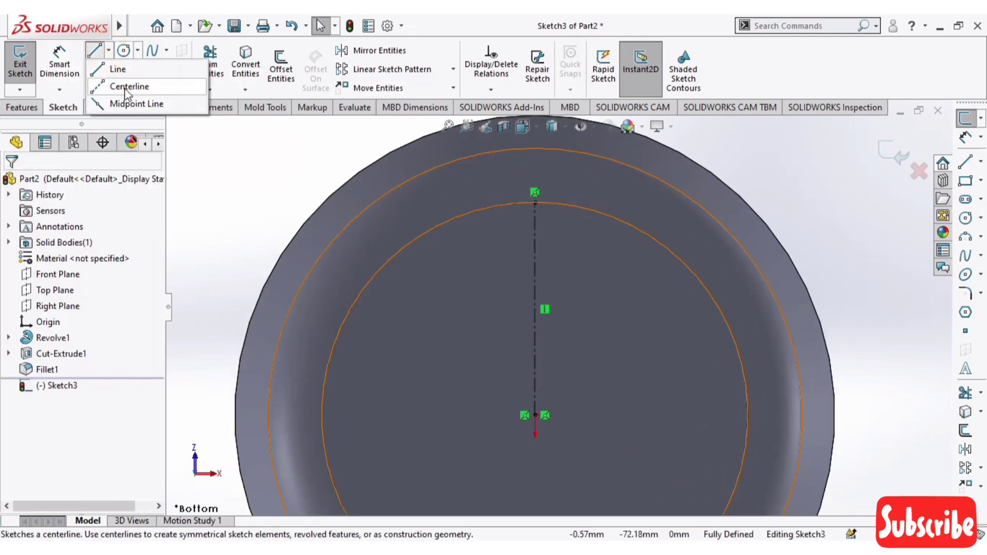
pyautogui.click(129, 87)
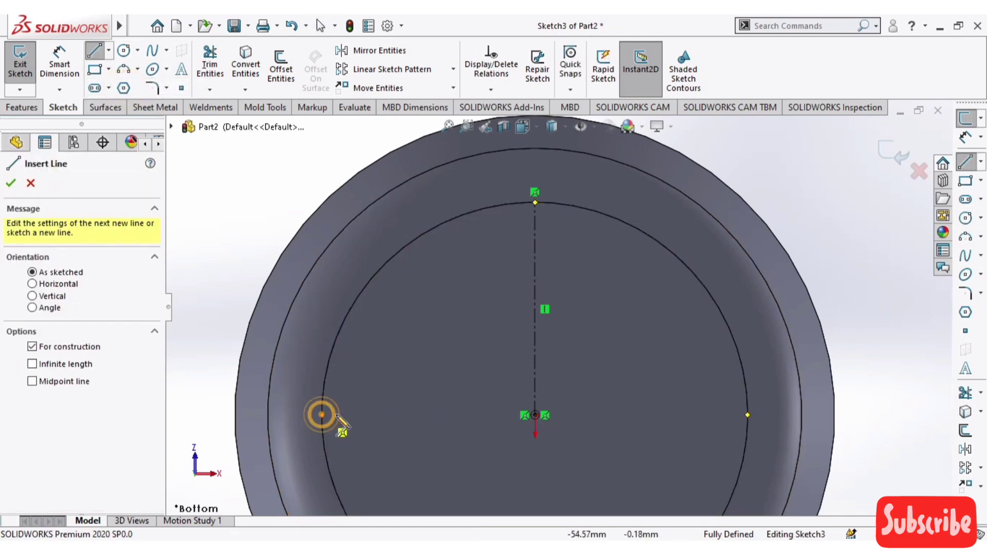
pyautogui.click(322, 415)
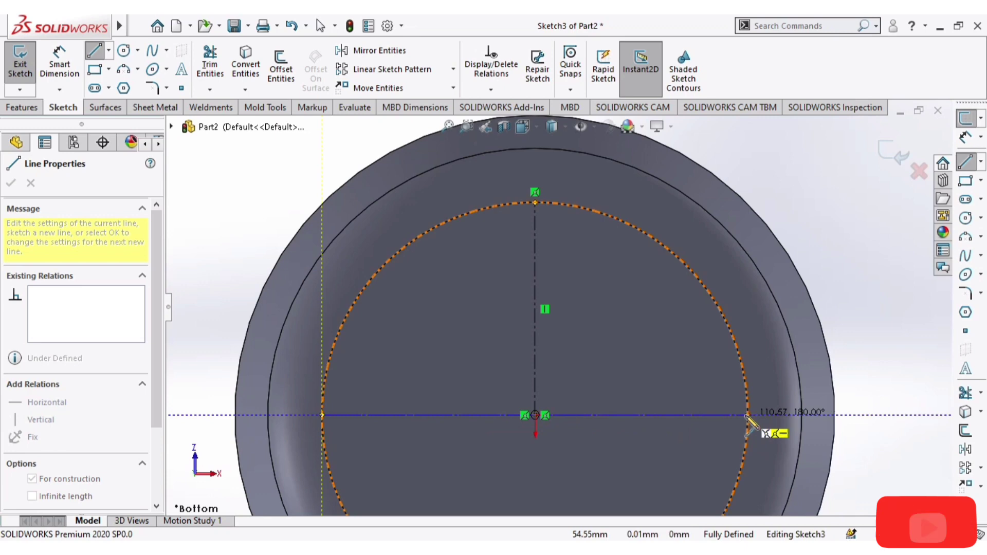
pyautogui.click(748, 415)
pyautogui.press('Escape')
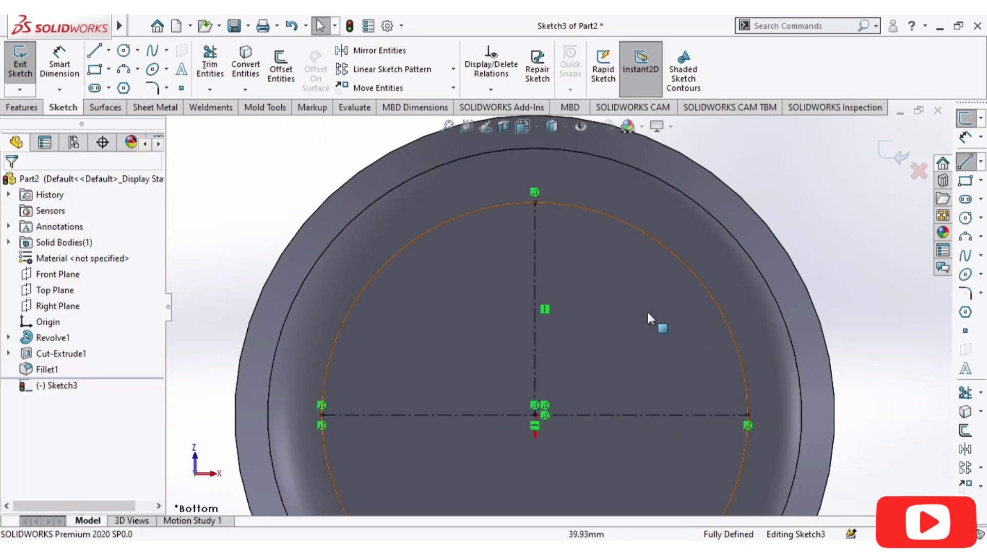
pyautogui.scroll(2, 558, 308)
pyautogui.scroll(-2, 548, 247)
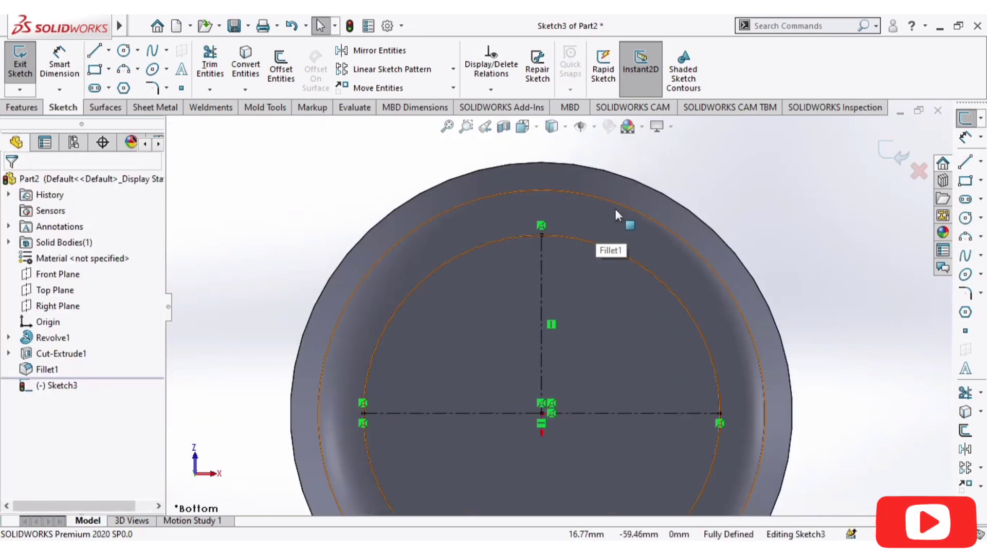
# - Sketch a horizontal line about 19 mm long just outside the small end face's edge, above the vertical centerline's upper end
pyautogui.click(96, 54)
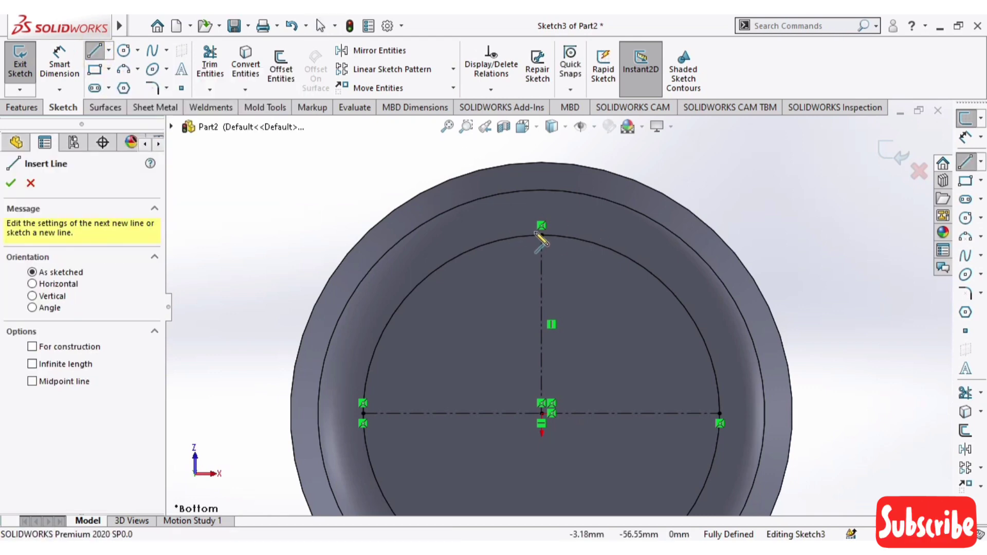
pyautogui.click(514, 227)
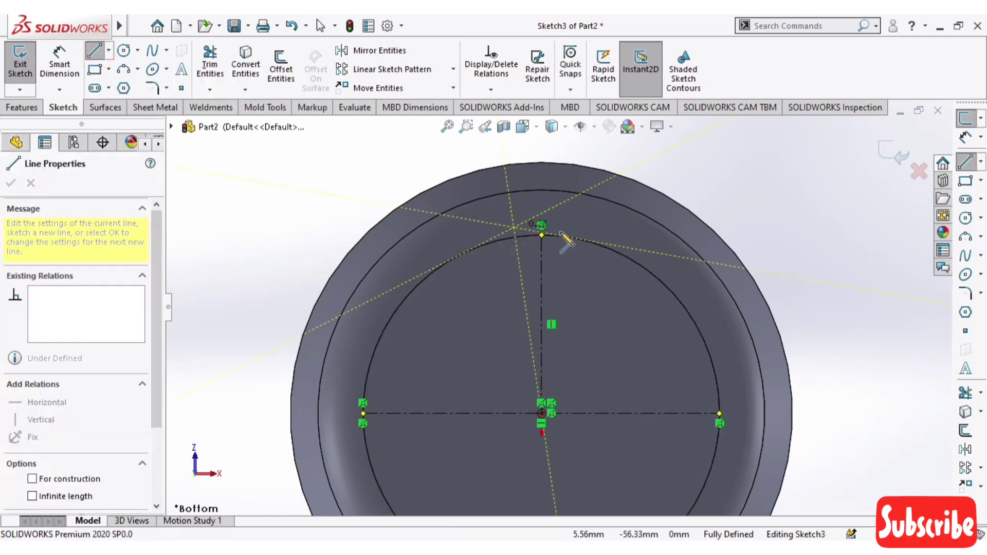
pyautogui.scroll(-5, 571, 229)
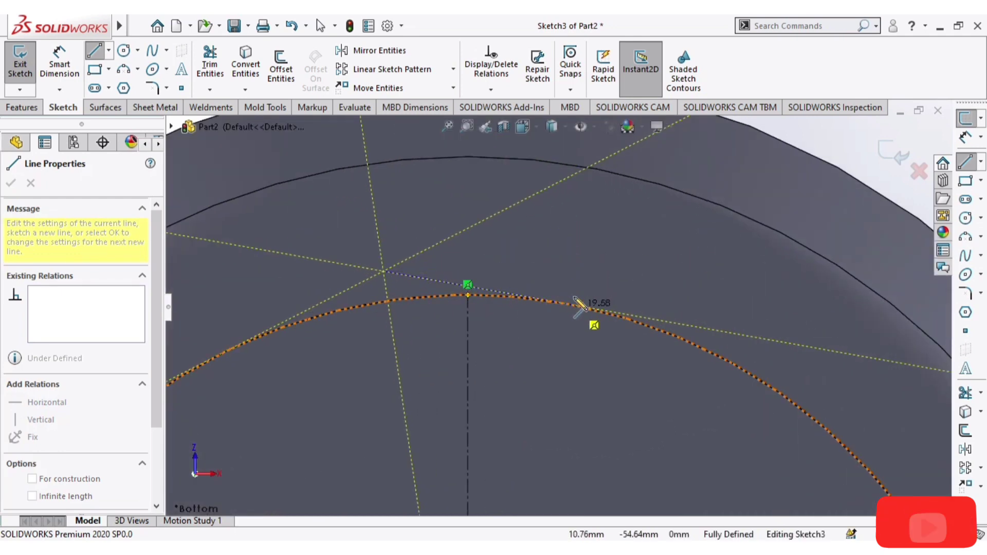
pyautogui.click(573, 271)
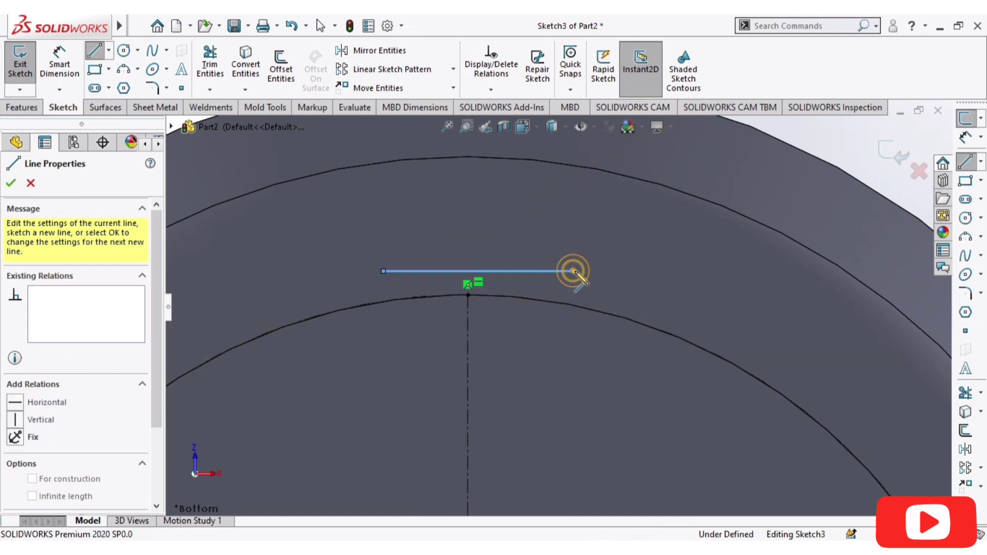
pyautogui.press('Escape')
pyautogui.click(517, 272)
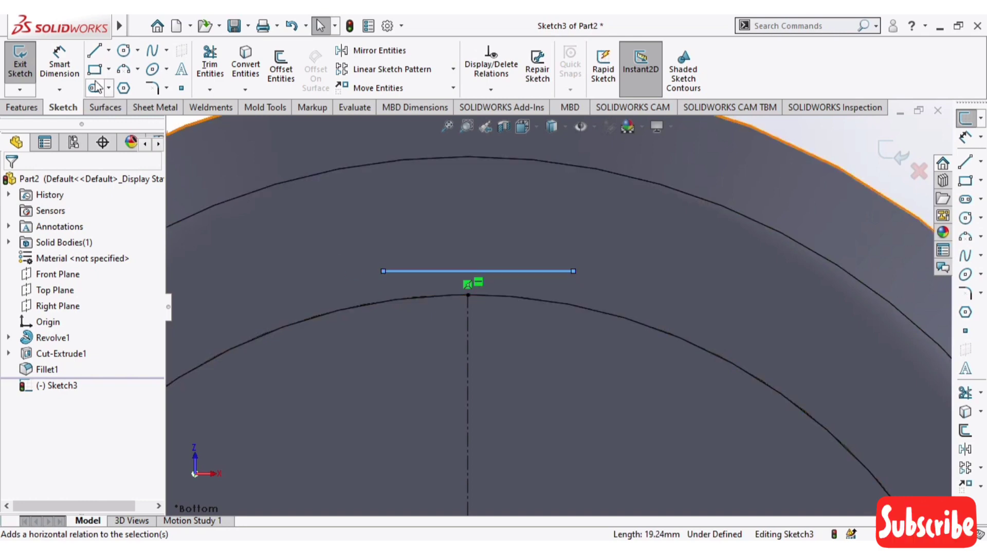
# - Try a shallow three-point arc between the short line's endpoints, bulging towards the origin, and discard it
pyautogui.click(123, 68)
pyautogui.click(383, 271)
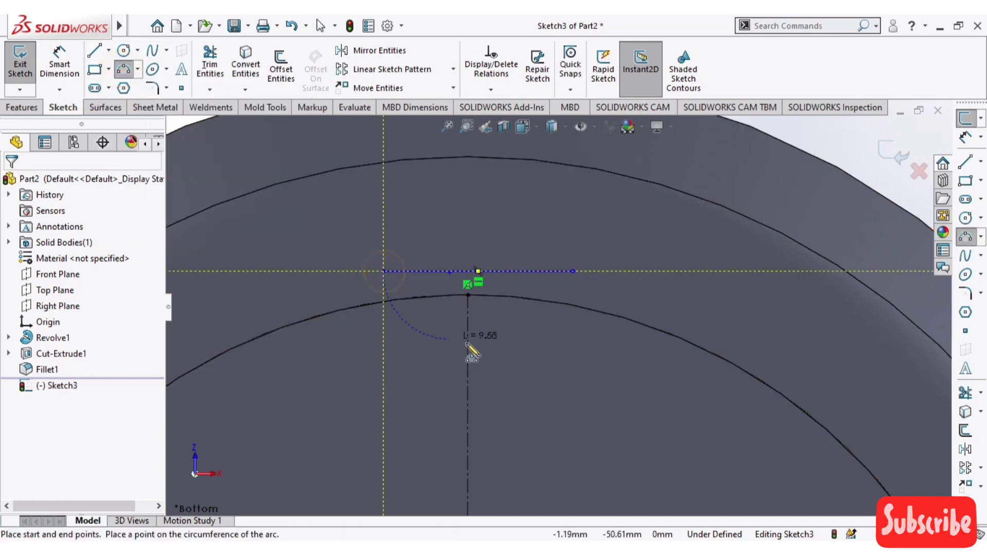
pyautogui.click(575, 271)
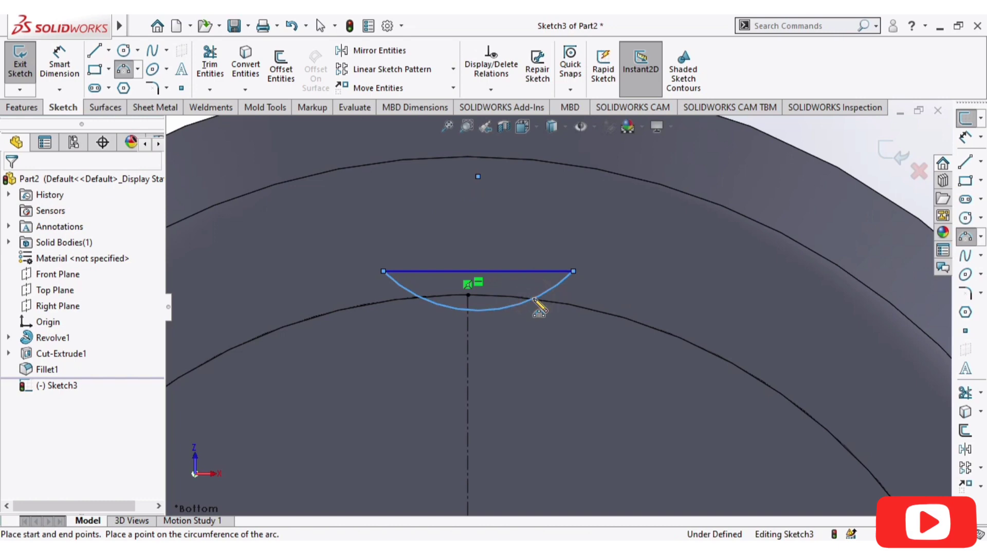
pyautogui.click(535, 301)
pyautogui.scroll(6, 537, 305)
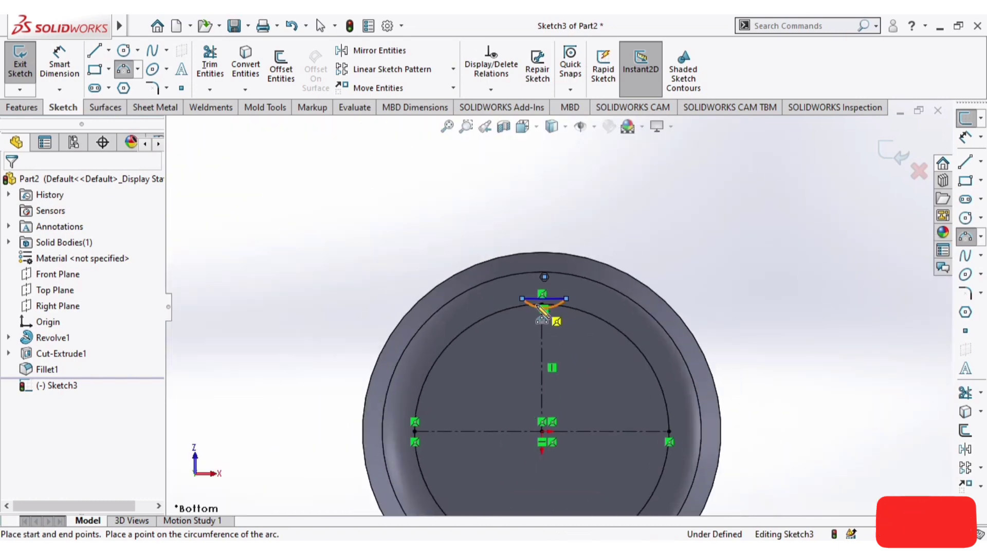
pyautogui.scroll(-10, 541, 309)
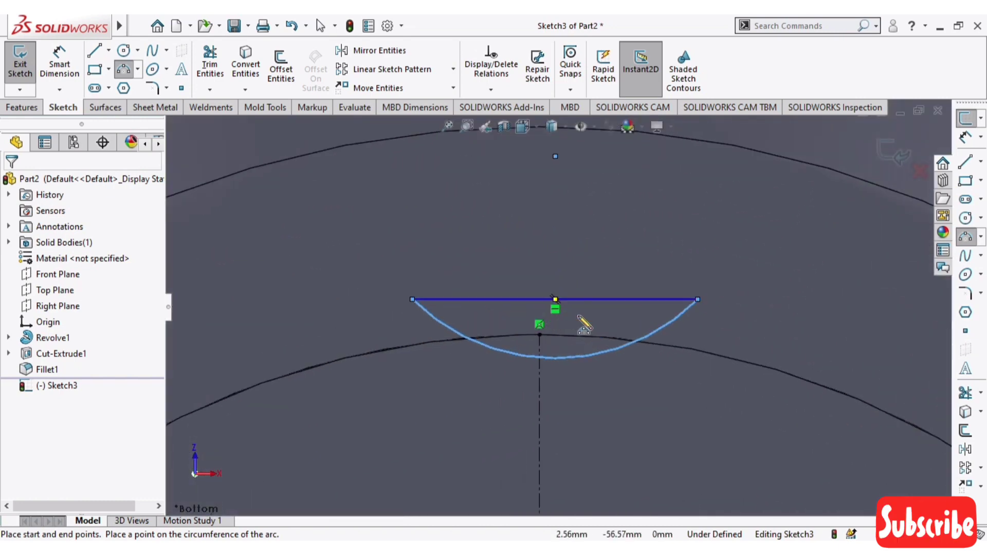
pyautogui.press('Escape')
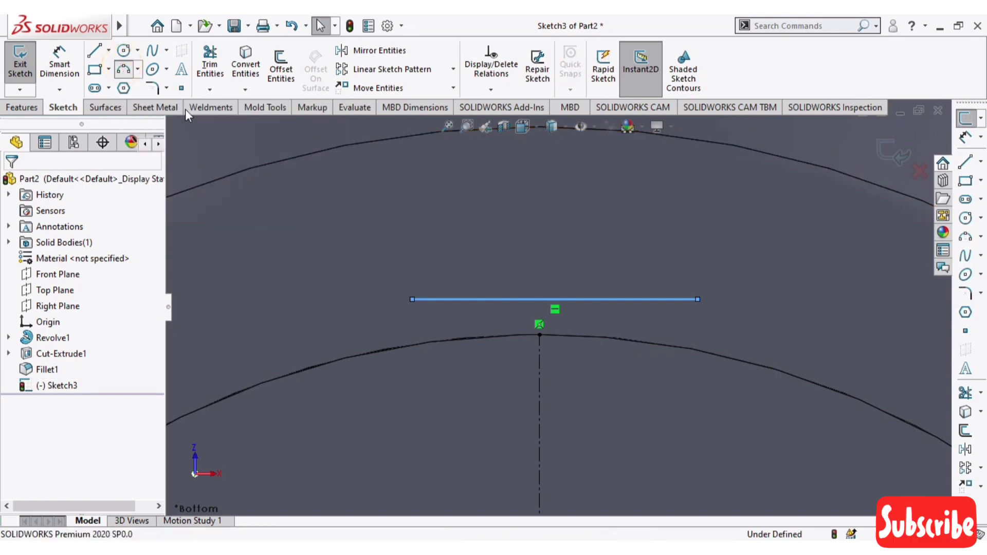
# - Sketch a three-point arc of about 10 mm radius between the short line's endpoints, bulging towards the origin, and exit the sketch
pyautogui.click(412, 300)
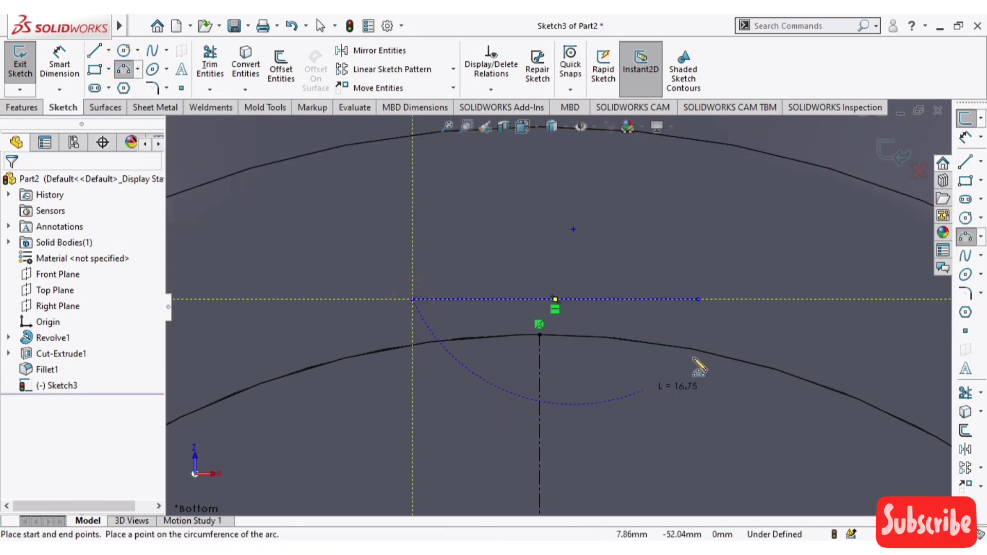
pyautogui.click(698, 300)
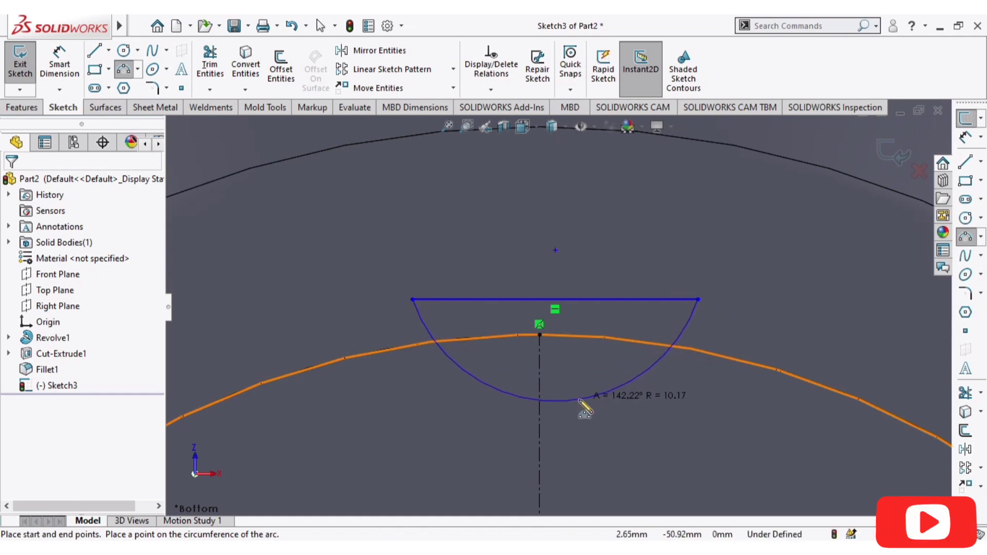
pyautogui.click(580, 400)
pyautogui.press('Escape')
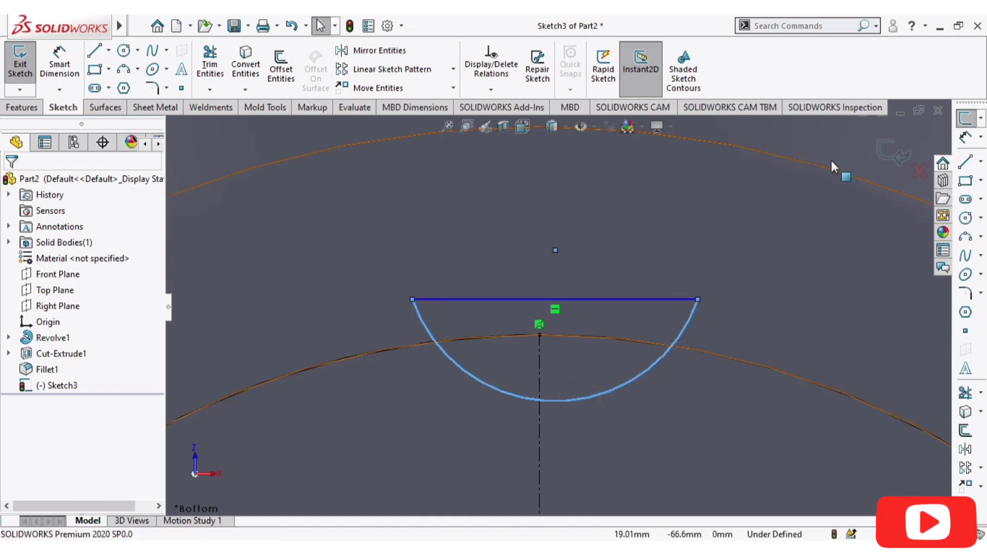
pyautogui.click(894, 152)
# - Cut-extrude the notch profile Blind 60 mm, with the direction reversed so it cuts along the narrow section into the part
pyautogui.scroll(5, 653, 324)
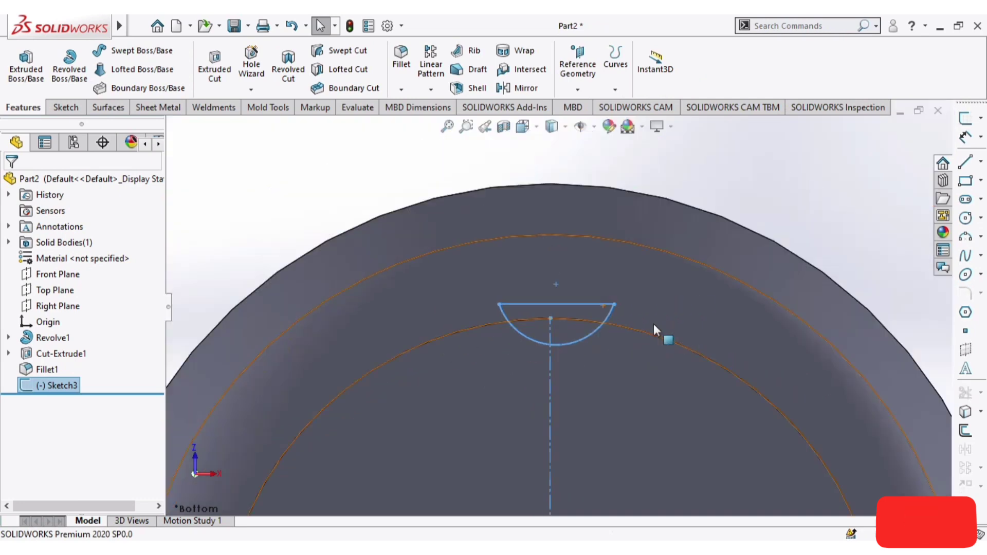
pyautogui.moveTo(758, 257); pyautogui.dragTo(738, 323, button='middle')
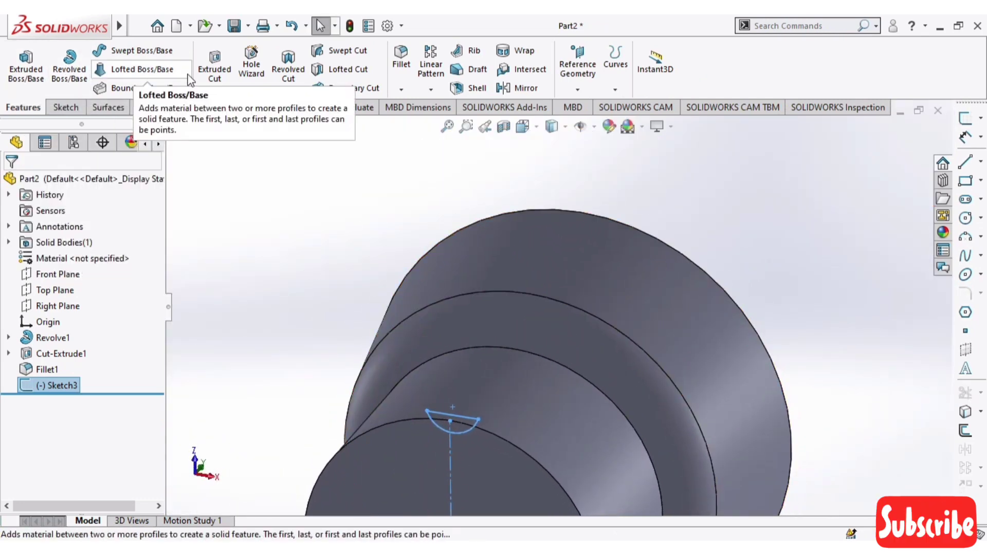
pyautogui.click(216, 69)
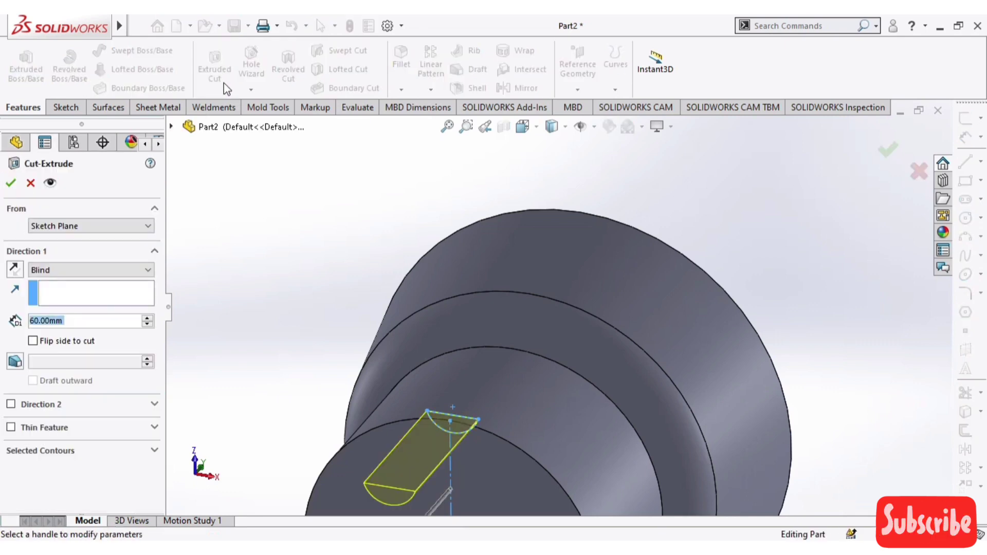
pyautogui.scroll(4, 515, 340)
pyautogui.moveTo(752, 248); pyautogui.dragTo(727, 291, button='middle')
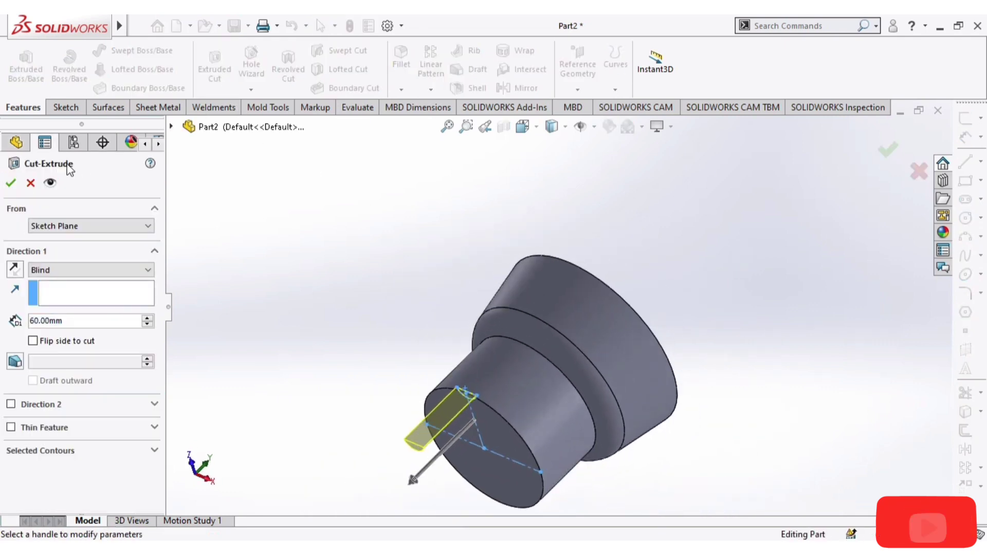
pyautogui.click(15, 272)
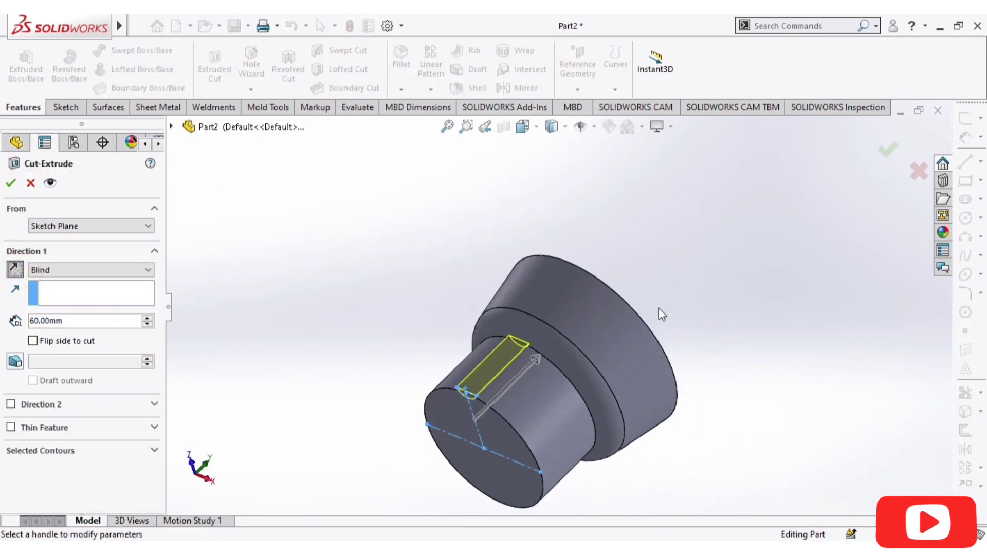
pyautogui.moveTo(693, 275); pyautogui.dragTo(741, 299, button='middle')
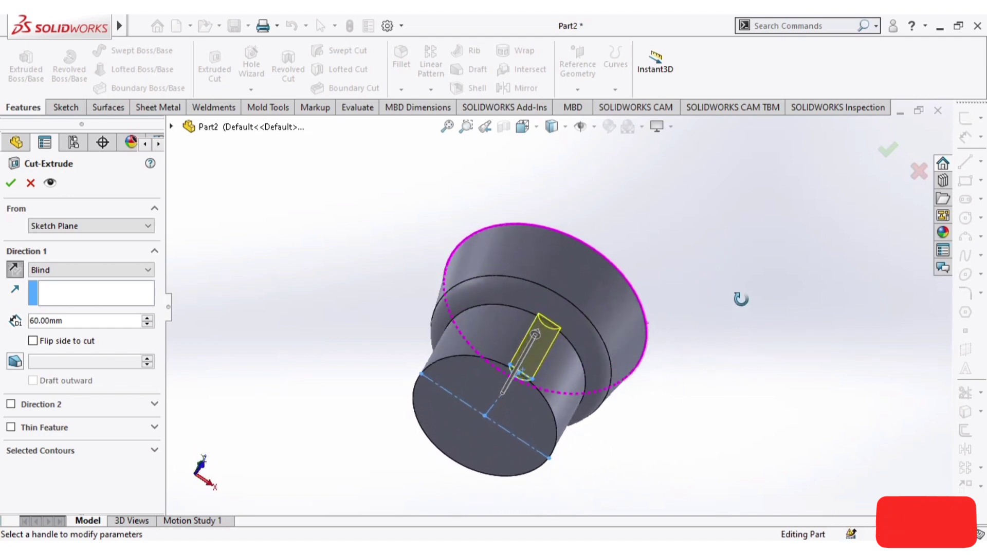
pyautogui.click(880, 152)
# - Circular-pattern the notch cut about the small end face's circular edge with 17 equally spaced instances over 360 degrees
pyautogui.moveTo(646, 378); pyautogui.dragTo(652, 314, button='middle')
pyautogui.click(67, 392)
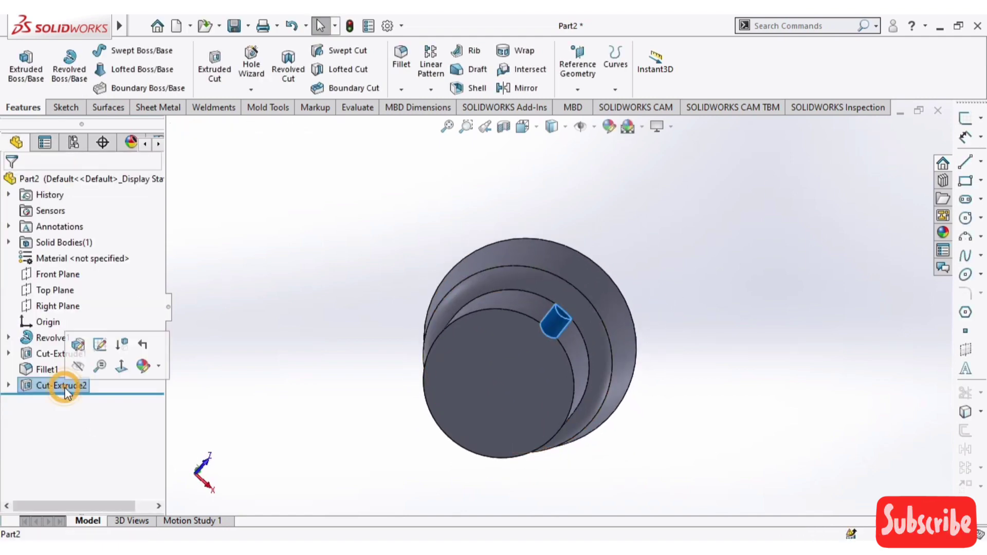
pyautogui.click(431, 90)
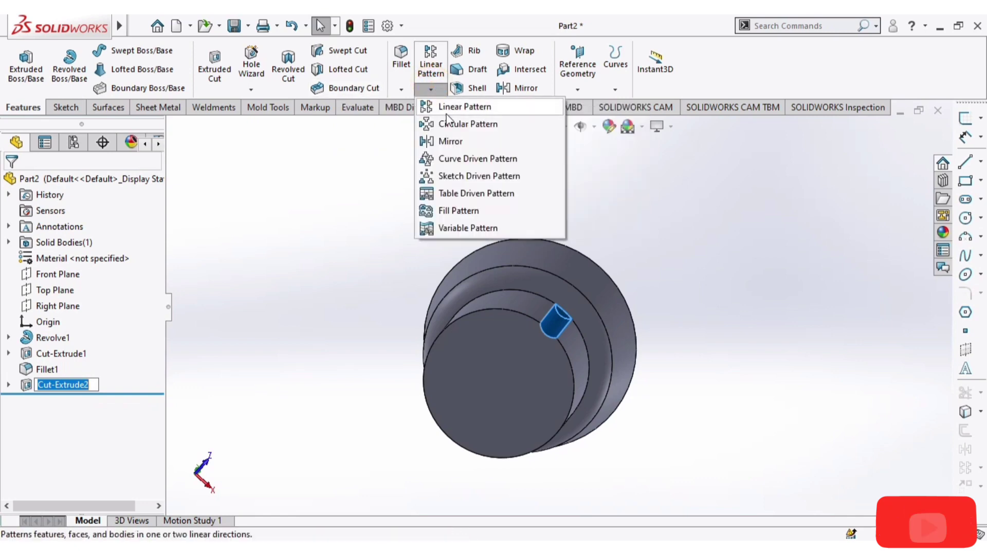
pyautogui.click(449, 125)
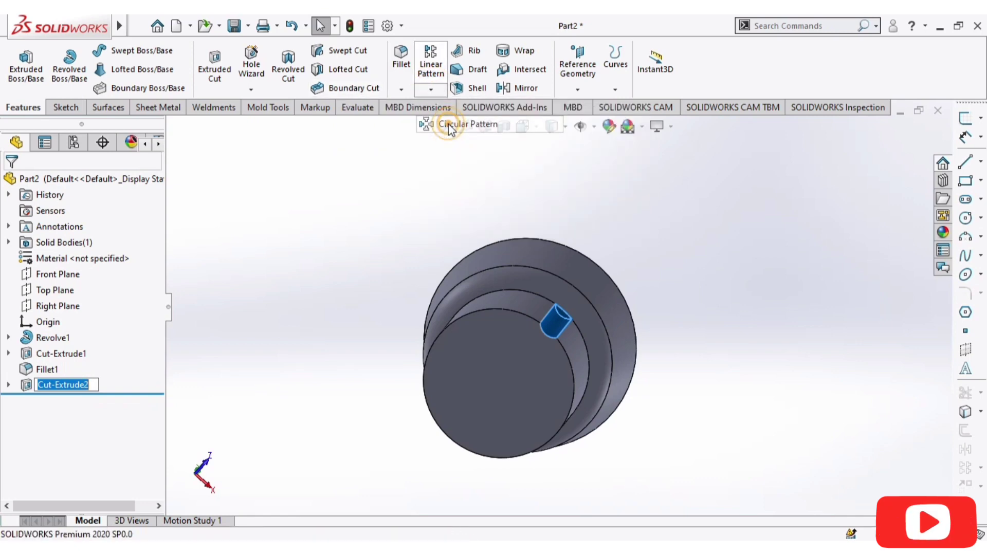
pyautogui.click(511, 310)
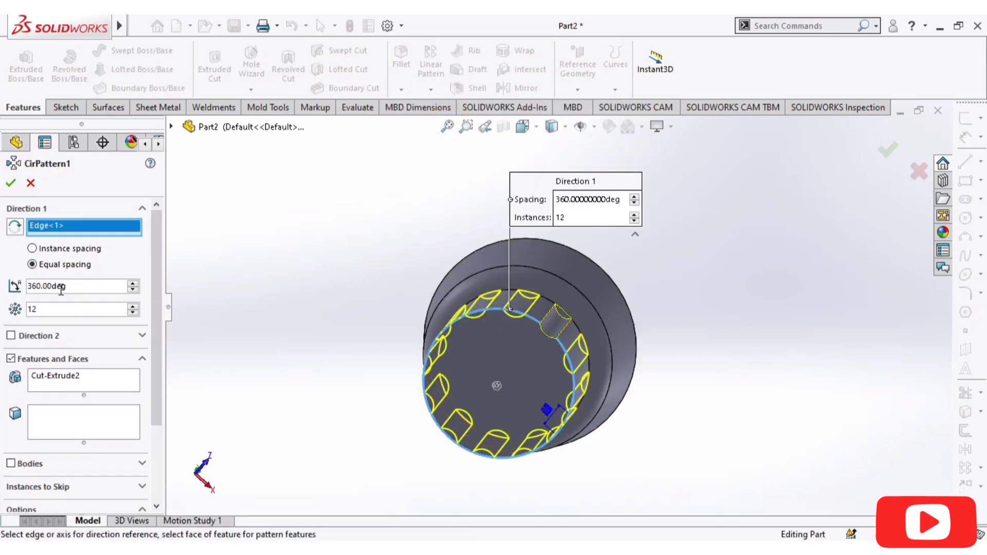
pyautogui.click(133, 306)
pyautogui.click(133, 307)
pyautogui.click(133, 306)
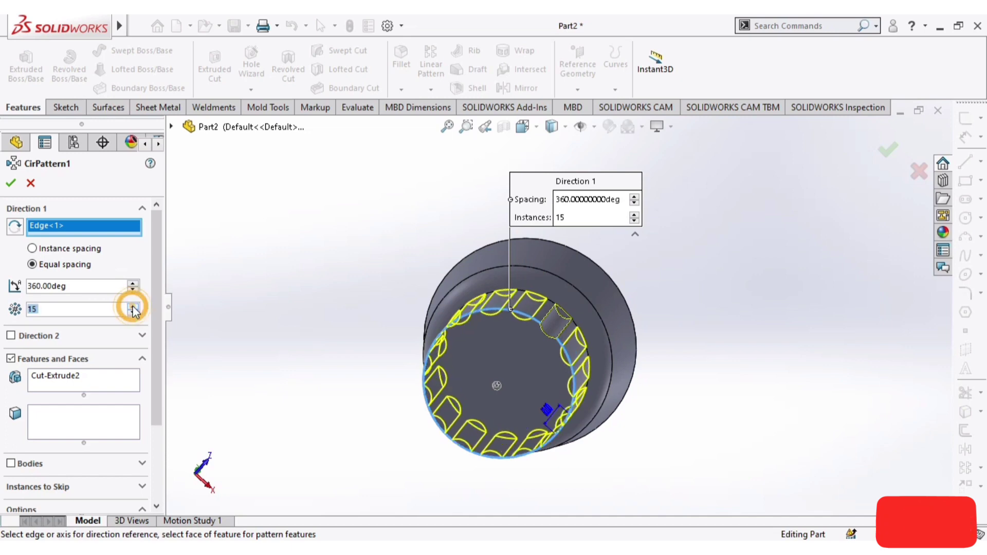
pyautogui.click(133, 307)
pyautogui.click(133, 307)
pyautogui.scroll(5, 561, 352)
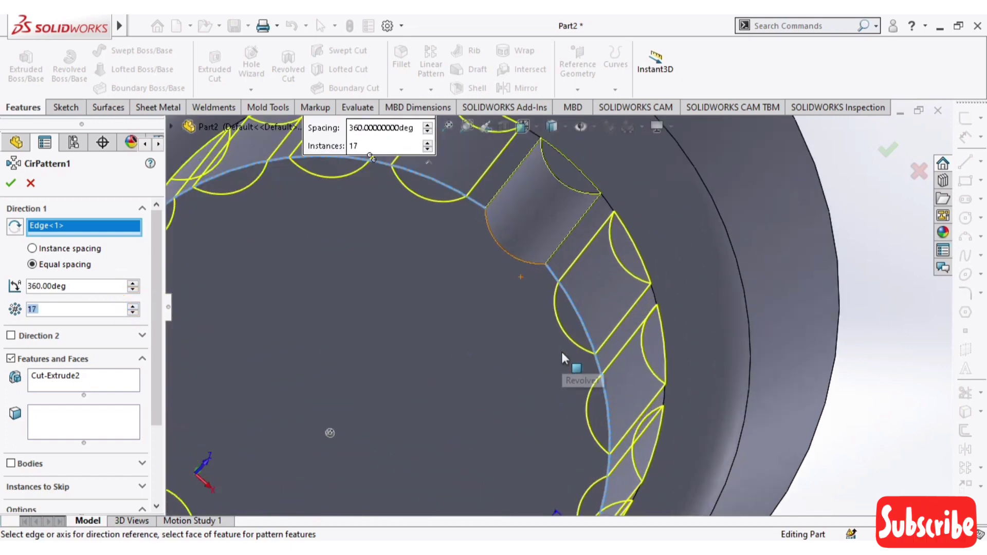
pyautogui.scroll(-3, 562, 350)
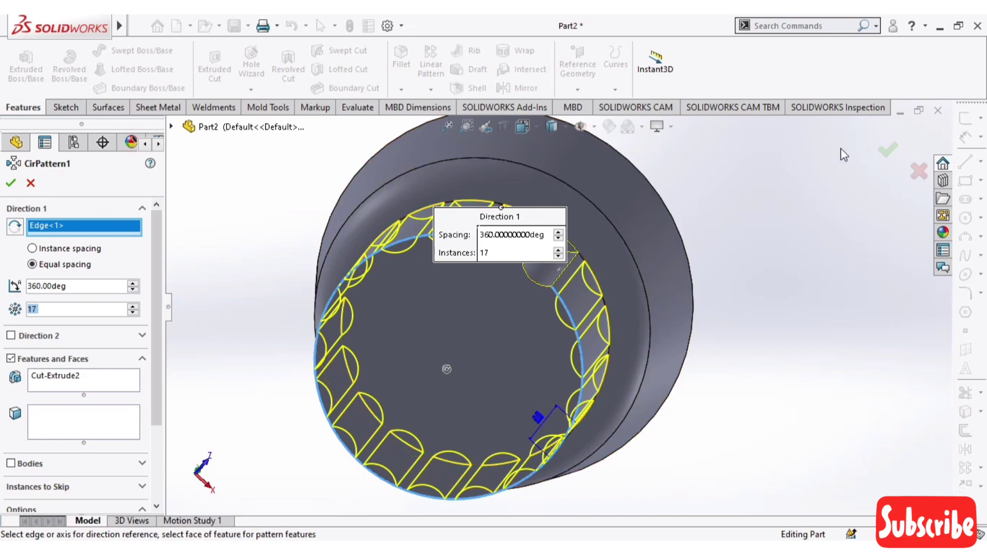
pyautogui.click(890, 150)
# - Fillet the scalloped outline of the narrow section's end face
pyautogui.moveTo(800, 183)
pyautogui.mouseDown(button='middle')
pyautogui.moveTo(843, 138)
pyautogui.moveTo(798, 177)
pyautogui.mouseUp(button='middle')
pyautogui.click(519, 325)
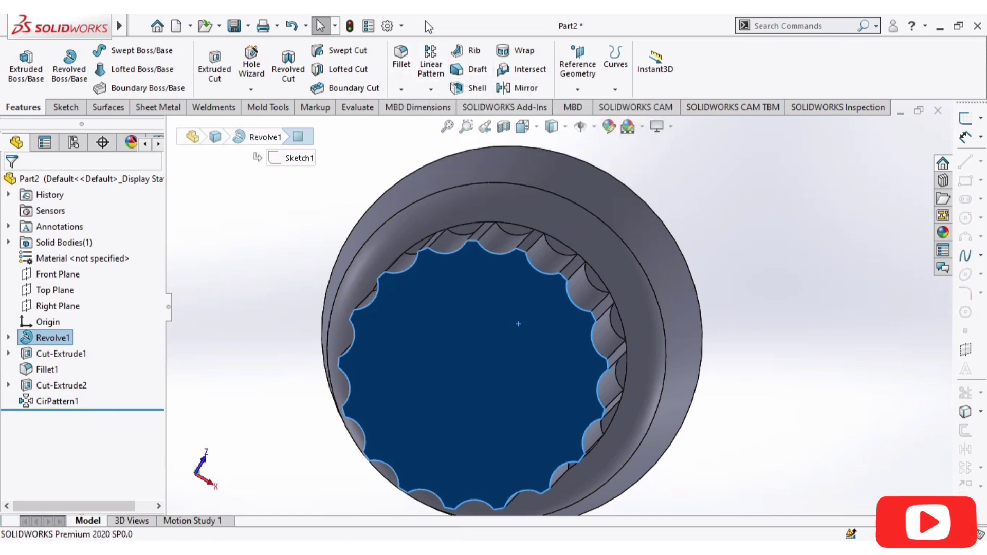
pyautogui.click(401, 54)
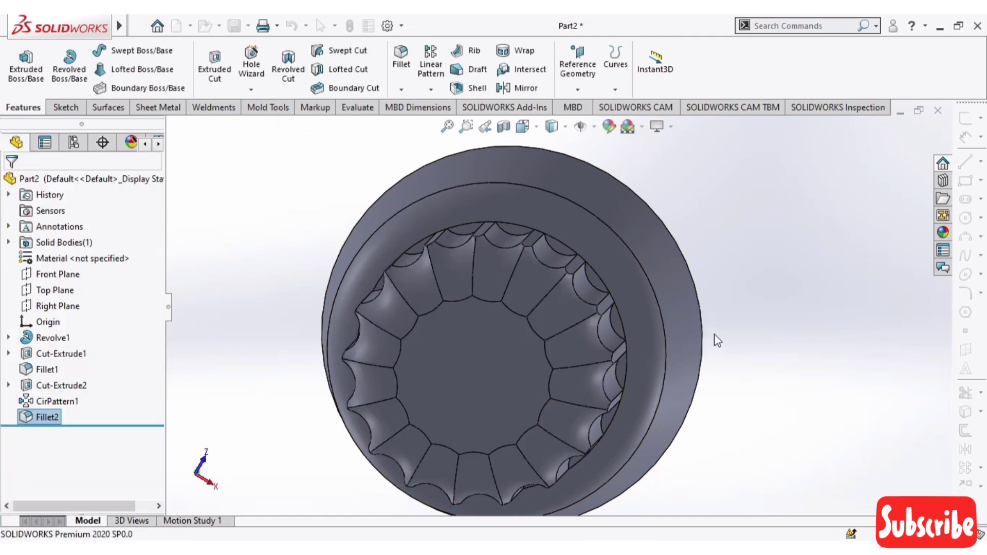
# - Start a constant-size fillet and select six neighbouring narrow land faces between the patterned notches
pyautogui.moveTo(723, 331); pyautogui.dragTo(863, 291, button='middle')
pyautogui.scroll(-3, 466, 271)
pyautogui.scroll(-2, 692, 286)
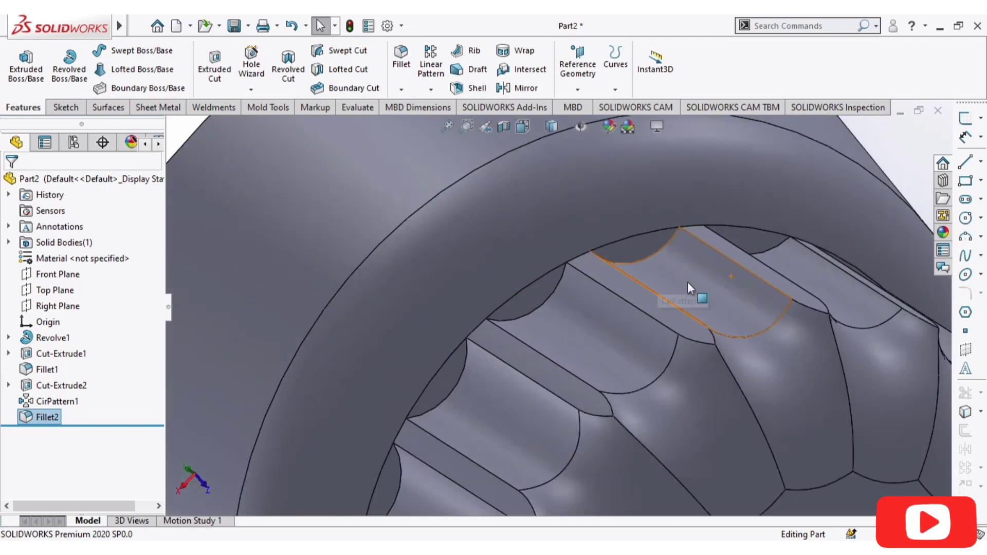
pyautogui.scroll(5, 756, 267)
pyautogui.moveTo(755, 267); pyautogui.dragTo(513, 391, button='middle')
pyautogui.scroll(-3, 514, 393)
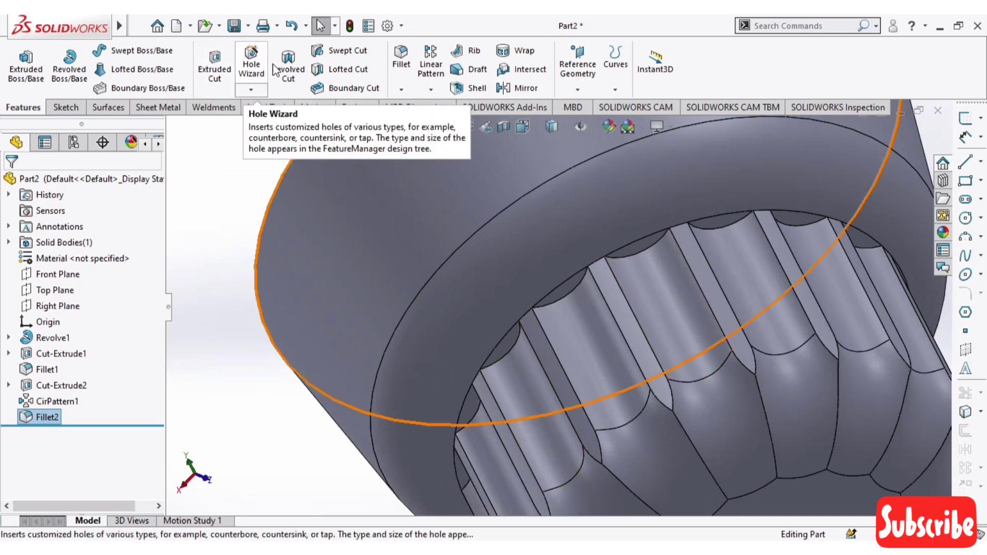
pyautogui.click(401, 67)
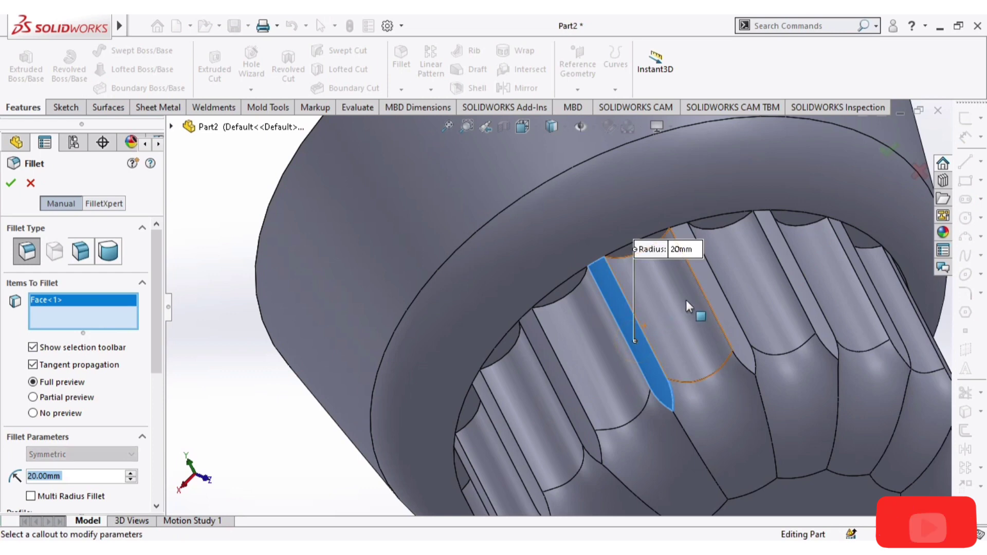
pyautogui.click(713, 294)
pyautogui.click(798, 285)
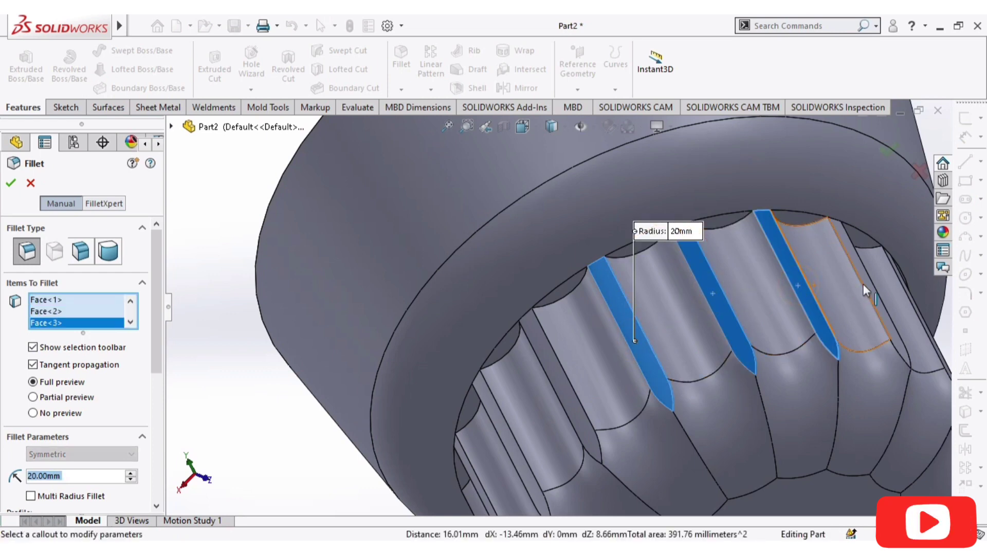
pyautogui.click(869, 282)
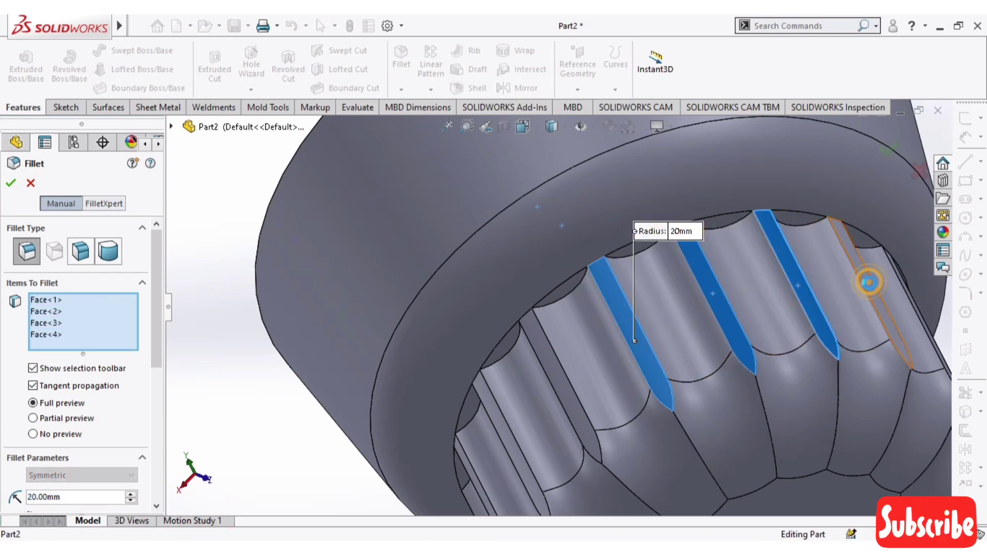
pyautogui.click(558, 376)
pyautogui.click(504, 431)
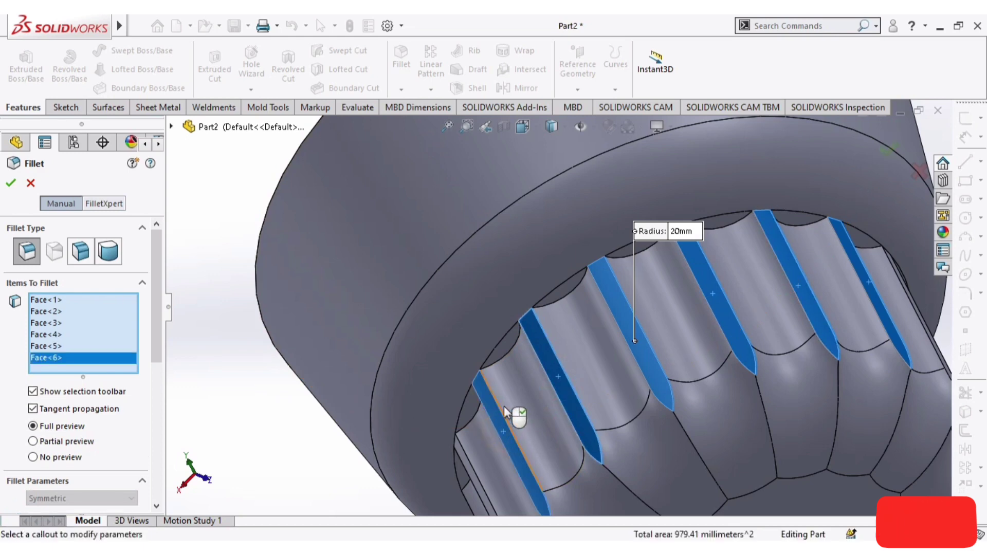
# - Add the next six narrow land faces around the notched section to the fillet selection
pyautogui.scroll(3, 515, 375)
pyautogui.moveTo(819, 307); pyautogui.dragTo(661, 363, button='middle')
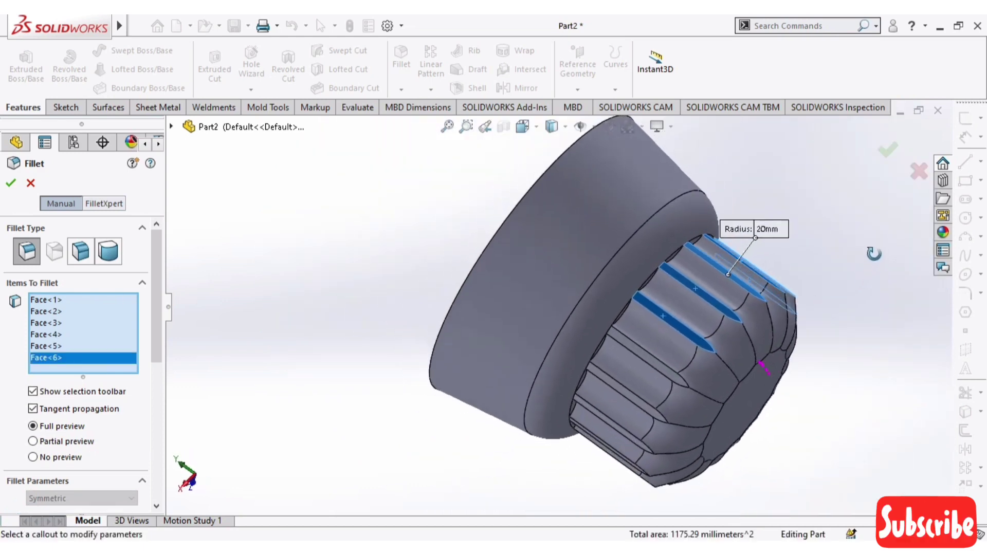
pyautogui.scroll(-5, 661, 363)
pyautogui.click(641, 354)
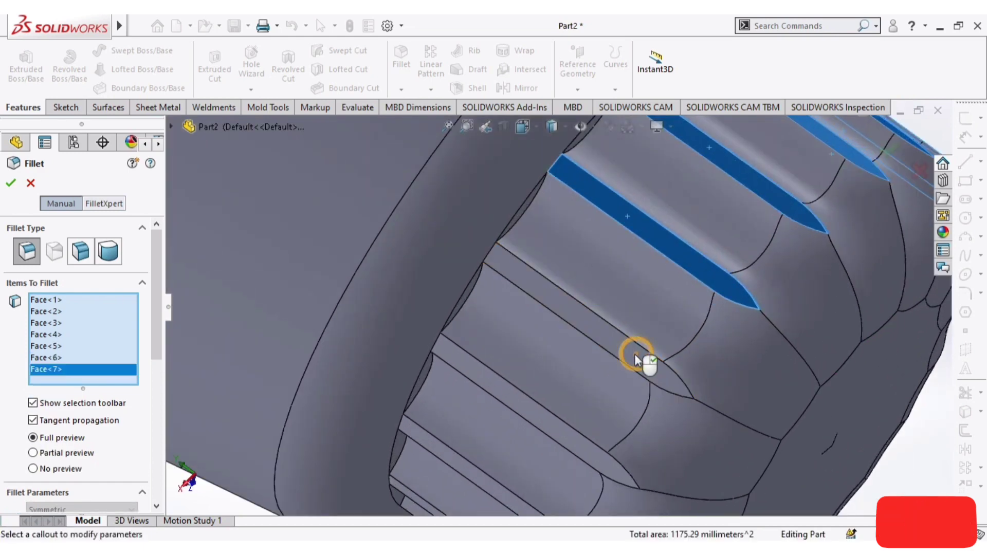
pyautogui.click(535, 414)
pyautogui.scroll(3, 603, 374)
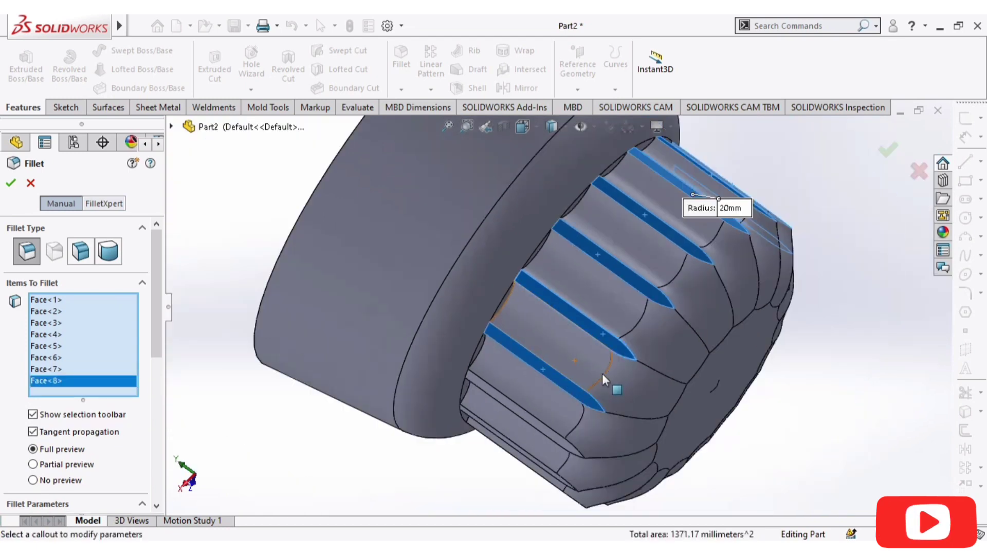
pyautogui.click(523, 418)
pyautogui.moveTo(793, 397); pyautogui.dragTo(832, 301, button='middle')
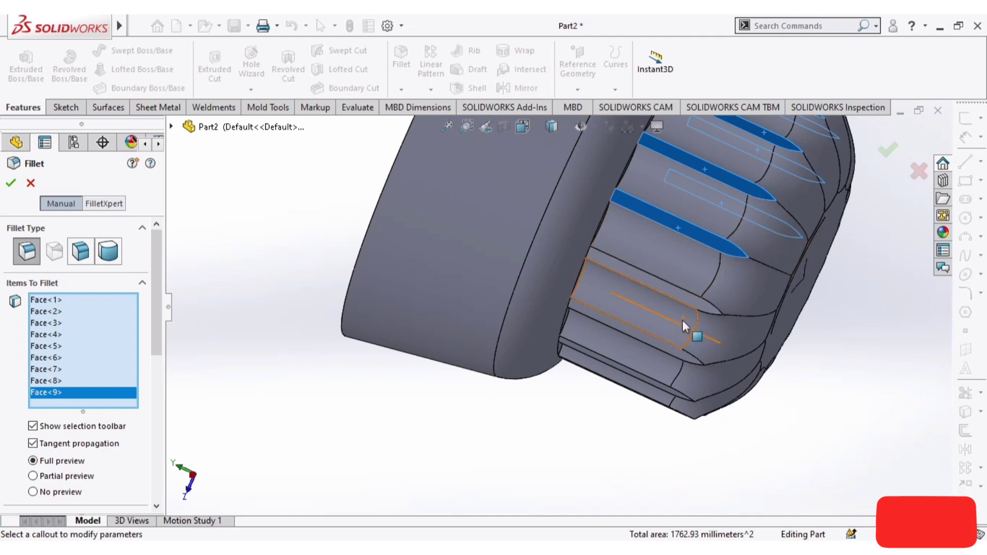
pyautogui.click(689, 303)
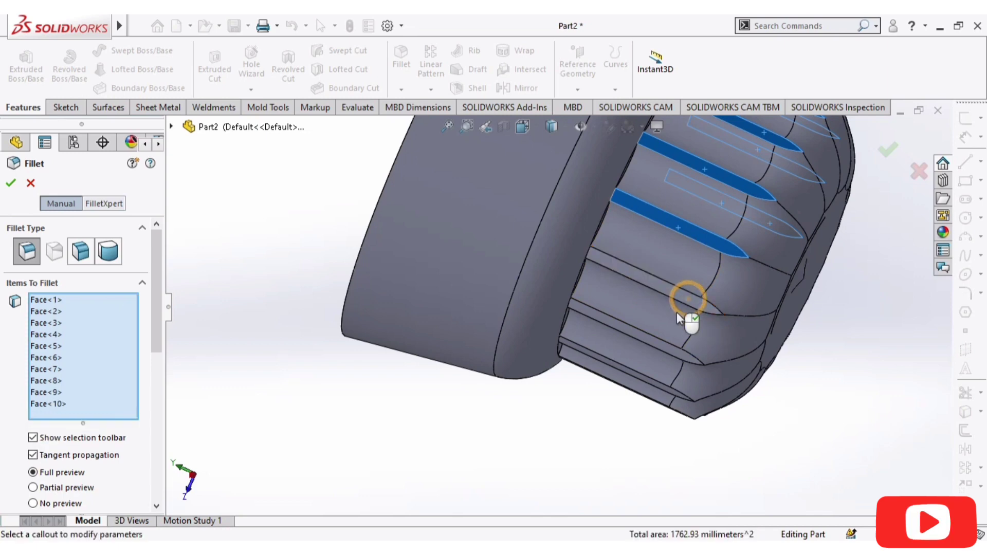
pyautogui.click(666, 353)
pyautogui.moveTo(899, 360); pyautogui.dragTo(675, 336, button='middle')
pyautogui.click(669, 337)
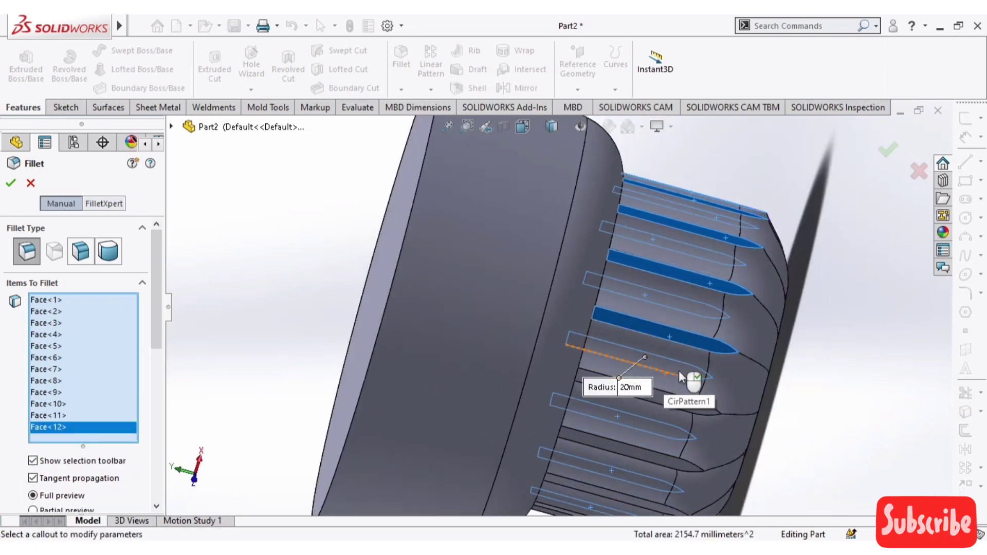
# - Add the remaining five narrow land faces around the notched section to the fillet selection
pyautogui.scroll(2, 881, 369)
pyautogui.moveTo(845, 343)
pyautogui.mouseDown(button='middle')
pyautogui.moveTo(838, 378)
pyautogui.moveTo(842, 360)
pyautogui.mouseUp(button='middle')
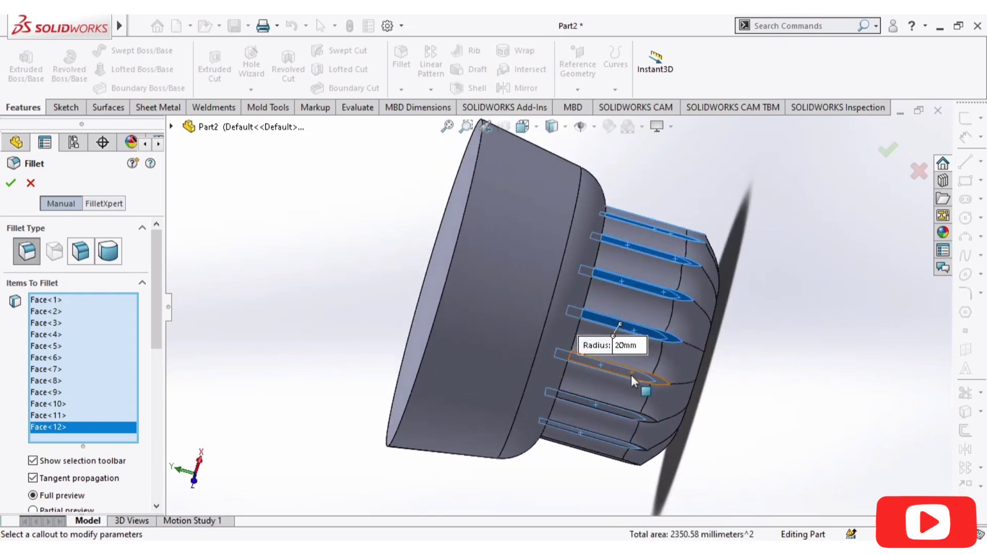
pyautogui.click(631, 375)
pyautogui.click(608, 409)
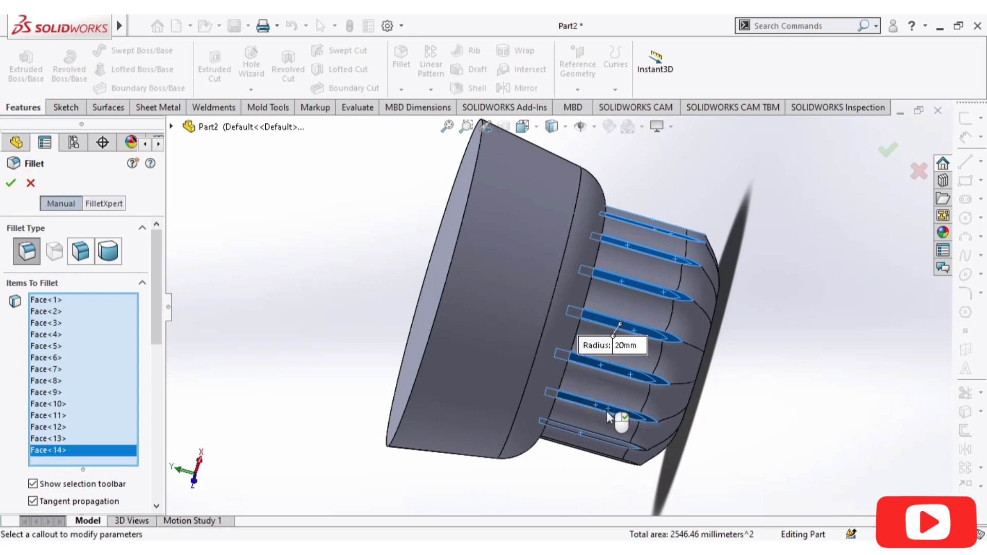
pyautogui.scroll(-5, 612, 442)
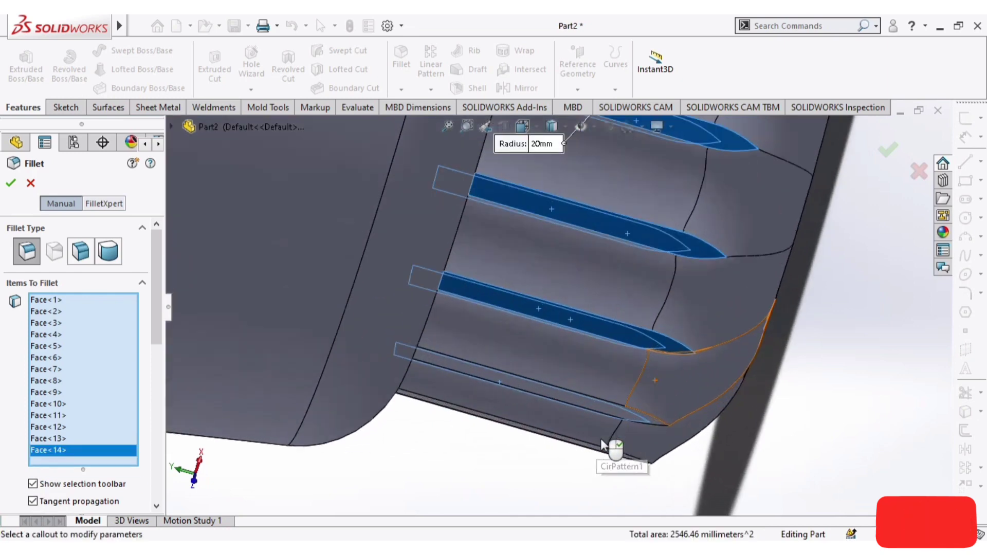
pyautogui.click(607, 403)
pyautogui.scroll(5, 745, 388)
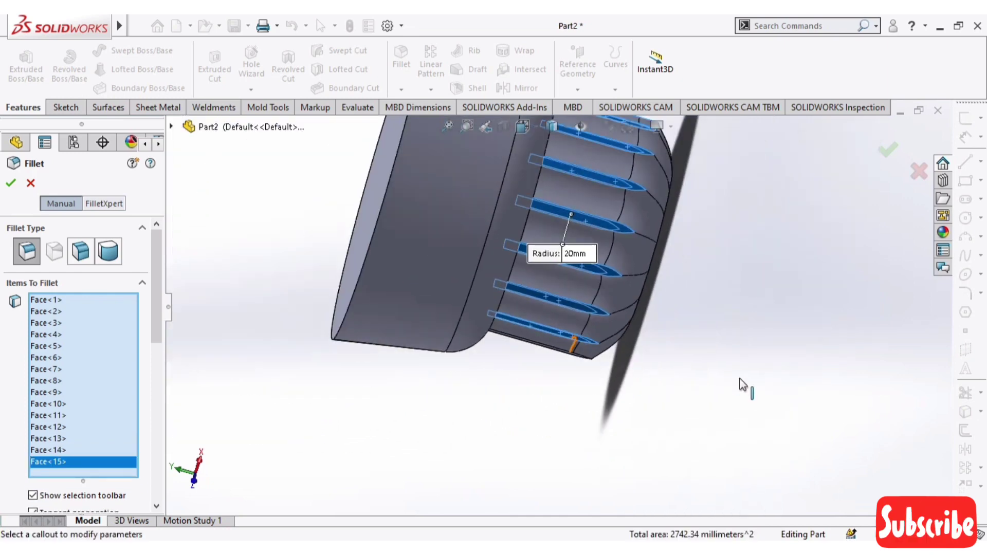
pyautogui.moveTo(745, 388); pyautogui.dragTo(730, 240, button='middle')
pyautogui.scroll(-5, 563, 324)
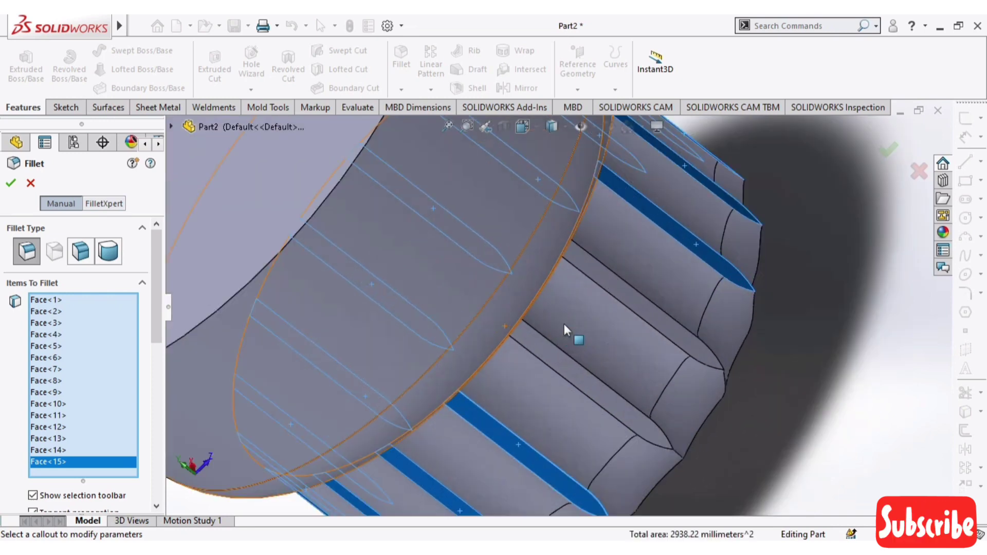
pyautogui.click(648, 289)
pyautogui.click(584, 382)
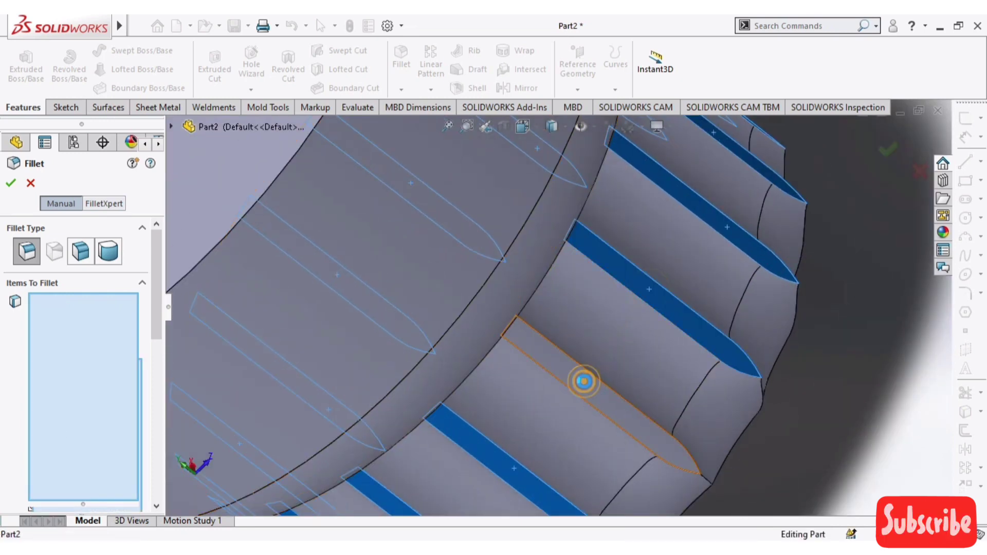
pyautogui.scroll(5, 676, 402)
pyautogui.moveTo(745, 375); pyautogui.dragTo(709, 306, button='middle')
# - Try fillet radii of 4, 3, 2 and 1 mm on the selected land faces
pyautogui.moveTo(156, 281); pyautogui.dragTo(162, 400)
pyautogui.click(96, 323)
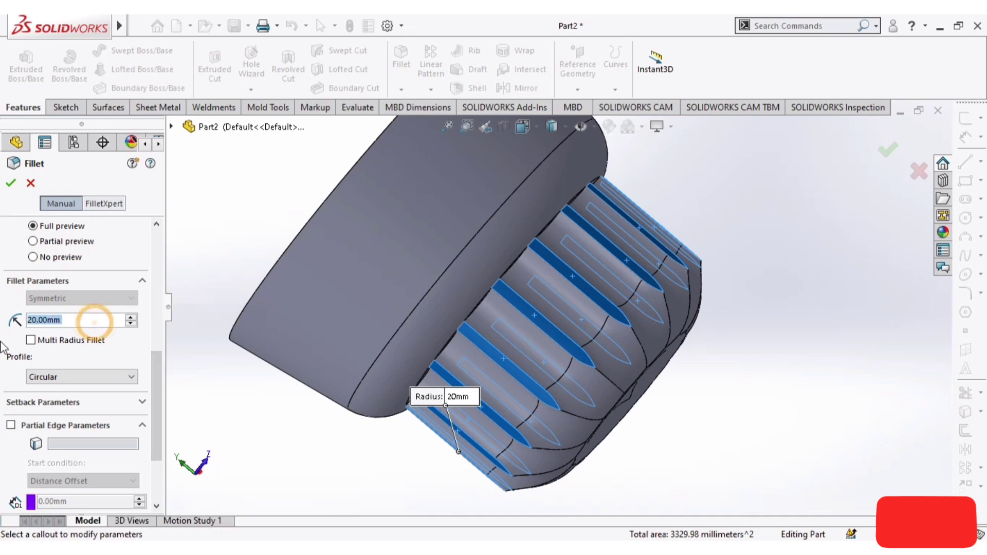
pyautogui.write('4')
pyautogui.press('Return')
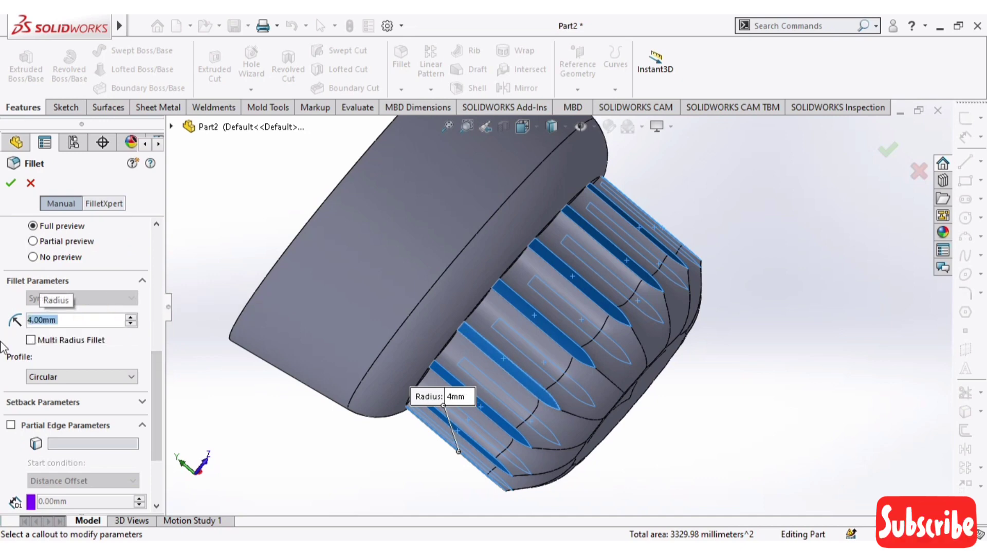
pyautogui.press('BackSpace')
pyautogui.write('3')
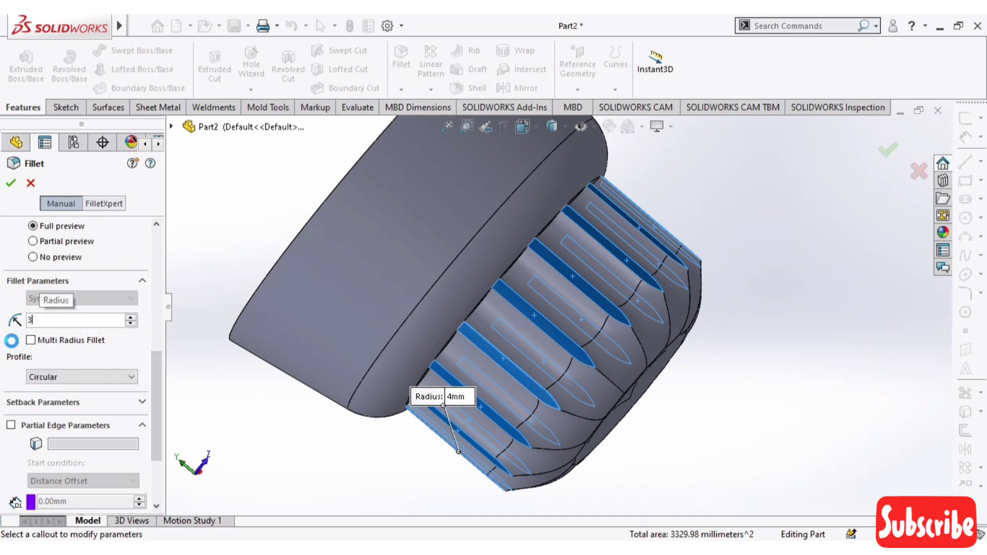
pyautogui.press('Return')
pyautogui.press('BackSpace')
pyautogui.write('2')
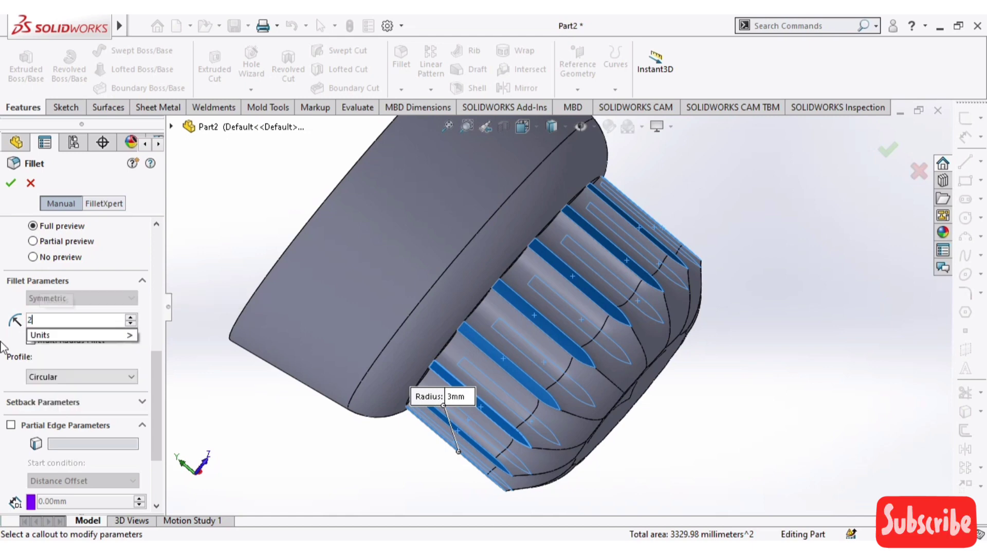
pyautogui.press('Return')
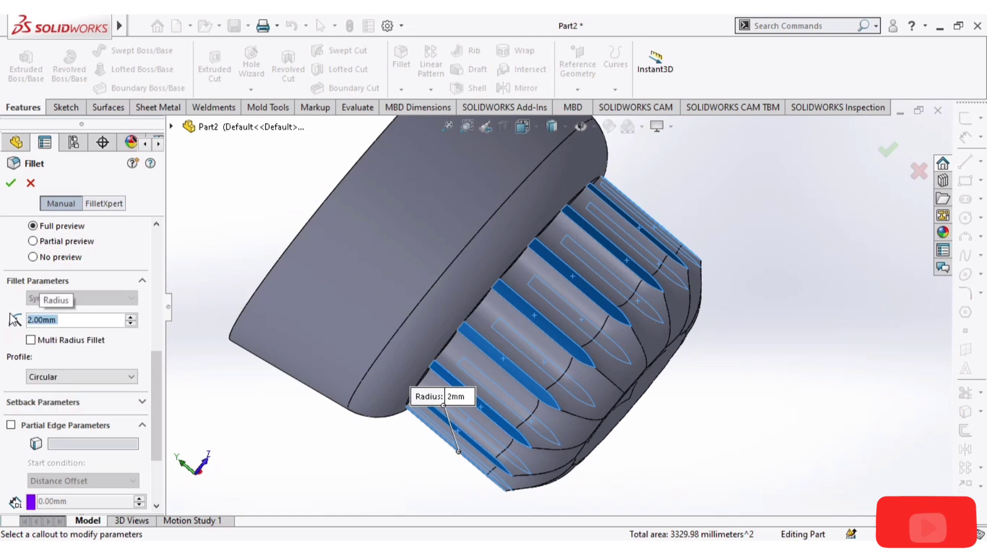
pyautogui.press('BackSpace')
pyautogui.write('1')
pyautogui.press('Return')
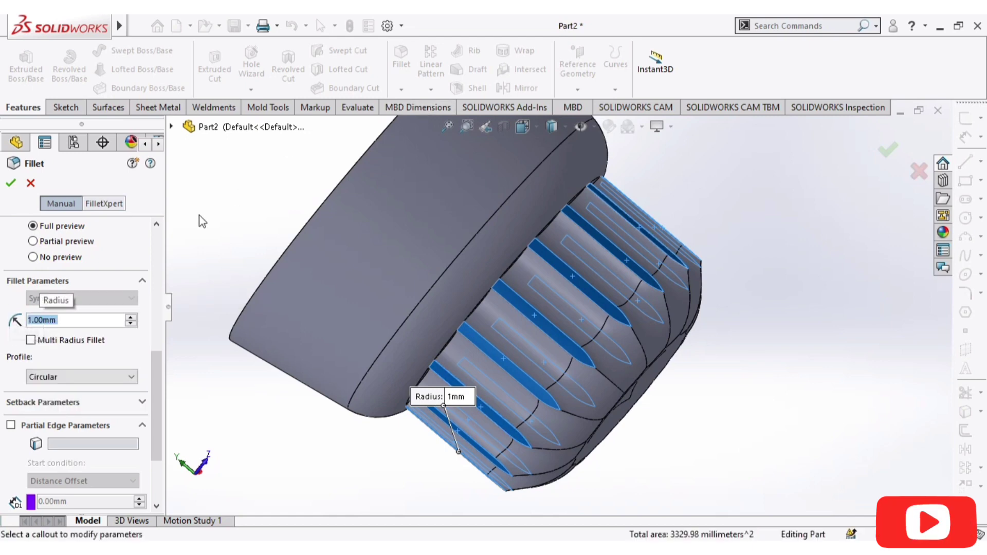
# - Try smaller radii of 0.5, 0.2 and 0.01 mm for the land-face fillet and cancel the fillet
pyautogui.moveTo(514, 391); pyautogui.dragTo(618, 358, button='middle')
pyautogui.click(68, 320)
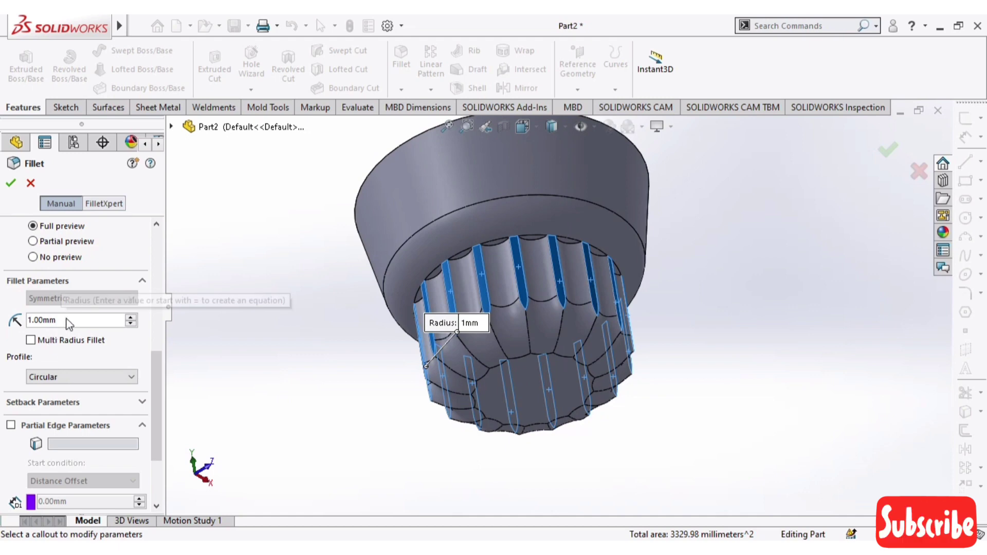
pyautogui.write('0.5')
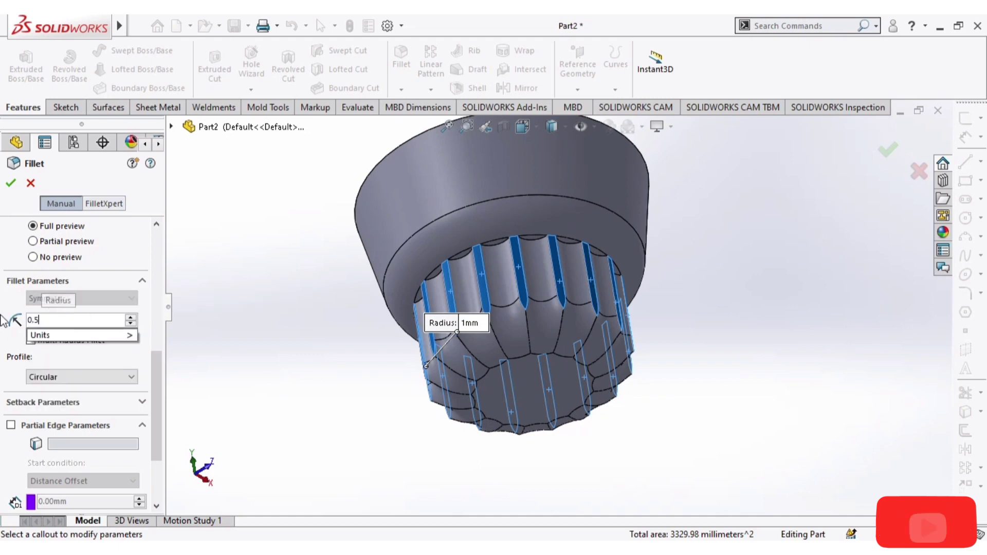
pyautogui.press('Return')
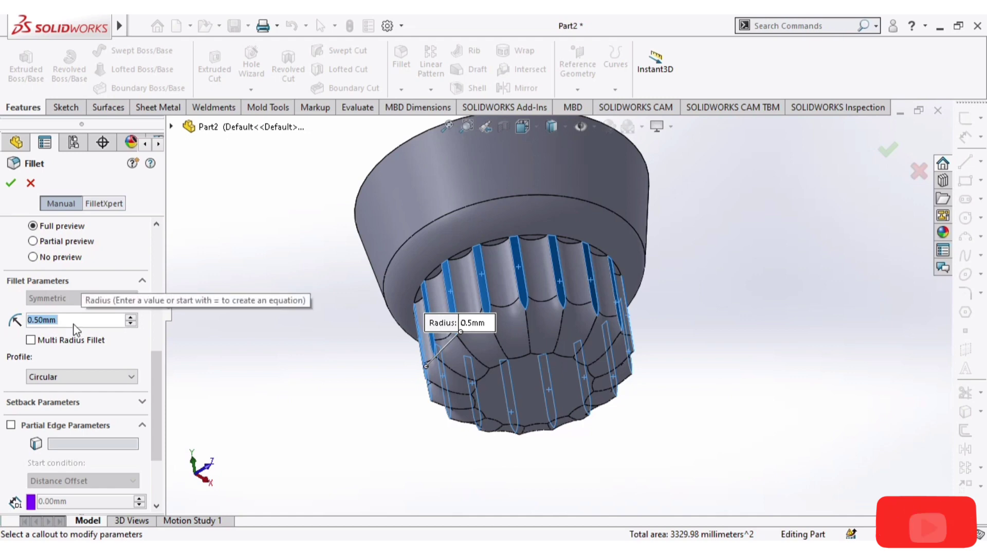
pyautogui.press('BackSpace')
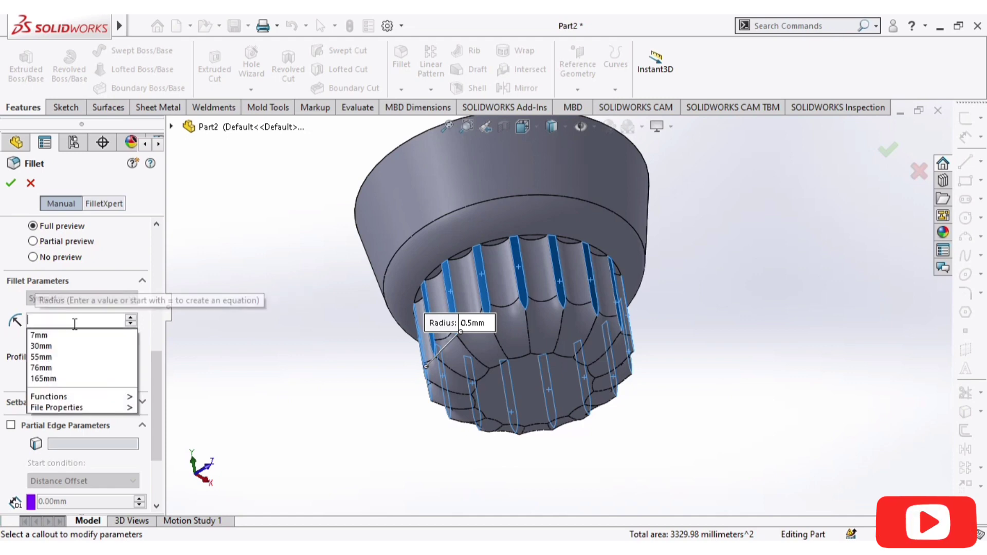
pyautogui.write('0.2')
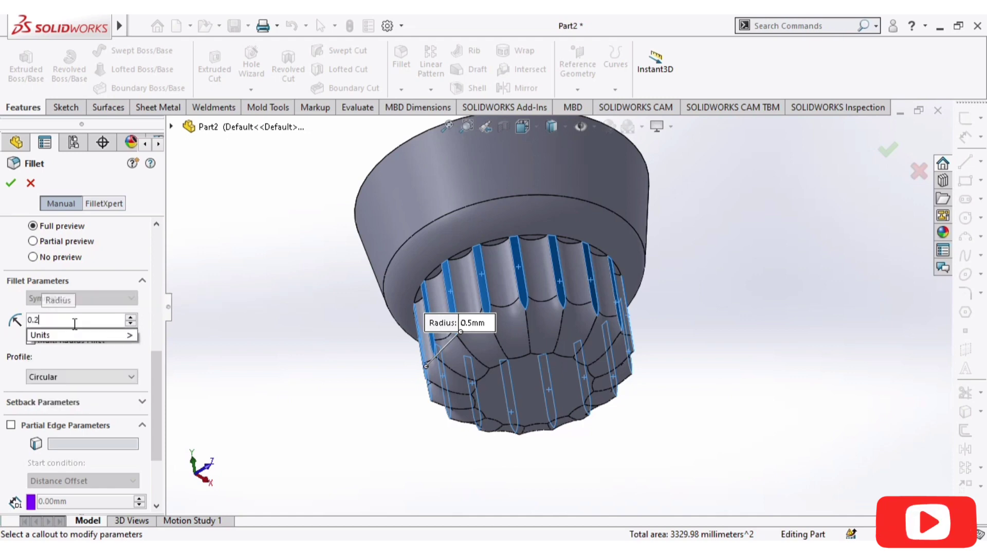
pyautogui.press('Return')
pyautogui.press('BackSpace')
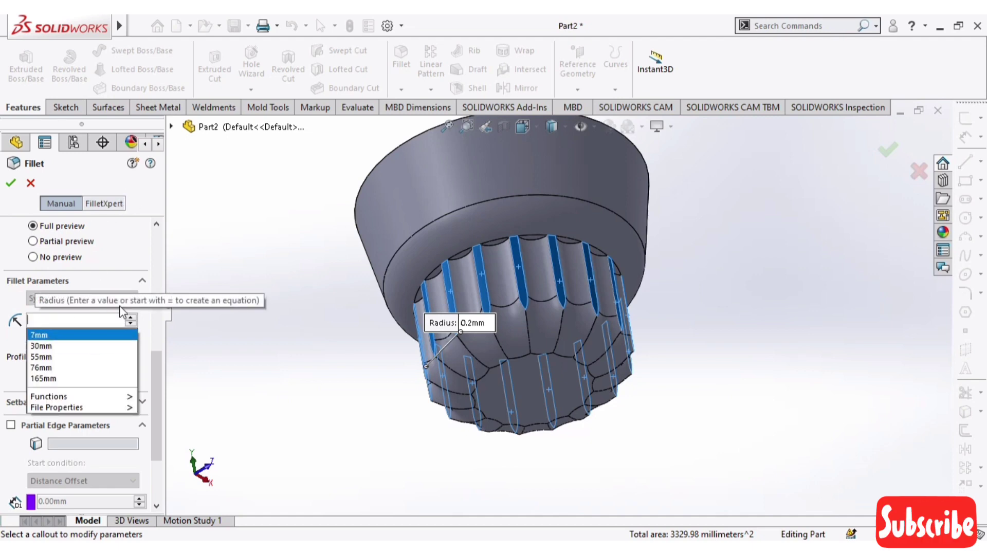
pyautogui.write('0.')
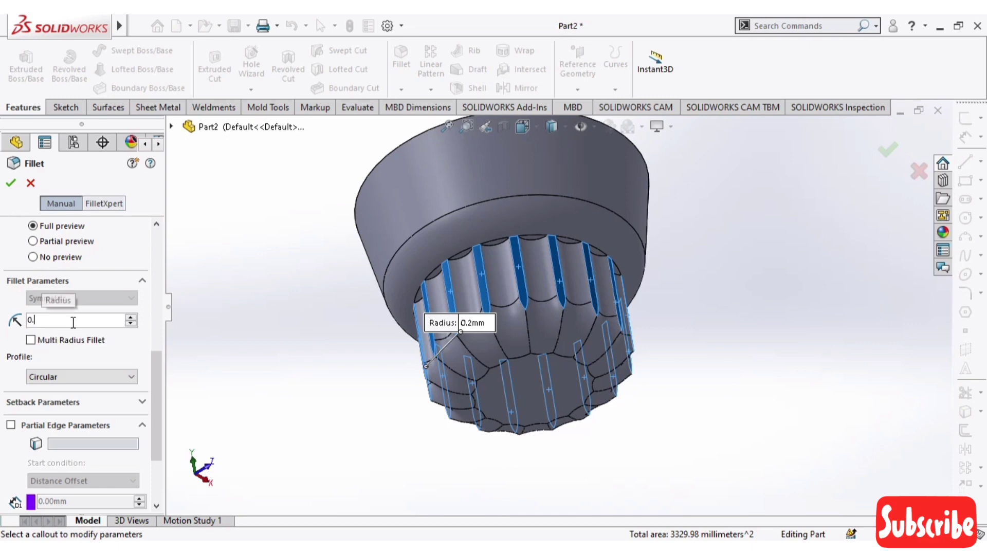
pyautogui.write('01')
pyautogui.press('Return')
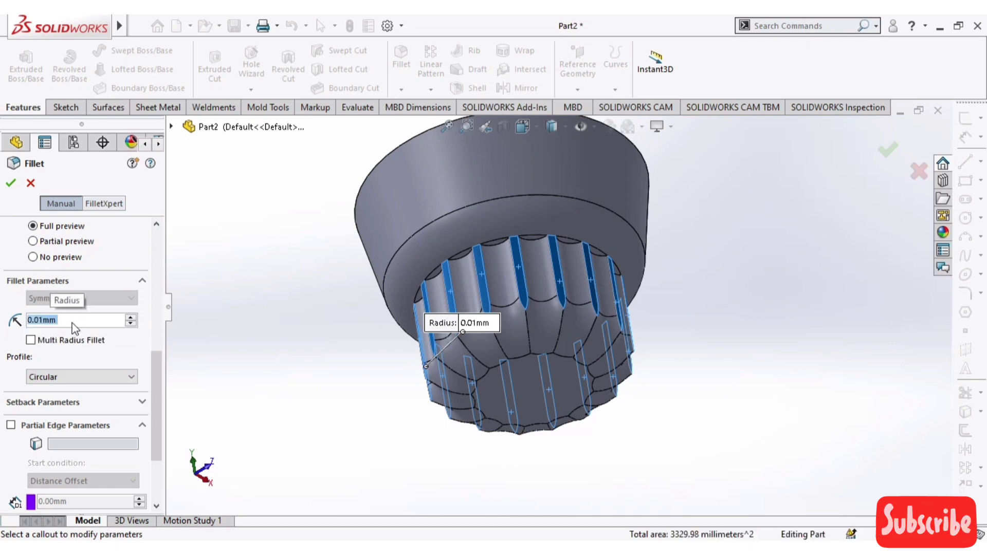
pyautogui.click(31, 184)
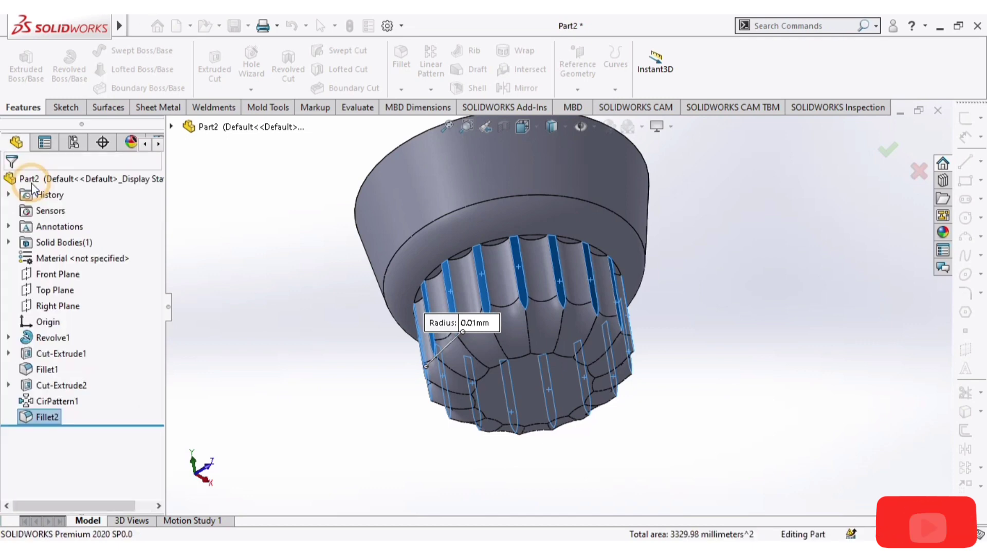
# - Fillet the circular outer edge of the wide end face with a 5 mm radius
pyautogui.moveTo(729, 312); pyautogui.dragTo(740, 244, button='middle')
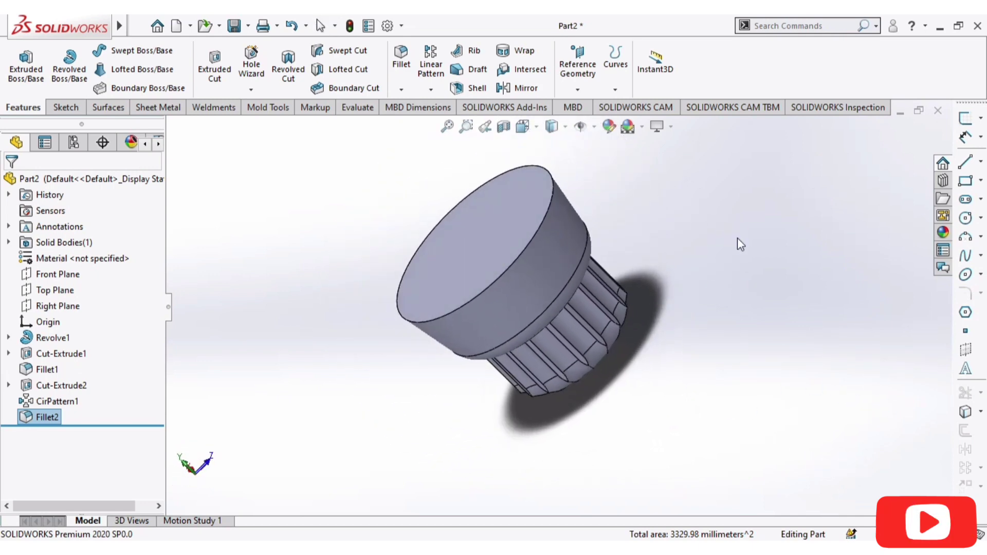
pyautogui.click(550, 204)
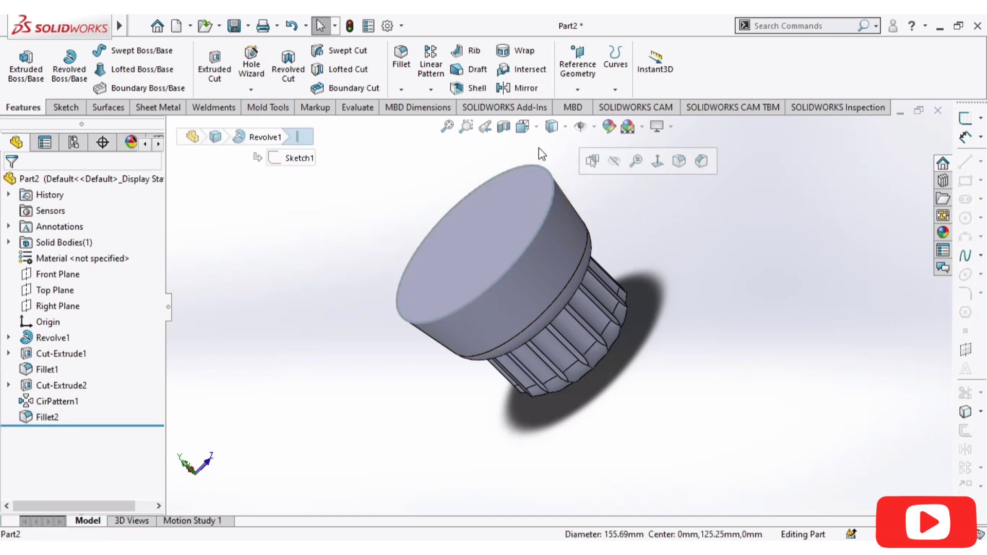
pyautogui.click(411, 68)
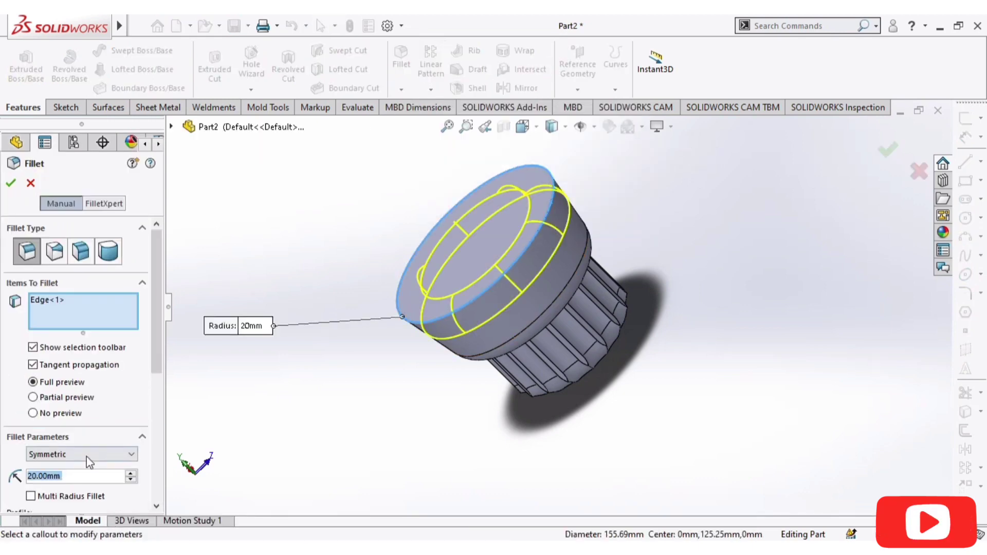
pyautogui.click(131, 480)
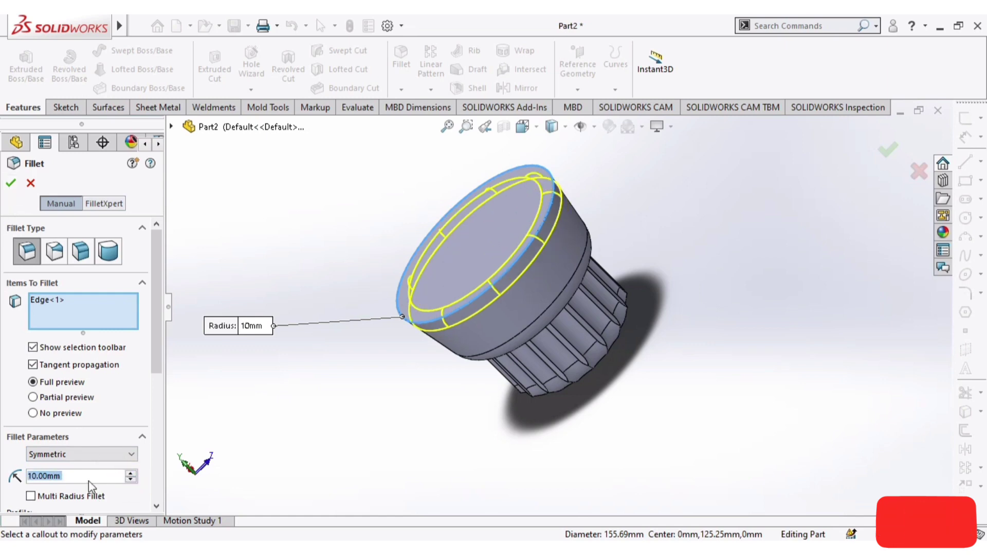
pyautogui.write('5')
pyautogui.press('Return')
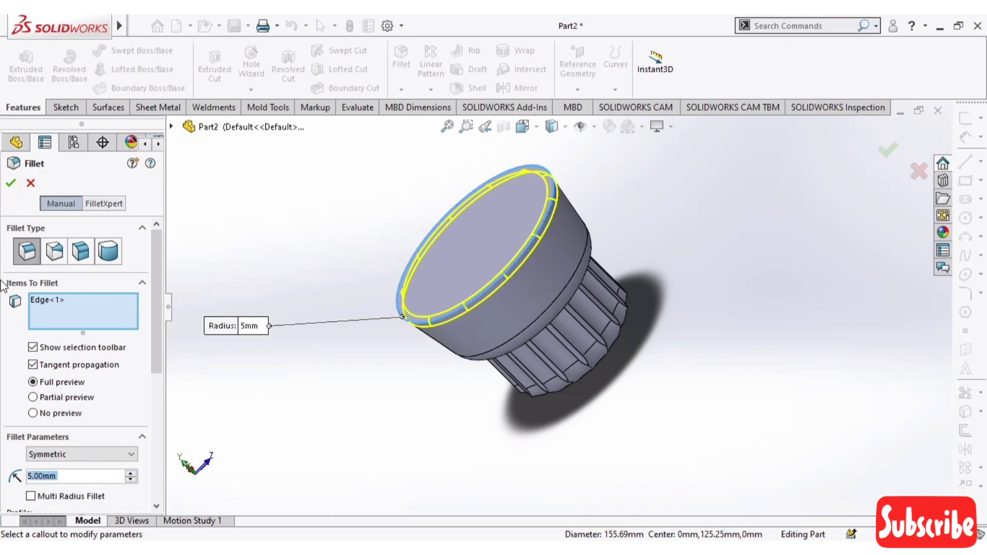
pyautogui.click(11, 183)
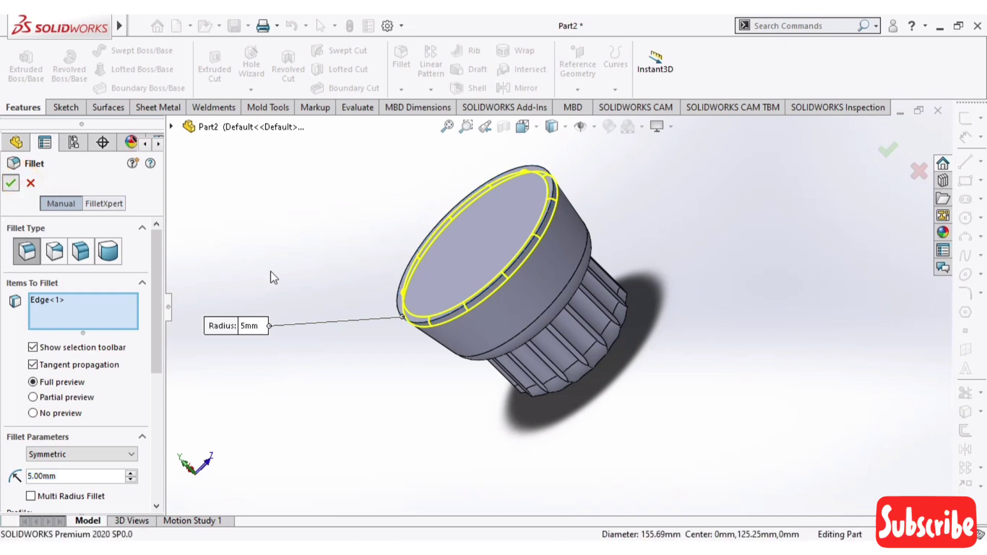
# - Start a shell with the flat circular face of the wide end as the face to remove
pyautogui.moveTo(381, 370); pyautogui.dragTo(515, 218, button='middle')
pyautogui.click(515, 218)
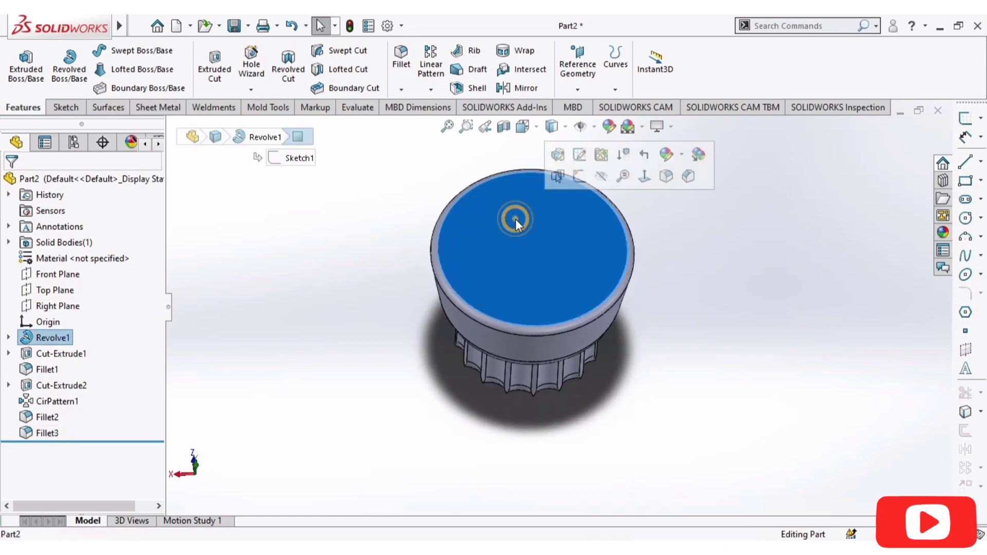
pyautogui.click(469, 87)
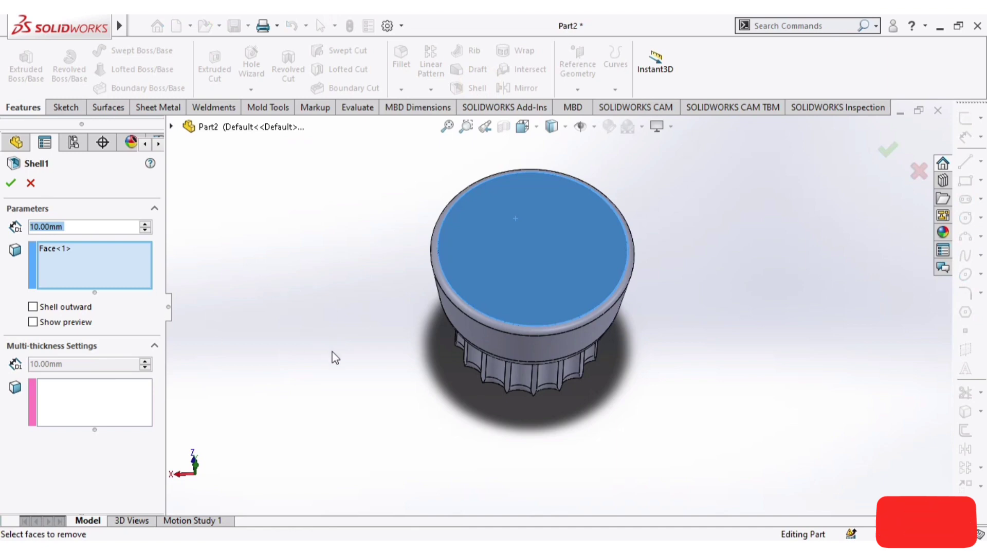
pyautogui.moveTo(336, 358); pyautogui.dragTo(288, 263, button='middle')
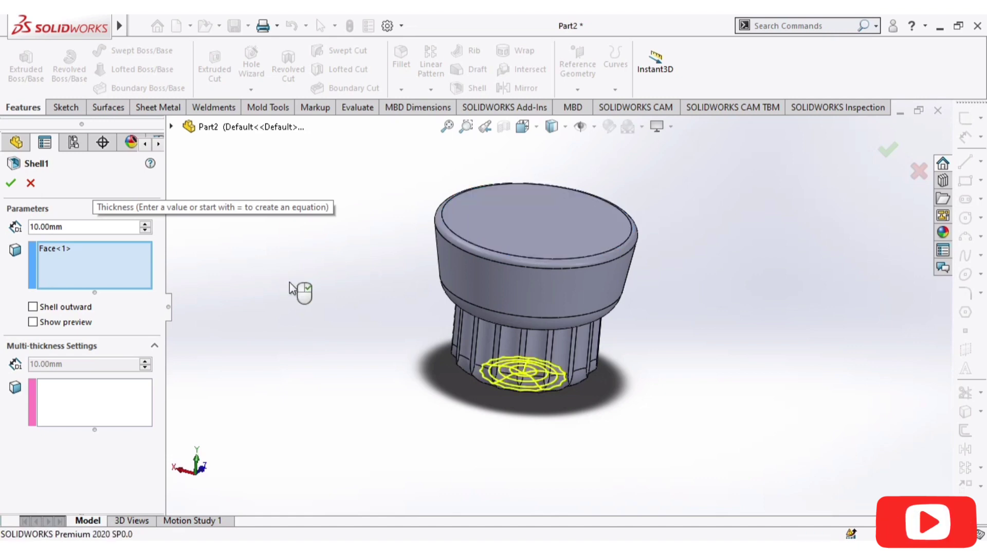
# - Try shell thicknesses of 5 mm and 3 mm
pyautogui.doubleClick(81, 227)
pyautogui.write('5')
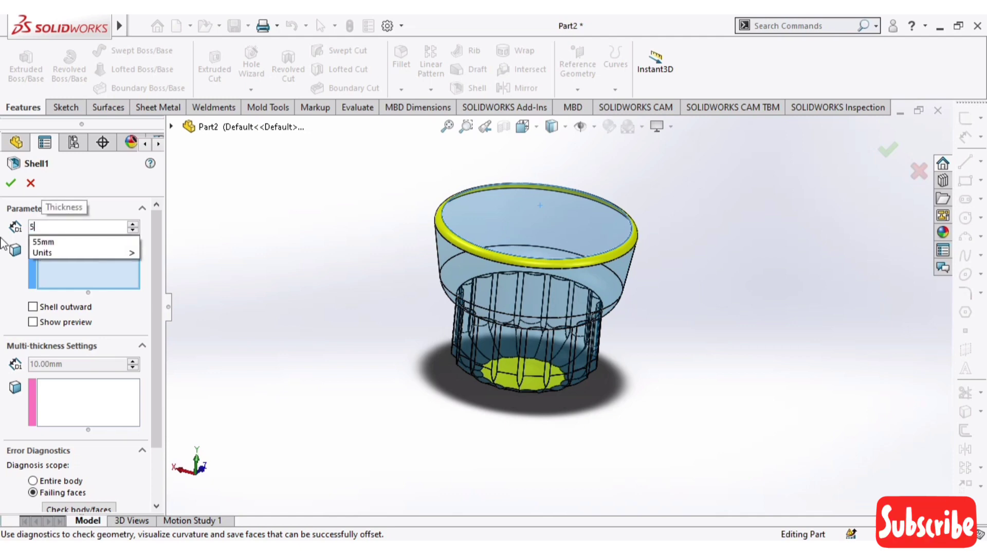
pyautogui.press('Return')
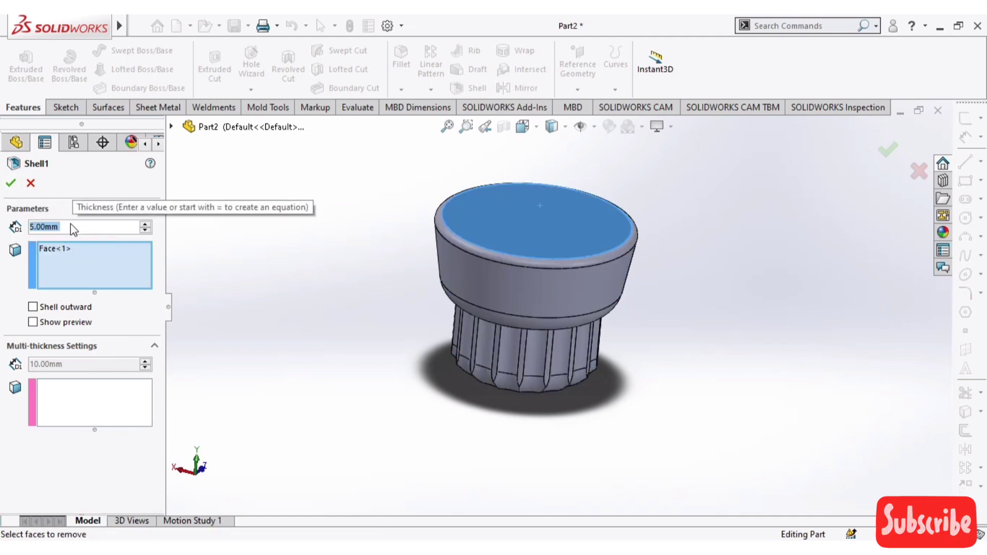
pyautogui.write('3')
pyautogui.press('Return')
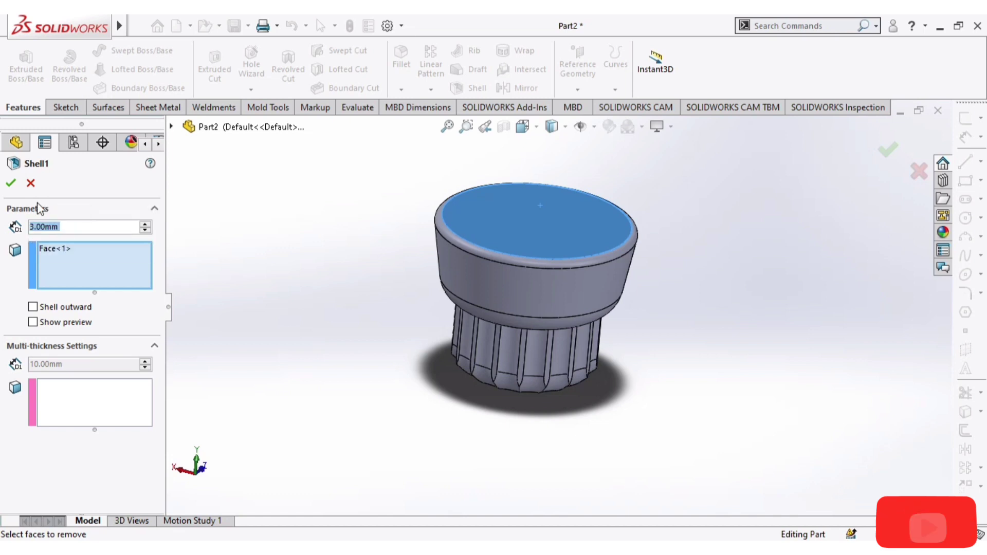
# - Set the shell thickness to 2 mm and apply the shell
pyautogui.write('2')
pyautogui.press('Return')
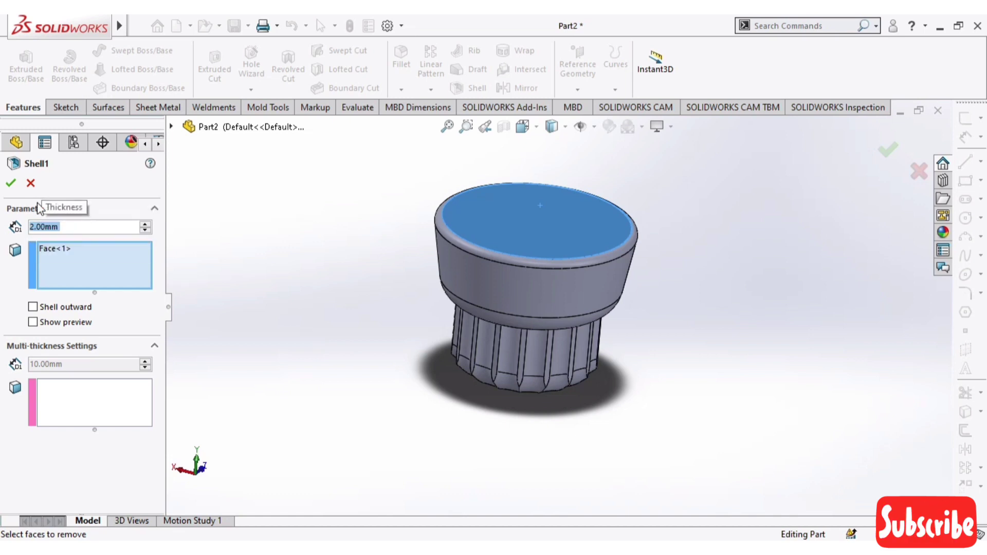
pyautogui.click(10, 184)
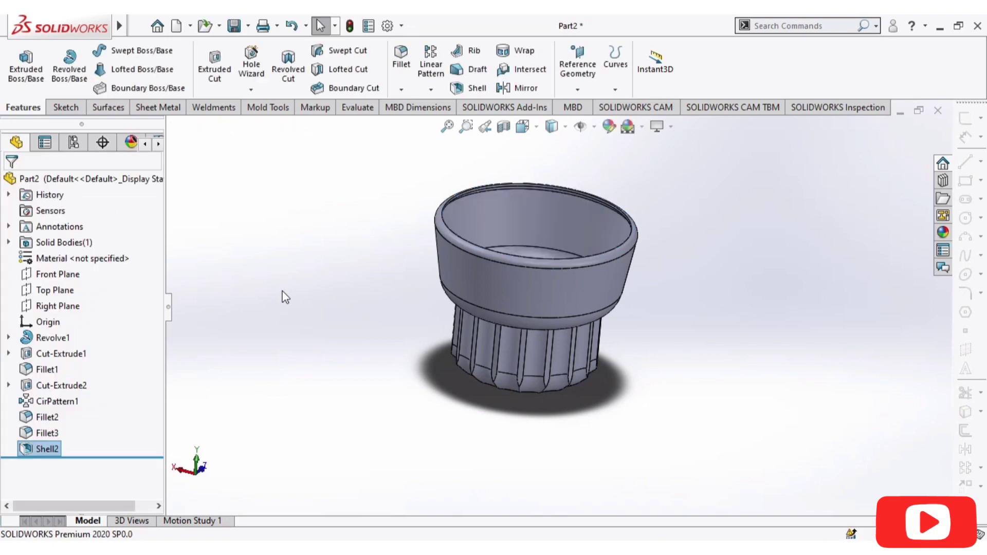
# - Start a fillet on the arc edge where one notch wall meets the inner shoulder of the shelled part
pyautogui.moveTo(331, 302); pyautogui.dragTo(584, 437, button='middle')
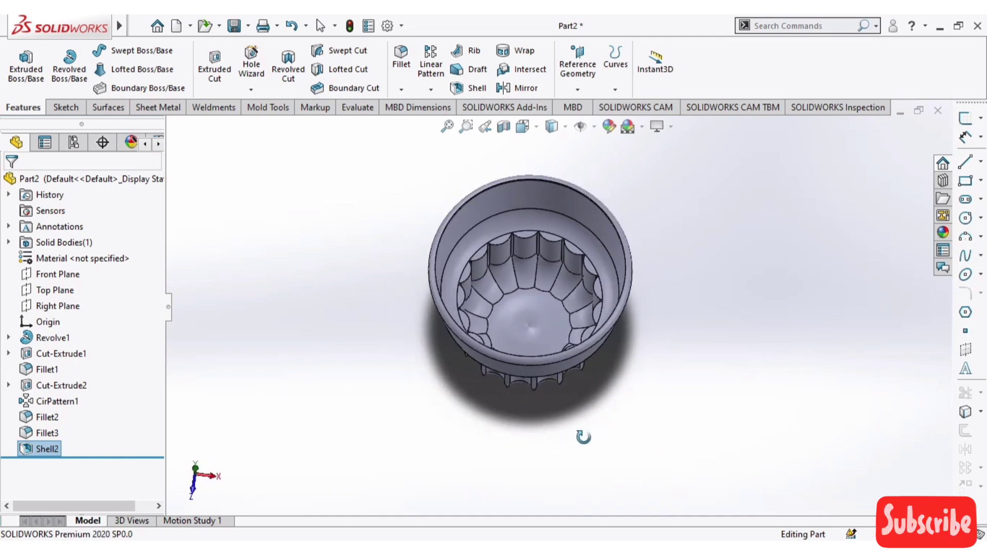
pyautogui.scroll(-5, 535, 279)
pyautogui.scroll(4, 550, 320)
pyautogui.moveTo(743, 302); pyautogui.dragTo(760, 240, button='middle')
pyautogui.scroll(-5, 592, 274)
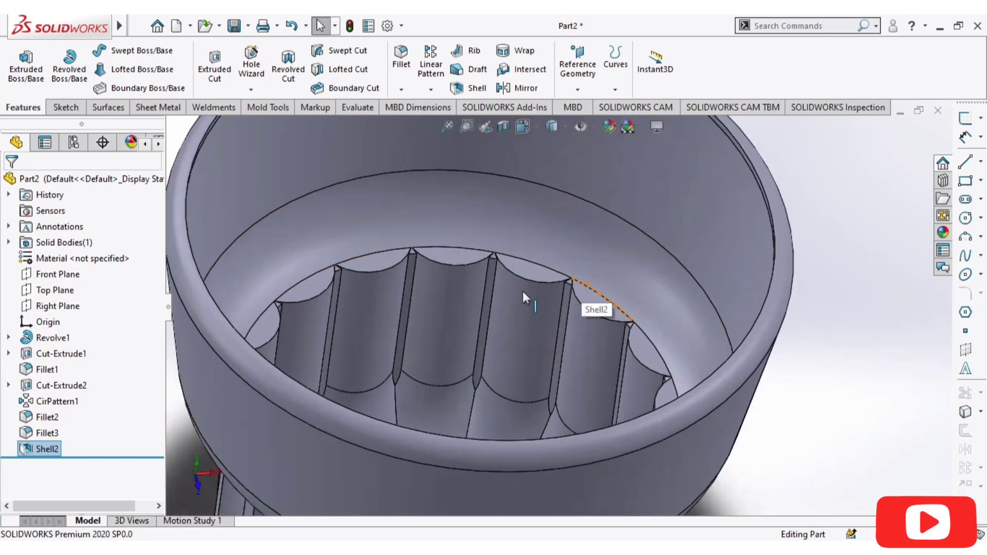
pyautogui.click(525, 278)
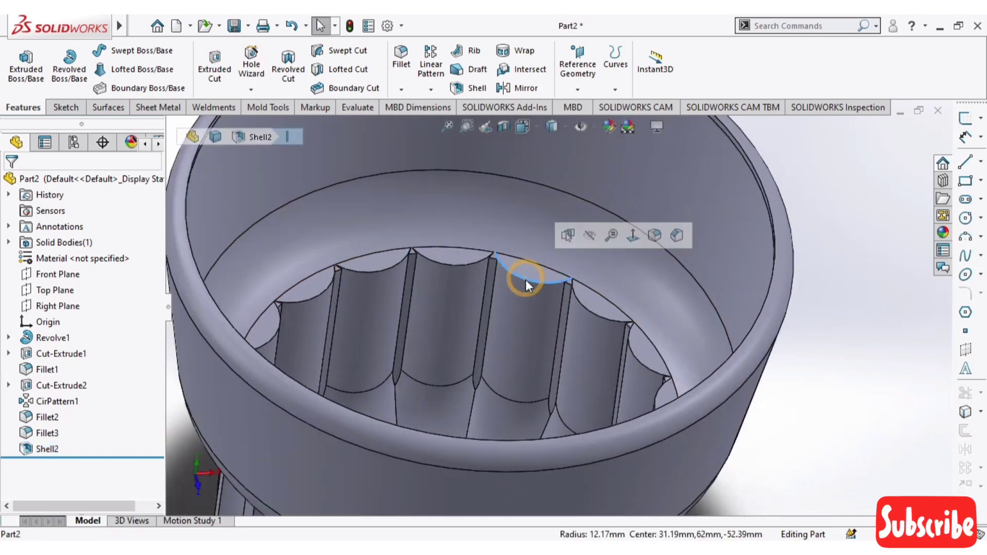
pyautogui.click(402, 60)
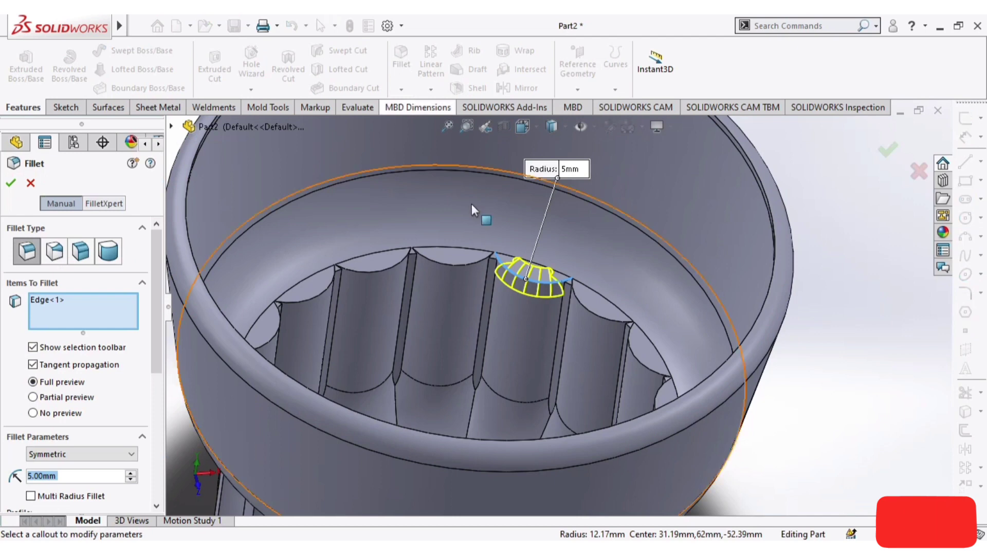
# - Add the matching shoulder arc edges of six neighbouring notches, on both sides of the first, to the fillet selection
pyautogui.click(460, 265)
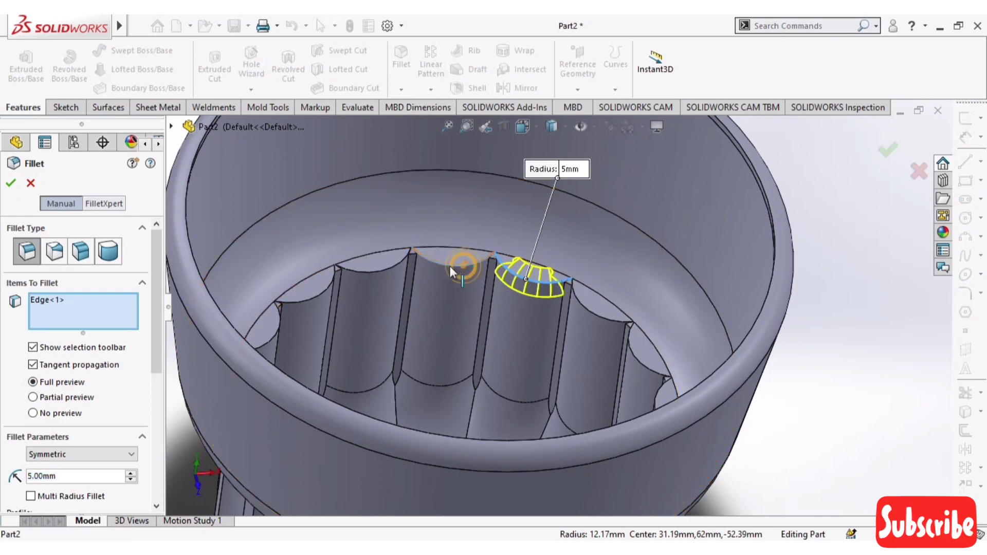
pyautogui.click(384, 270)
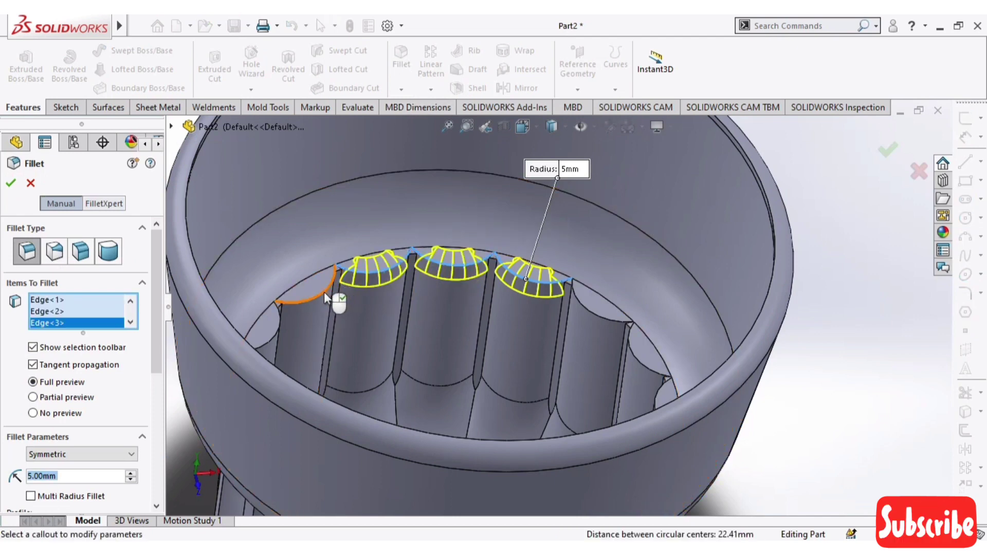
pyautogui.click(324, 292)
pyautogui.click(282, 329)
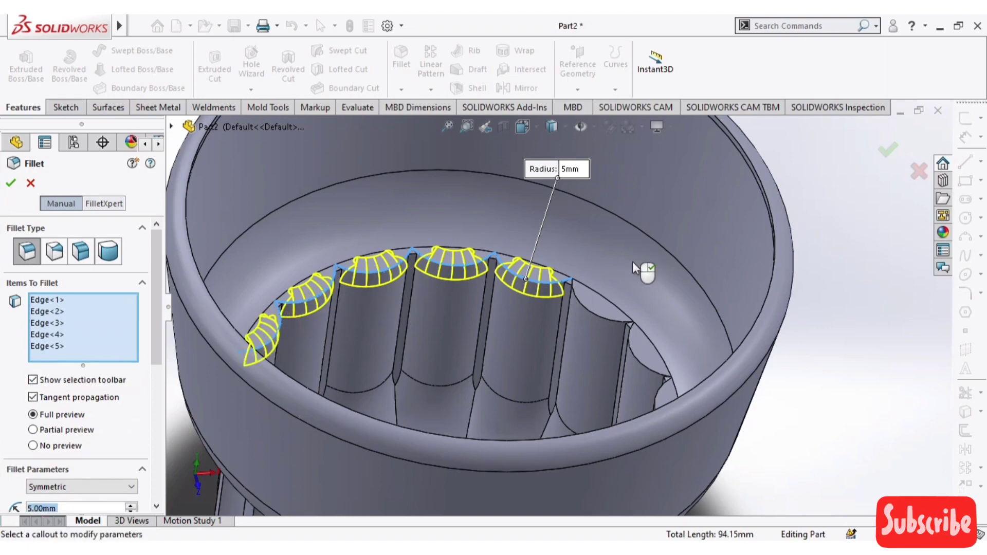
pyautogui.click(581, 306)
pyautogui.click(638, 359)
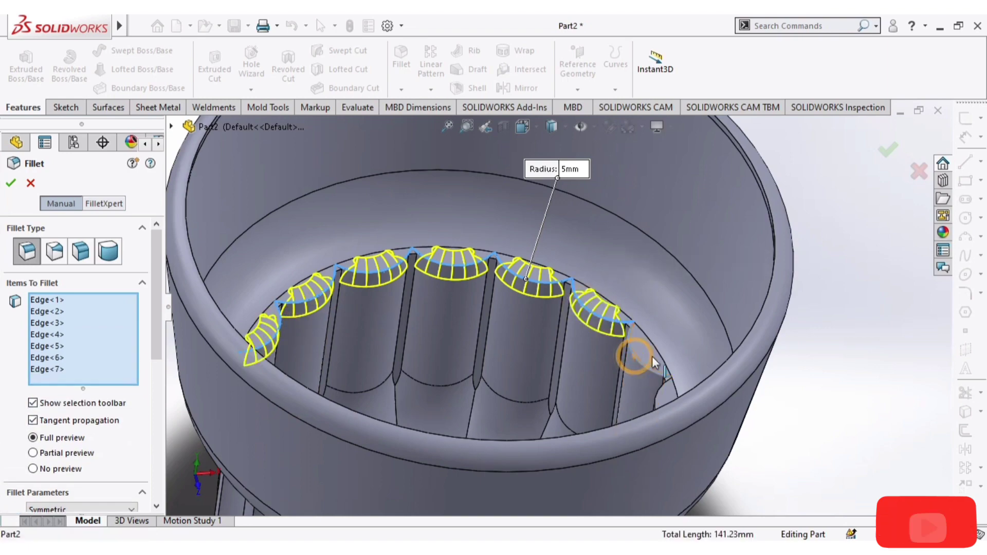
# - Extend the fillet selection around the inner shoulder with the arc edges of the next four notches
pyautogui.moveTo(639, 359); pyautogui.dragTo(322, 269, button='middle')
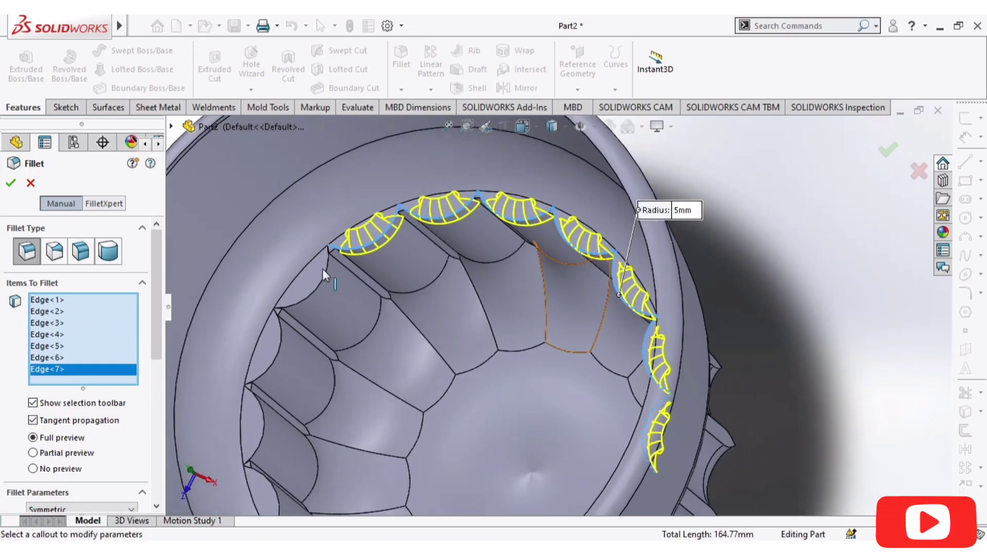
pyautogui.click(317, 288)
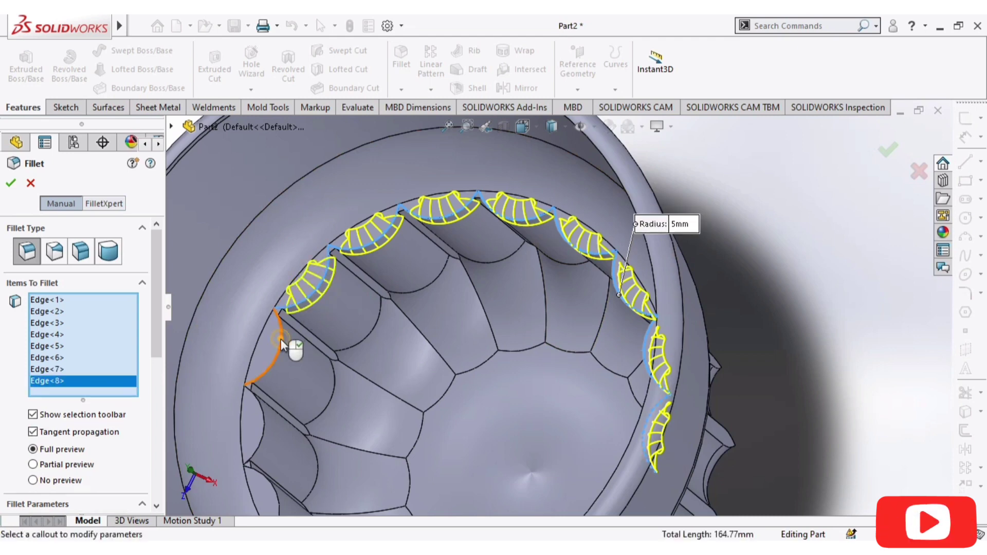
pyautogui.click(281, 339)
pyautogui.click(270, 436)
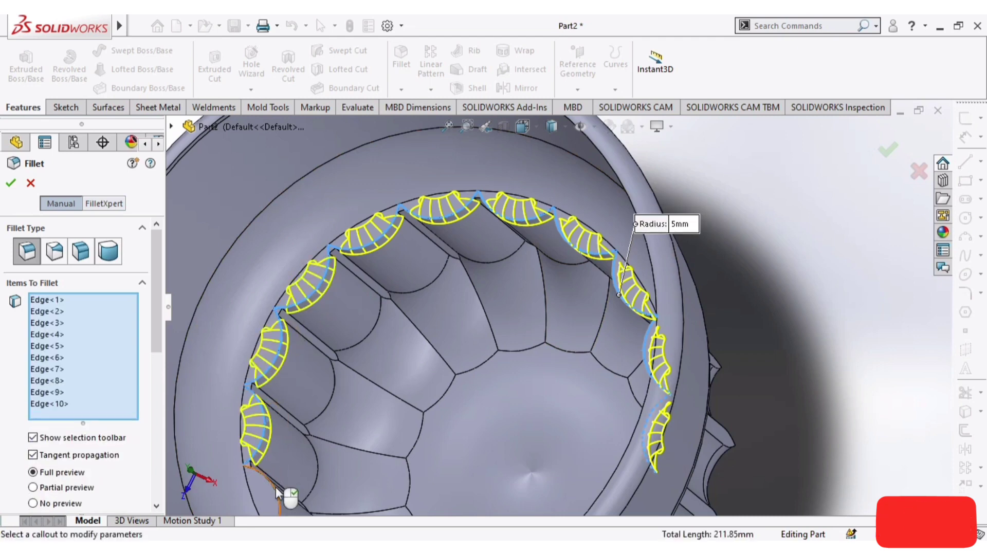
pyautogui.click(276, 489)
# - Select five more consecutive notch arc edges along the inner shoulder for the same fillet
pyautogui.moveTo(430, 304); pyautogui.dragTo(730, 242, button='middle')
pyautogui.scroll(-5, 809, 250)
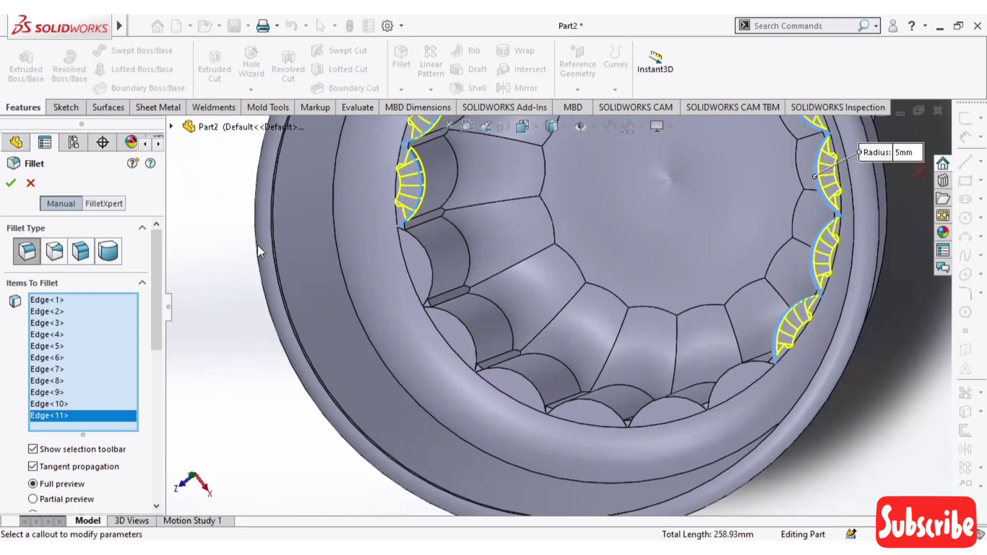
pyautogui.click(720, 262)
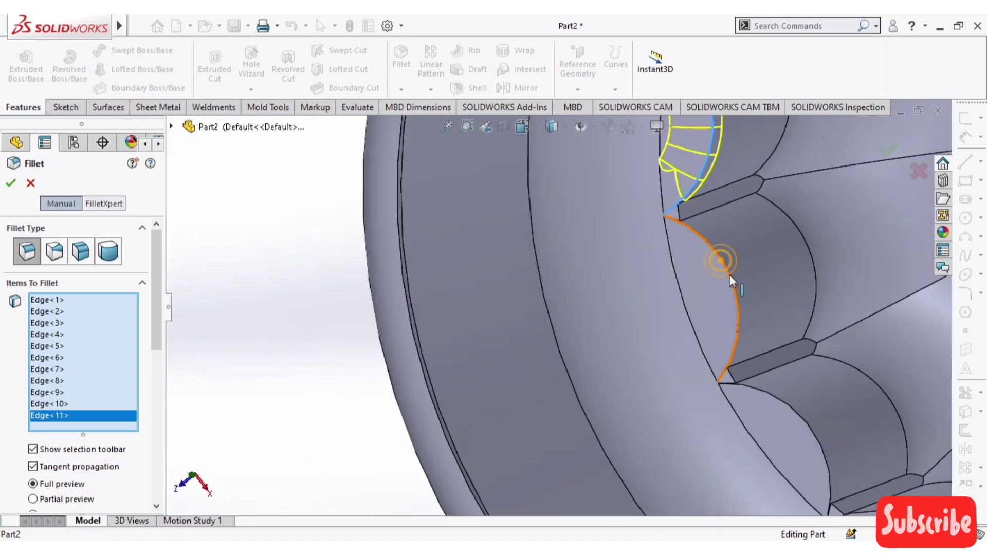
pyautogui.click(782, 407)
pyautogui.scroll(3, 591, 381)
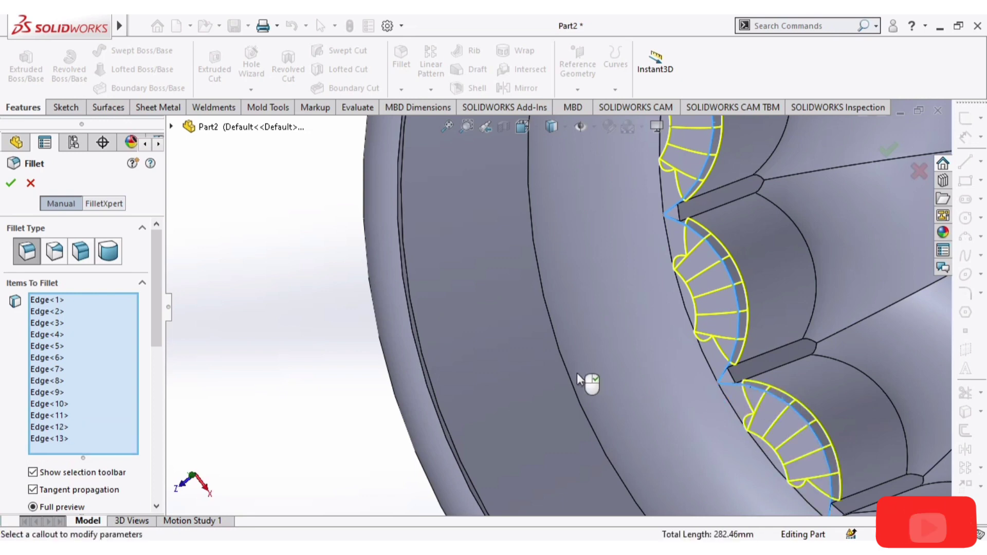
pyautogui.click(736, 419)
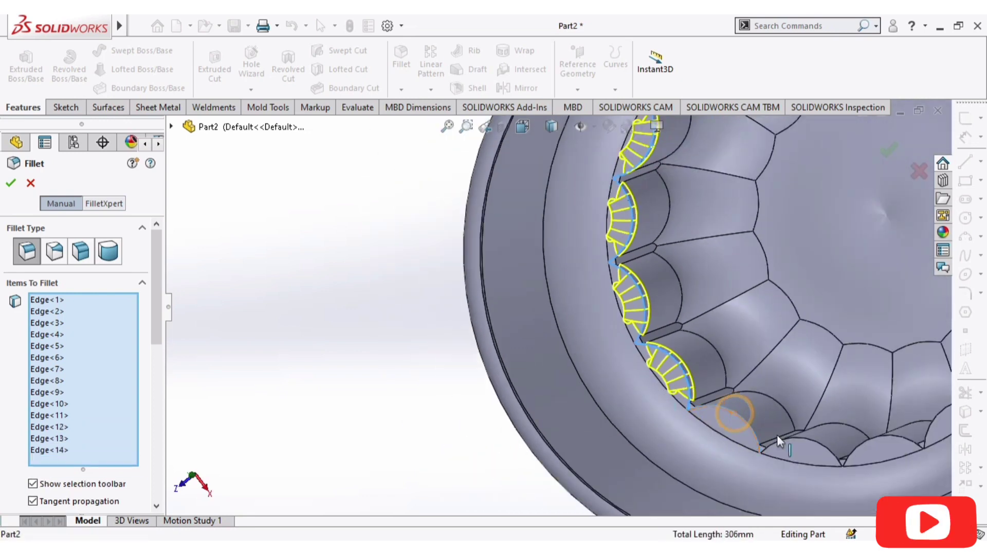
pyautogui.click(805, 442)
pyautogui.click(872, 437)
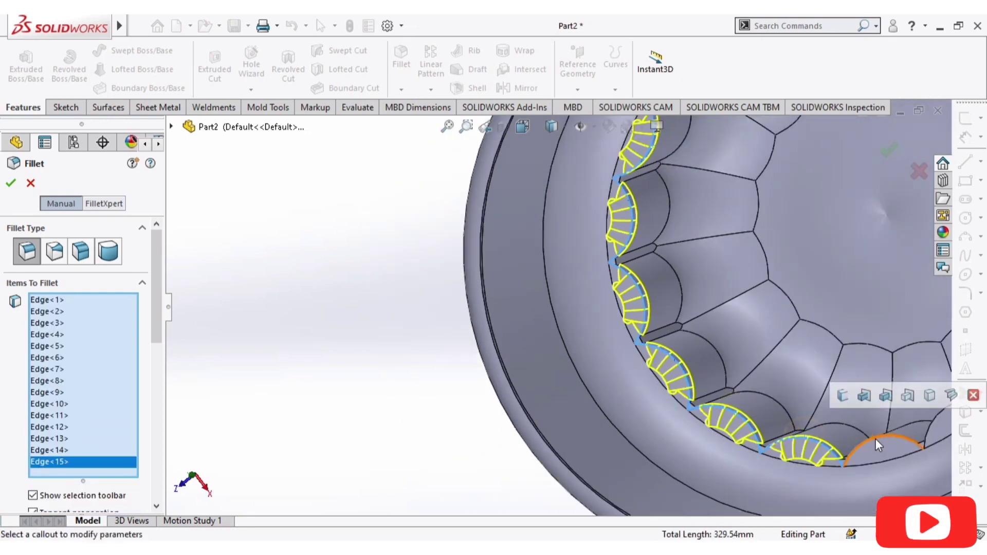
# - Add the last remaining notch arc edge and apply the fillet to all 17 edges with a 5 mm radius
pyautogui.scroll(3, 478, 381)
pyautogui.moveTo(388, 315); pyautogui.dragTo(504, 355, button='middle')
pyautogui.scroll(-4, 599, 267)
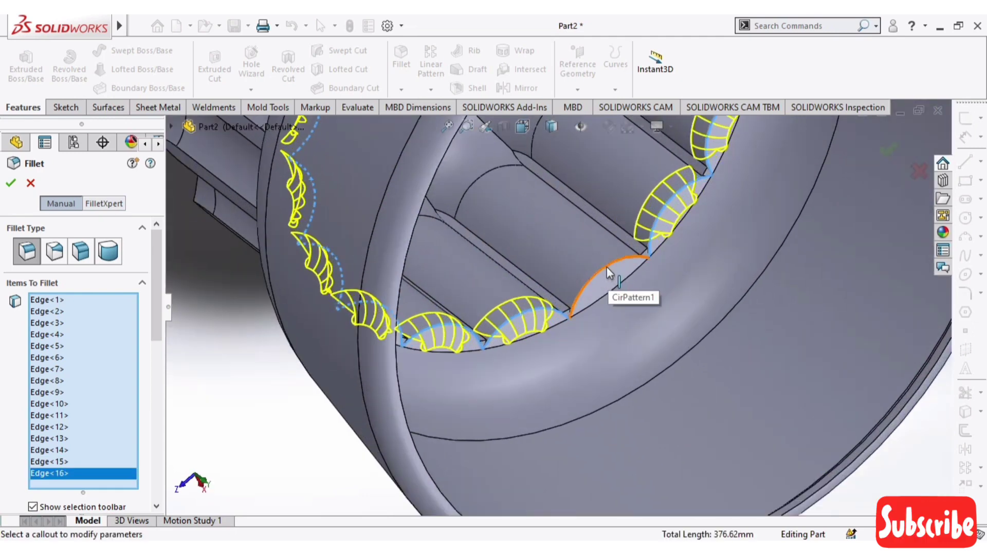
pyautogui.click(608, 267)
pyautogui.scroll(4, 601, 309)
pyautogui.scroll(3, 755, 359)
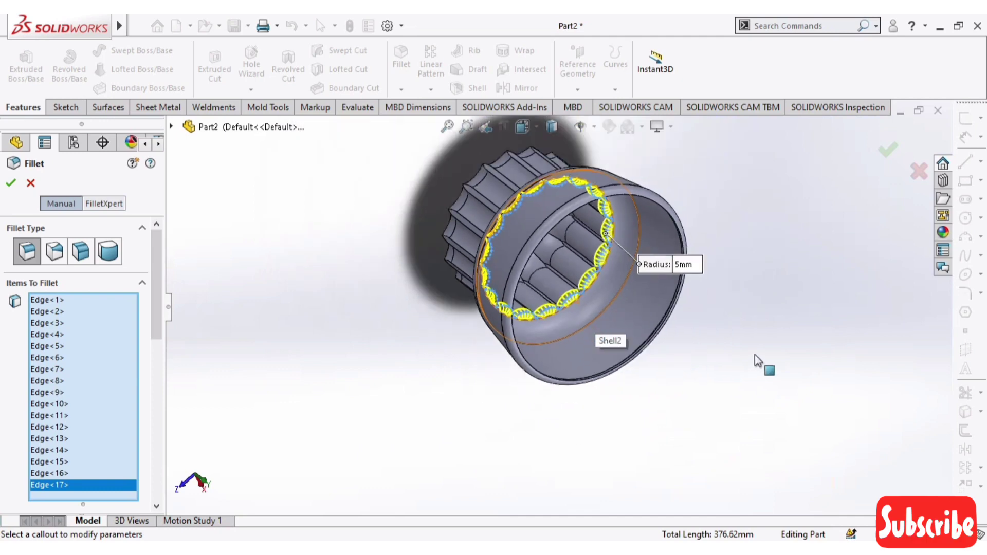
pyautogui.moveTo(760, 363); pyautogui.dragTo(718, 220, button='middle')
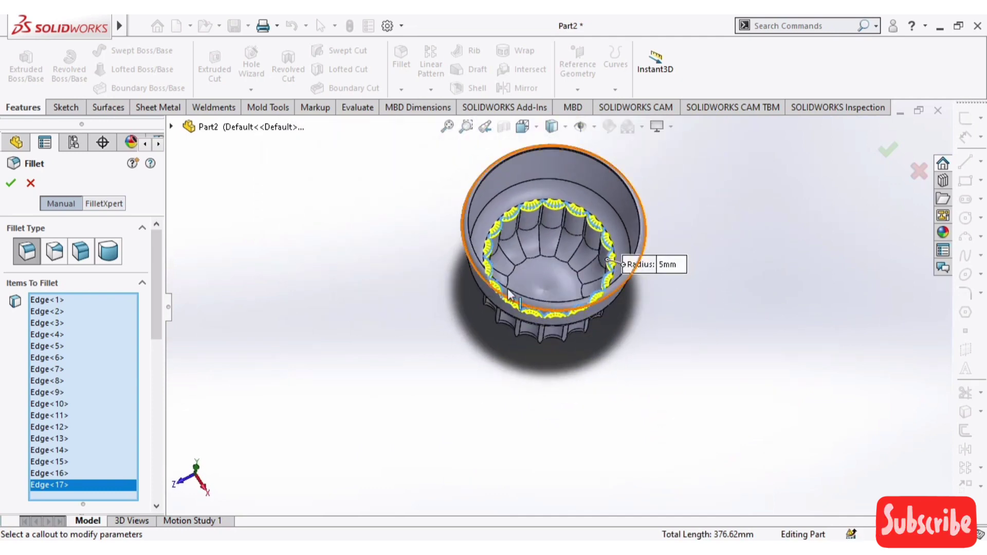
pyautogui.scroll(-4, 596, 160)
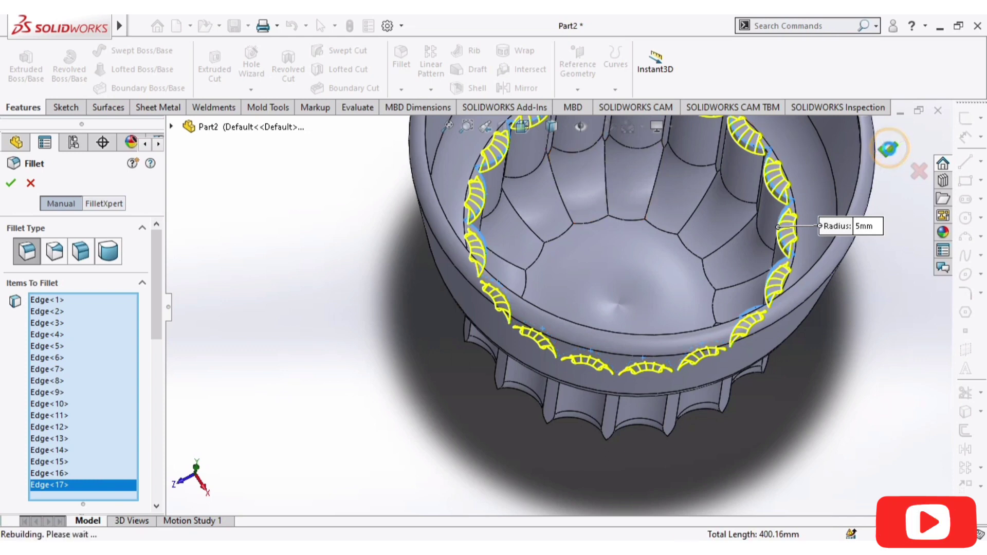
pyautogui.scroll(5, 748, 350)
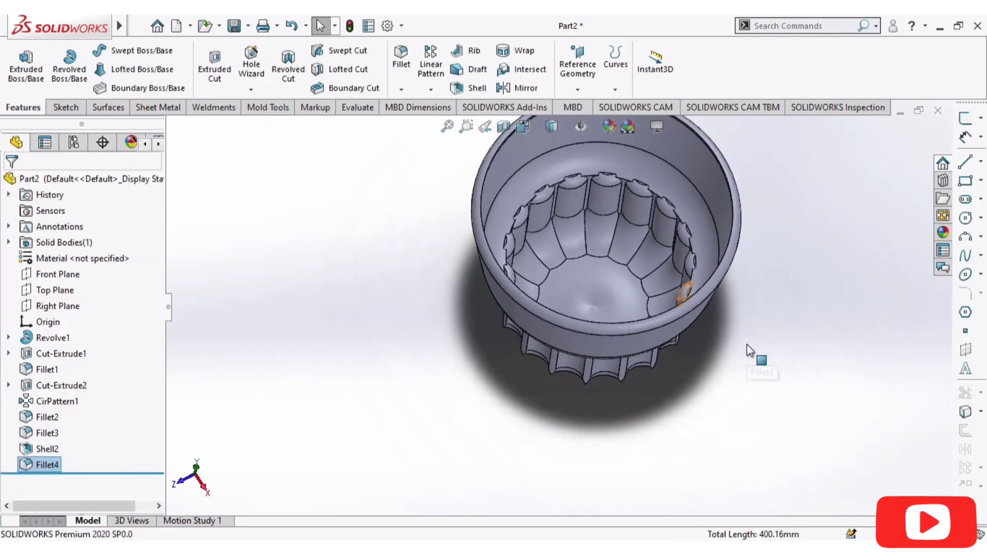
pyautogui.moveTo(740, 350); pyautogui.dragTo(585, 309, button='middle')
pyautogui.scroll(-1, 565, 313)
pyautogui.scroll(-2, 550, 309)
pyautogui.click(545, 307)
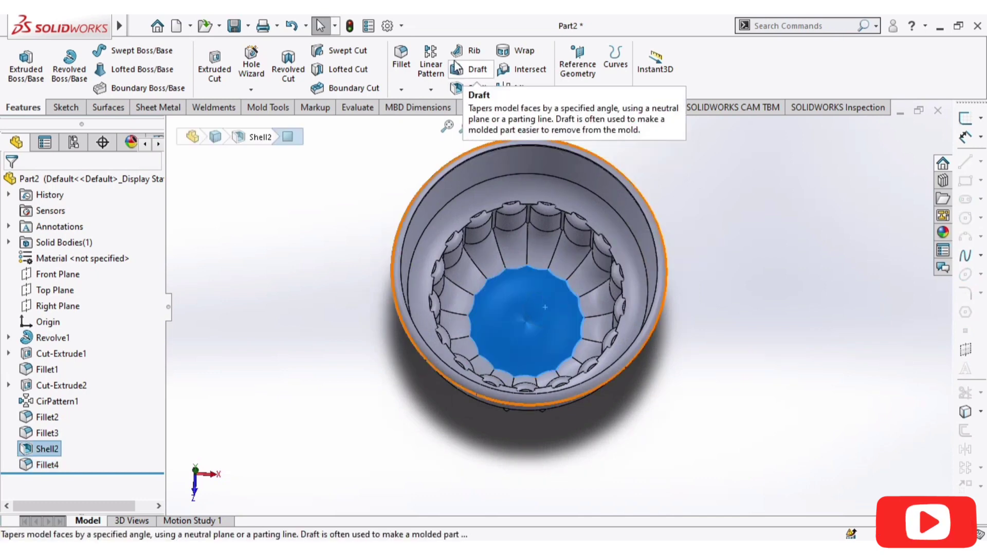
pyautogui.click(401, 59)
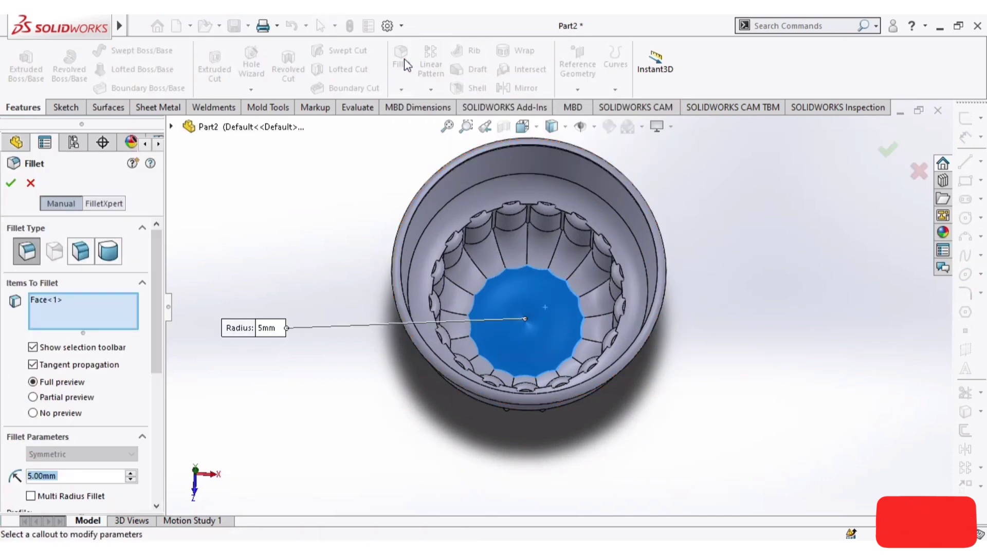
pyautogui.write('1')
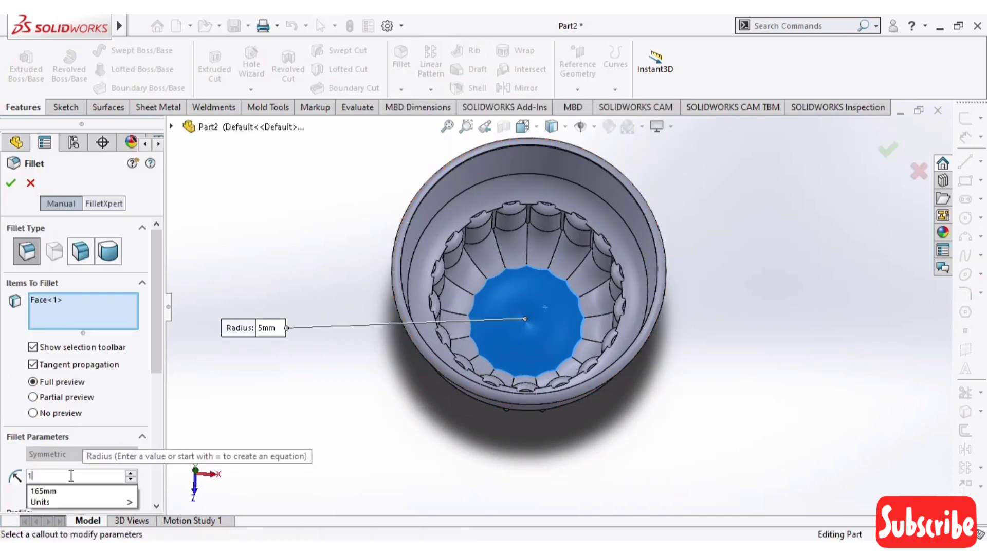
pyautogui.press('Return')
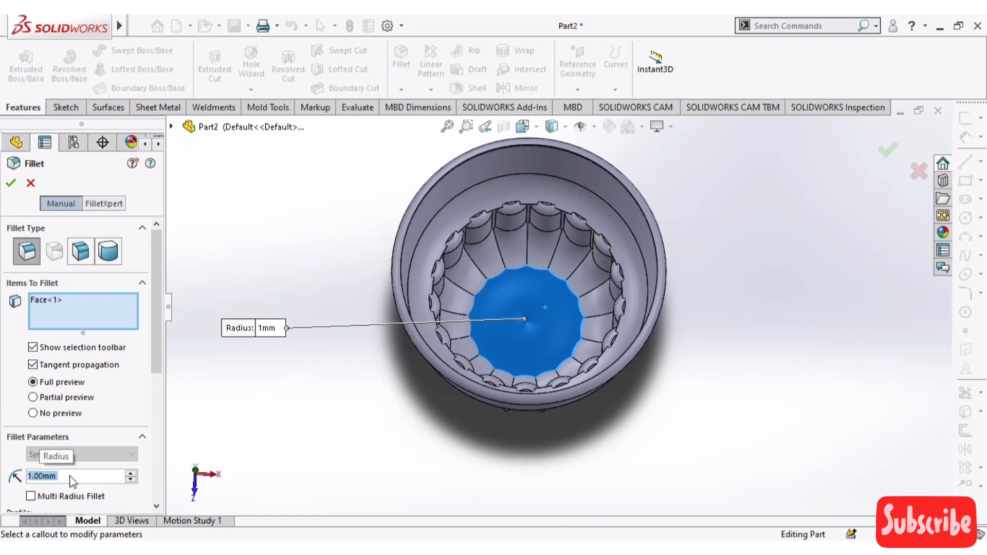
pyautogui.click(32, 184)
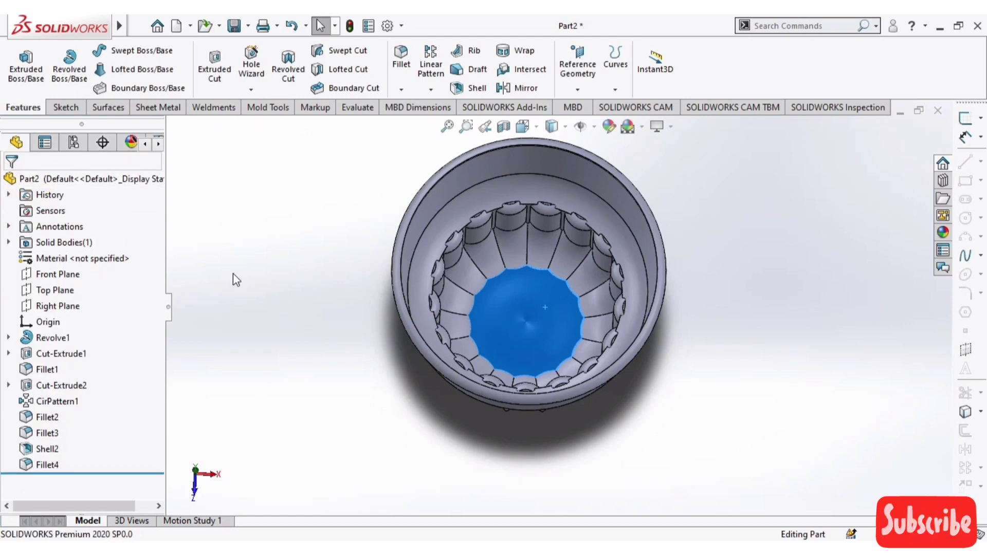
# - Start a fillet on the inner circular edge of the open wide rim and try it with a 5 mm radius
pyautogui.moveTo(718, 387); pyautogui.dragTo(718, 293, button='middle')
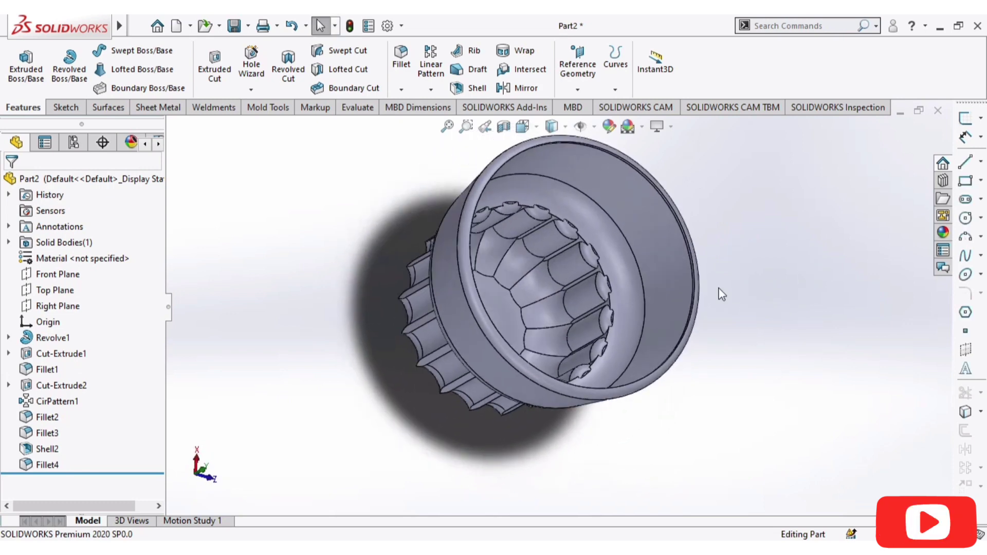
pyautogui.scroll(-5, 712, 277)
pyautogui.click(401, 57)
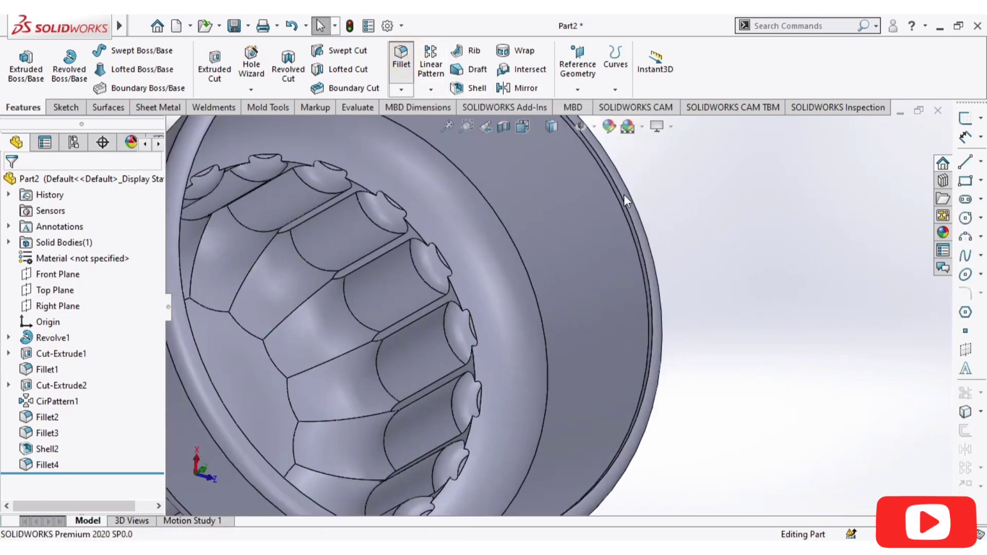
pyautogui.click(624, 202)
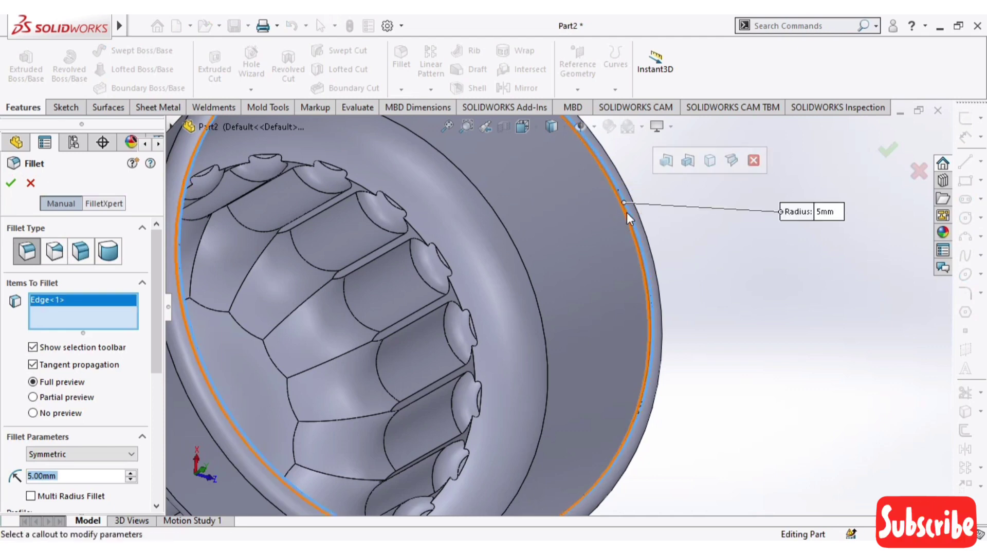
pyautogui.press('capslock')
pyautogui.press('Return')
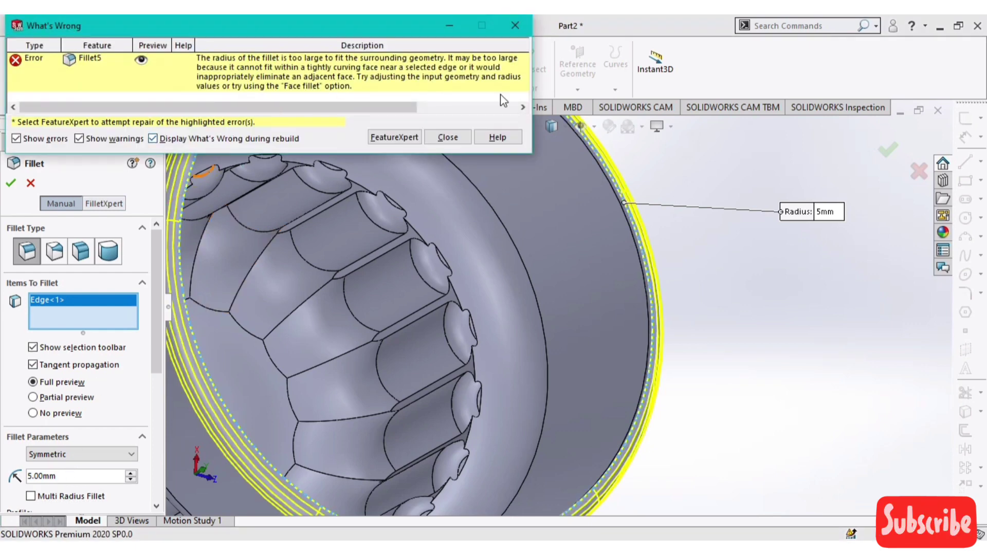
pyautogui.click(443, 139)
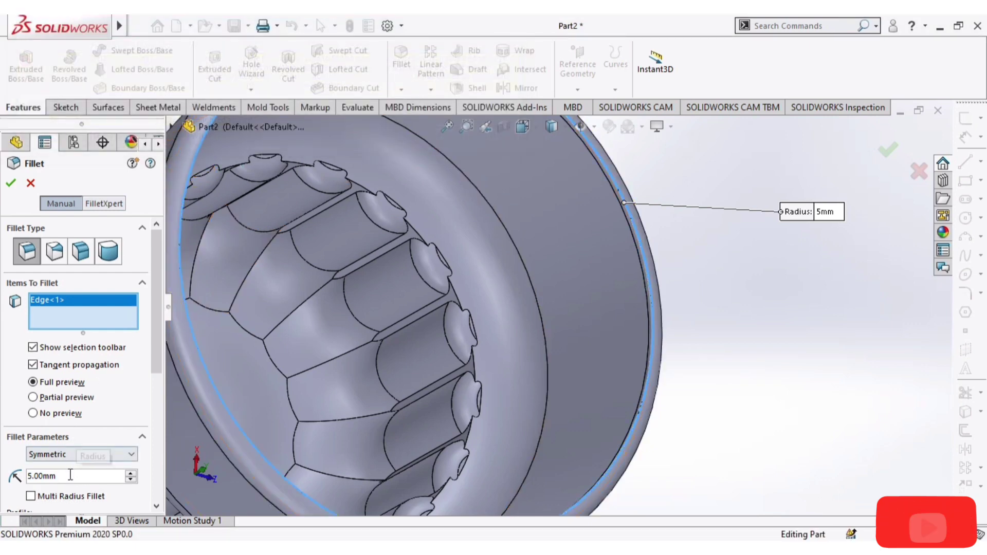
# - Set the rim edge's fillet radius to 1 mm and apply the fillet
pyautogui.write('1')
pyautogui.press('Return')
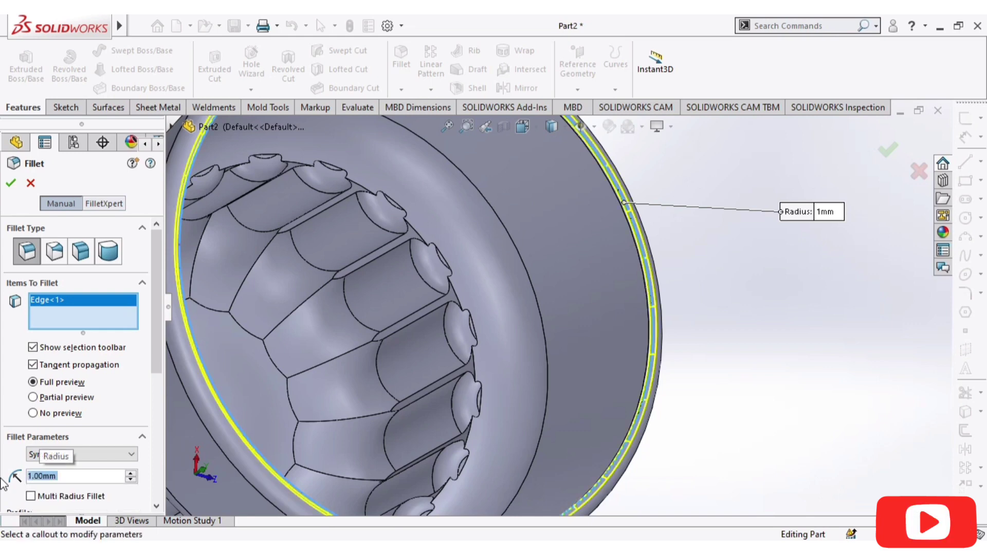
pyautogui.click(12, 183)
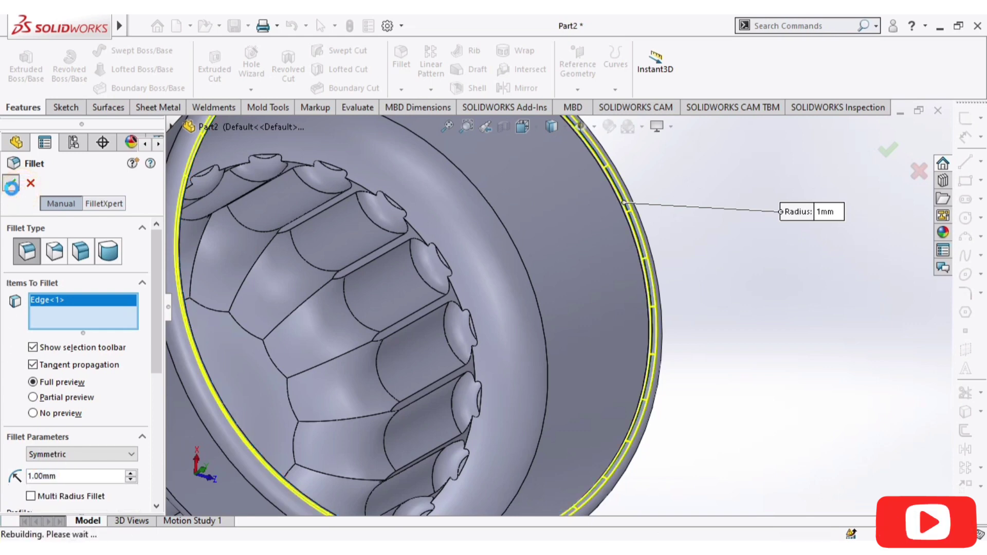
# - Apply the red high gloss plastic appearance to the whole part
pyautogui.moveTo(637, 347); pyautogui.dragTo(744, 244, button='middle')
pyautogui.moveTo(744, 243); pyautogui.dragTo(720, 278)
pyautogui.scroll(3, 665, 342)
pyautogui.moveTo(663, 342); pyautogui.dragTo(558, 260, button='middle')
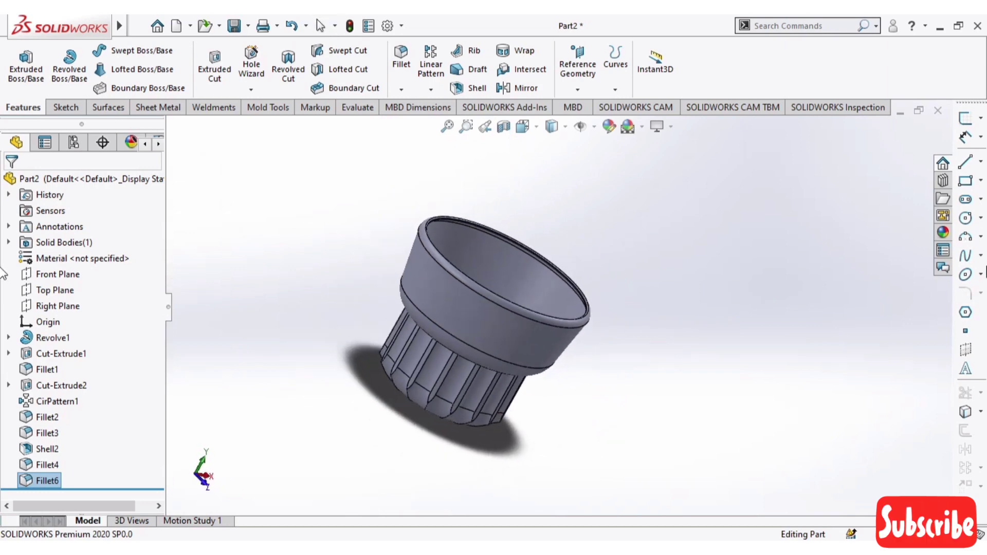
pyautogui.click(943, 232)
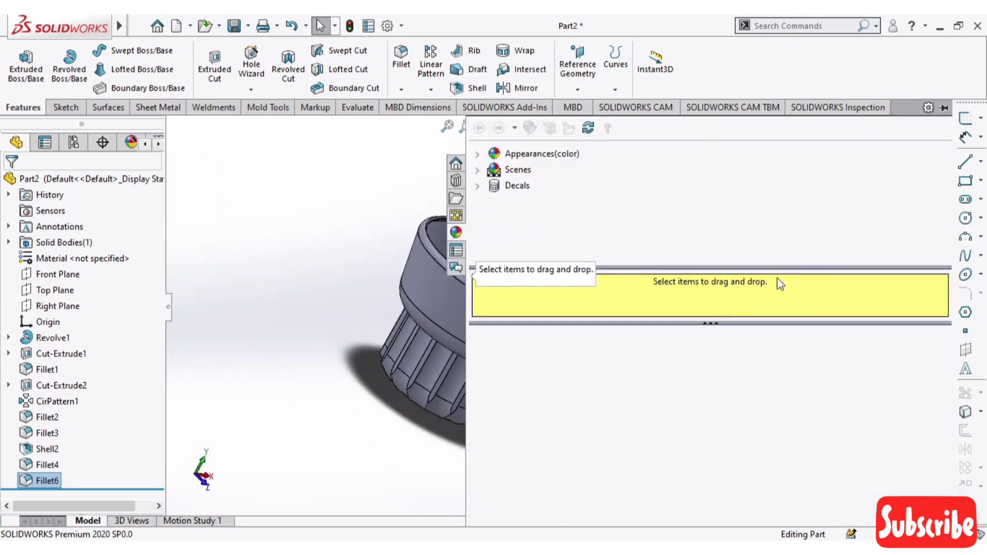
pyautogui.click(478, 154)
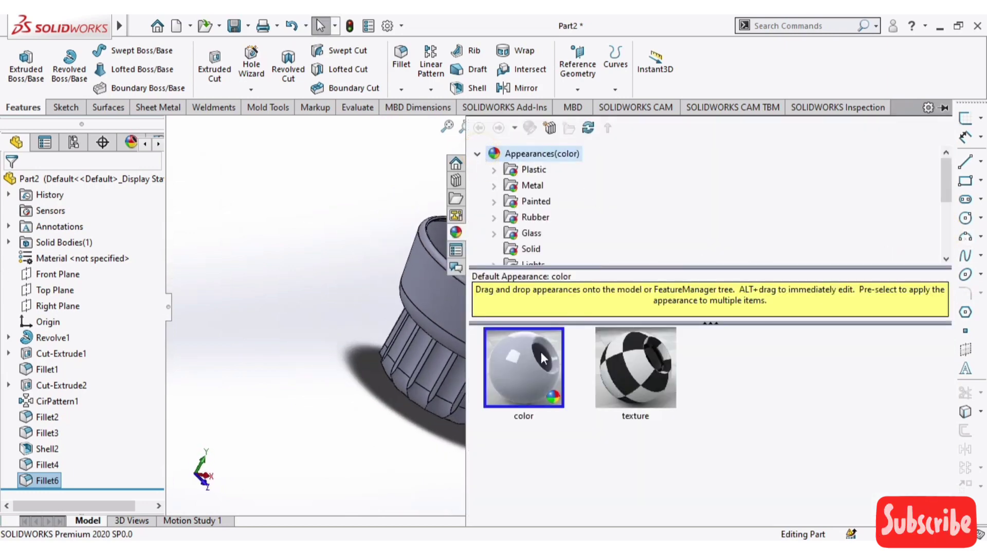
pyautogui.doubleClick(533, 170)
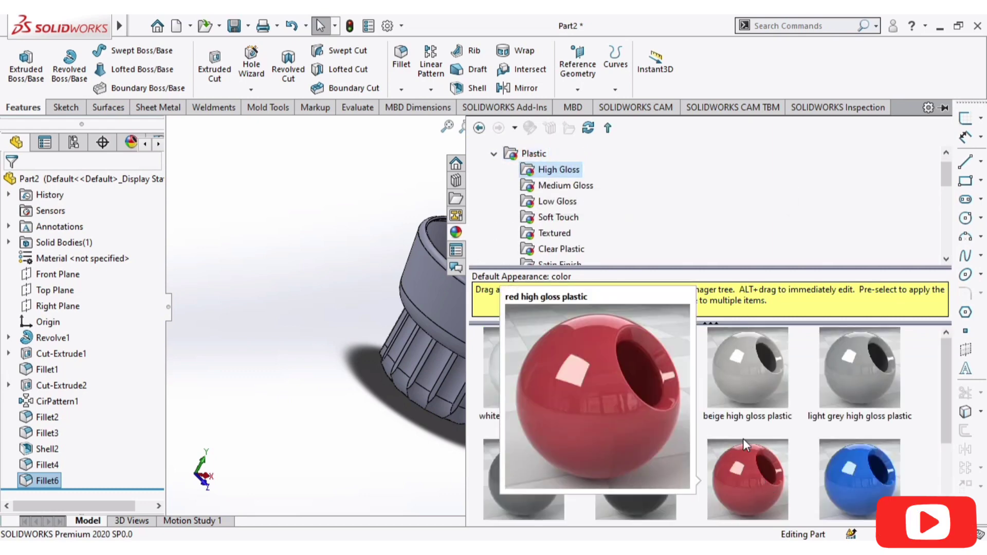
pyautogui.moveTo(754, 466); pyautogui.dragTo(457, 306)
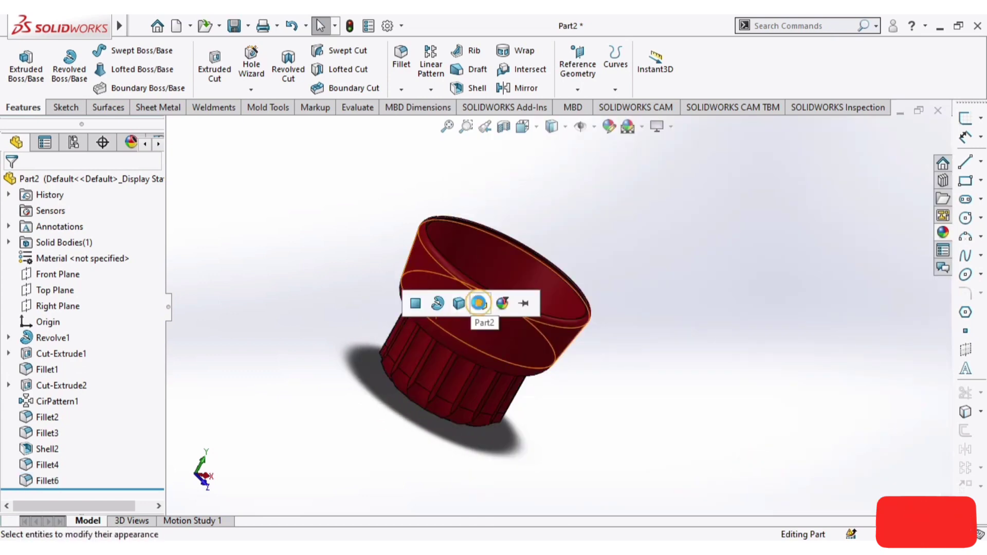
pyautogui.click(479, 303)
pyautogui.moveTo(797, 342); pyautogui.dragTo(727, 304, button='middle')
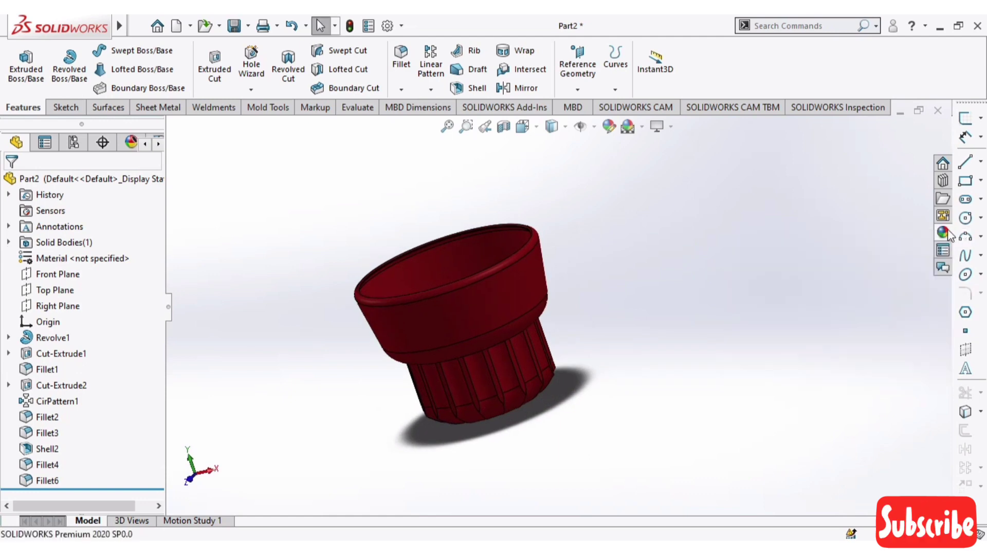
# - Replace the red look by applying a transparent clear plastic appearance from the Plastic category to the part's body
pyautogui.click(944, 232)
pyautogui.scroll(1, 672, 448)
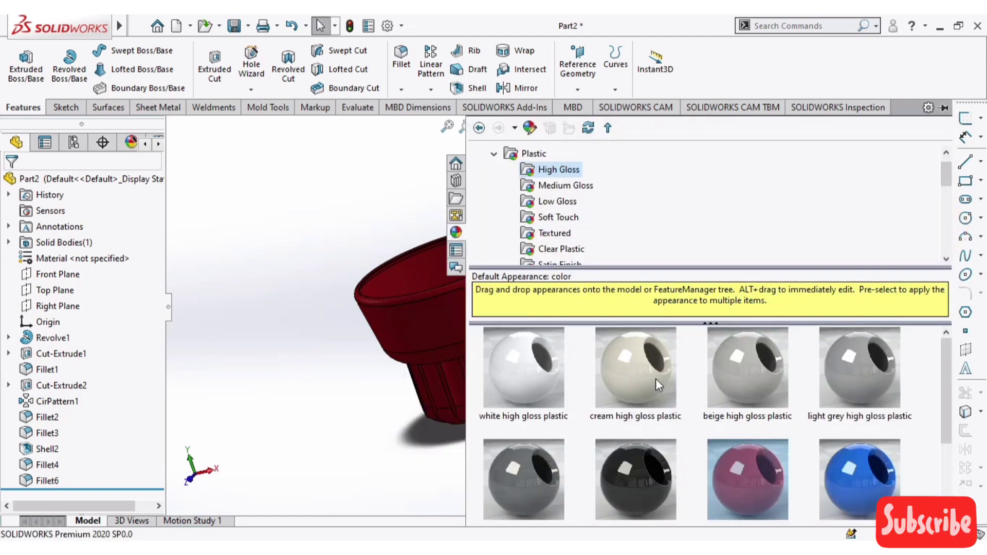
pyautogui.scroll(-2, 660, 405)
pyautogui.scroll(2, 664, 425)
pyautogui.scroll(-2, 695, 419)
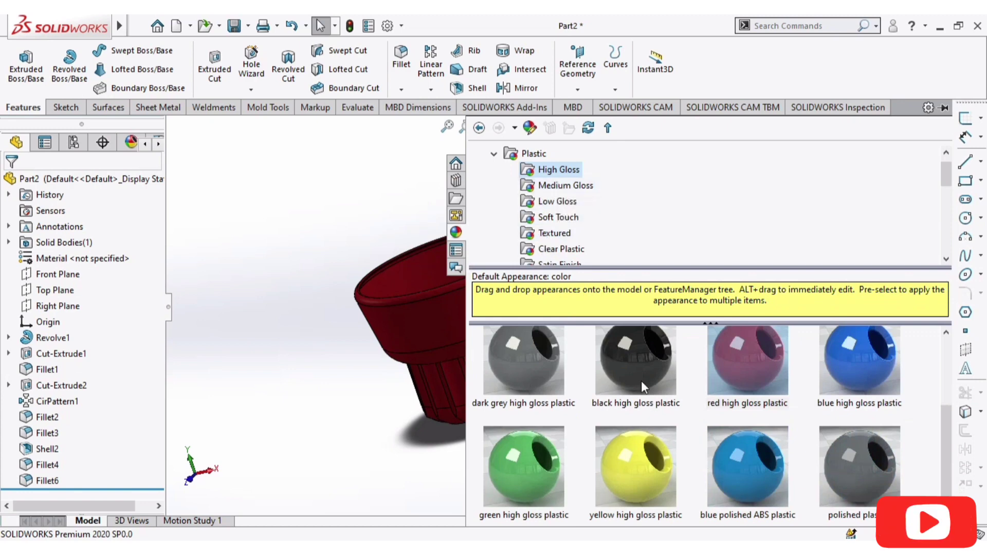
pyautogui.click(561, 171)
pyautogui.doubleClick(533, 155)
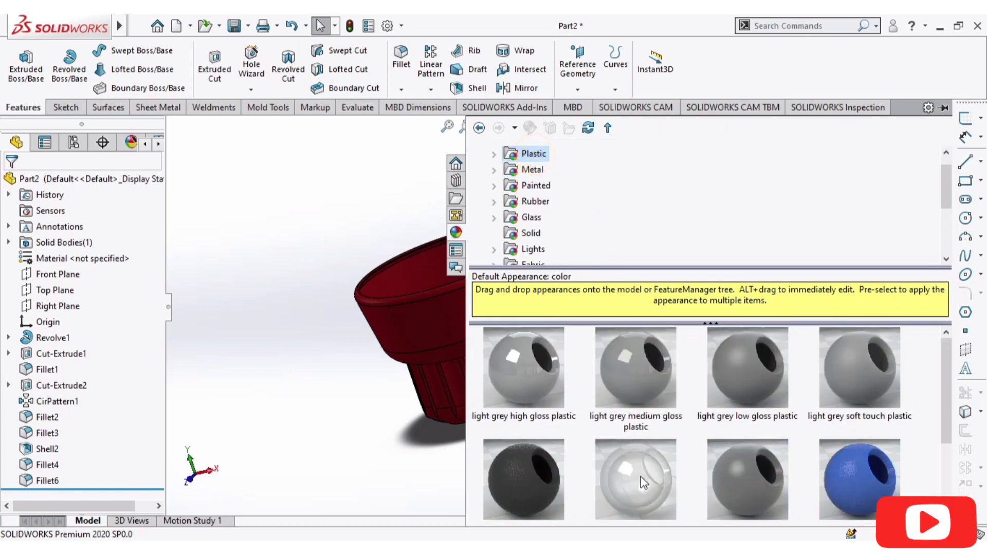
pyautogui.moveTo(466, 341); pyautogui.dragTo(445, 312)
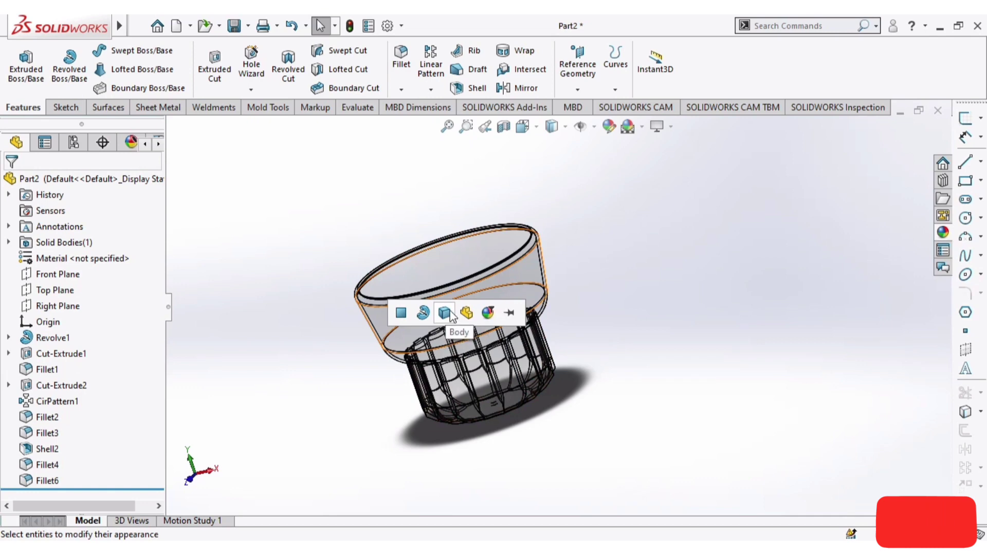
# - Inspect the transparent part from several sides and display it in a four-view layout with front, left and top views
pyautogui.moveTo(695, 343); pyautogui.dragTo(867, 438, button='middle')
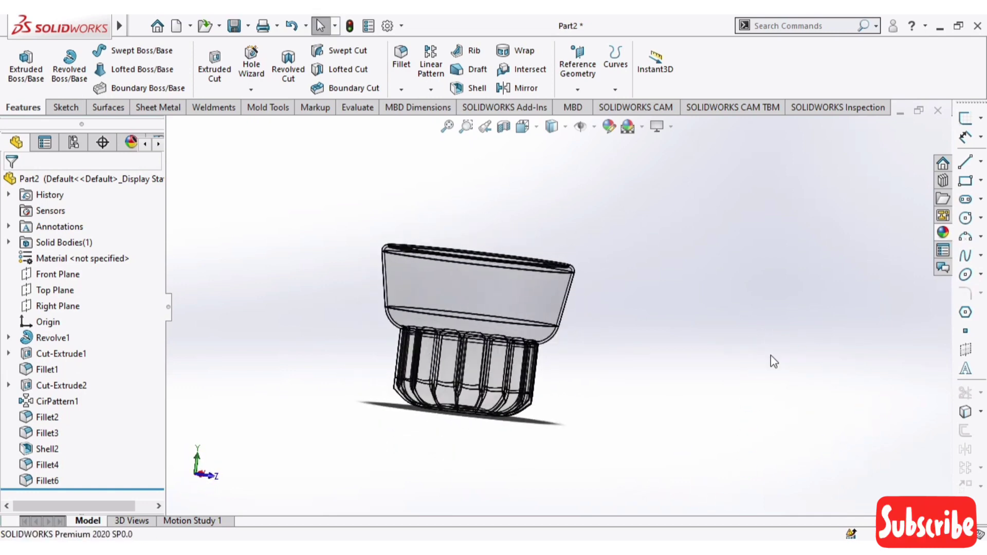
pyautogui.moveTo(740, 291)
pyautogui.mouseDown(button='middle')
pyautogui.moveTo(635, 462)
pyautogui.moveTo(692, 469)
pyautogui.moveTo(730, 316)
pyautogui.moveTo(816, 350)
pyautogui.moveTo(649, 293)
pyautogui.mouseUp(button='middle')
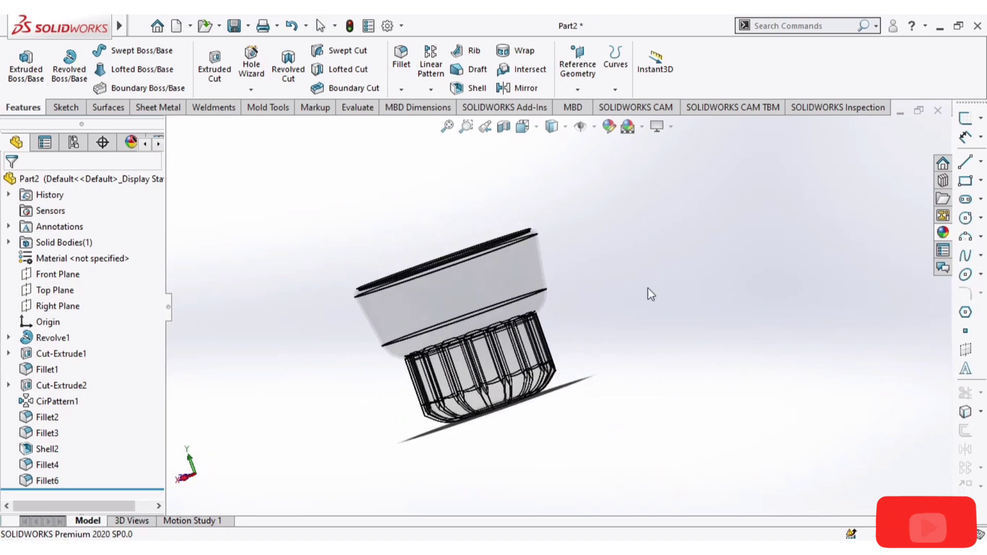
pyautogui.moveTo(705, 320)
pyautogui.mouseDown(button='middle')
pyautogui.moveTo(773, 302)
pyautogui.moveTo(758, 289)
pyautogui.moveTo(751, 324)
pyautogui.moveTo(689, 307)
pyautogui.mouseUp(button='middle')
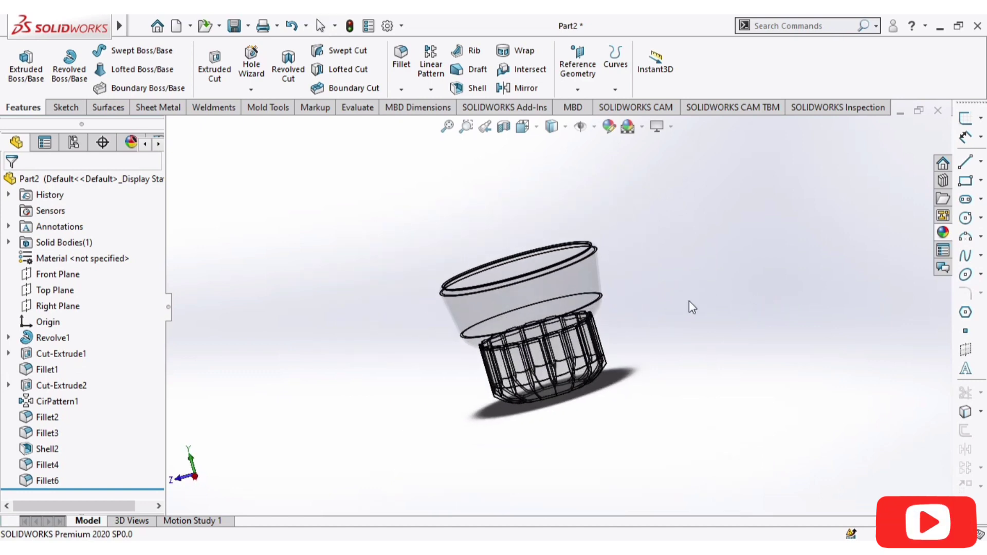
pyautogui.scroll(-2, 582, 339)
pyautogui.moveTo(582, 340); pyautogui.dragTo(787, 356, button='middle')
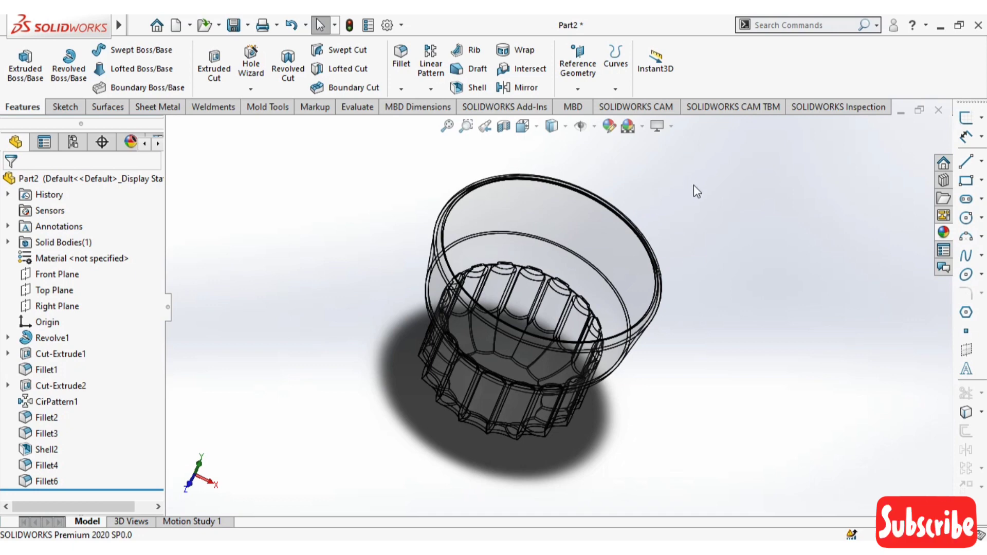
pyautogui.click(535, 128)
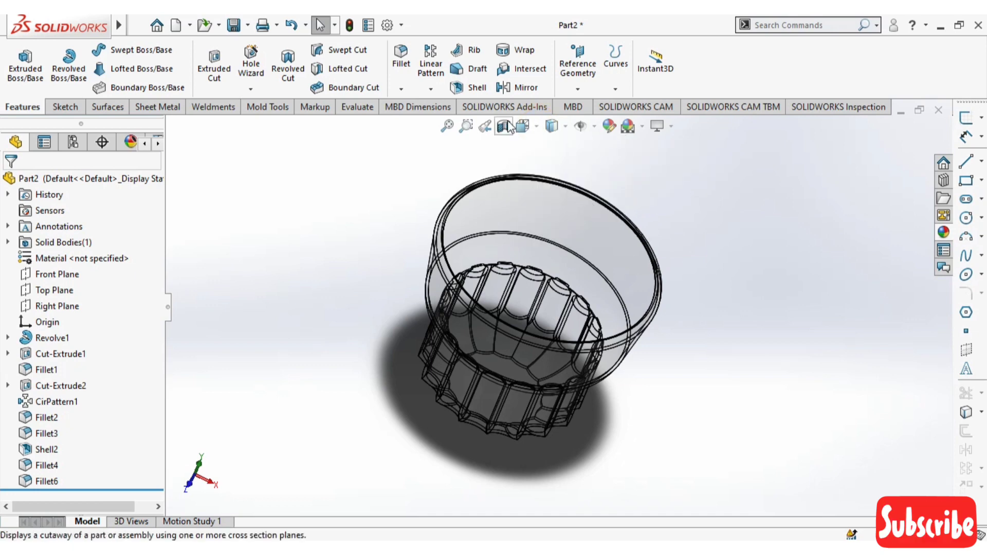
pyautogui.click(535, 128)
pyautogui.click(587, 226)
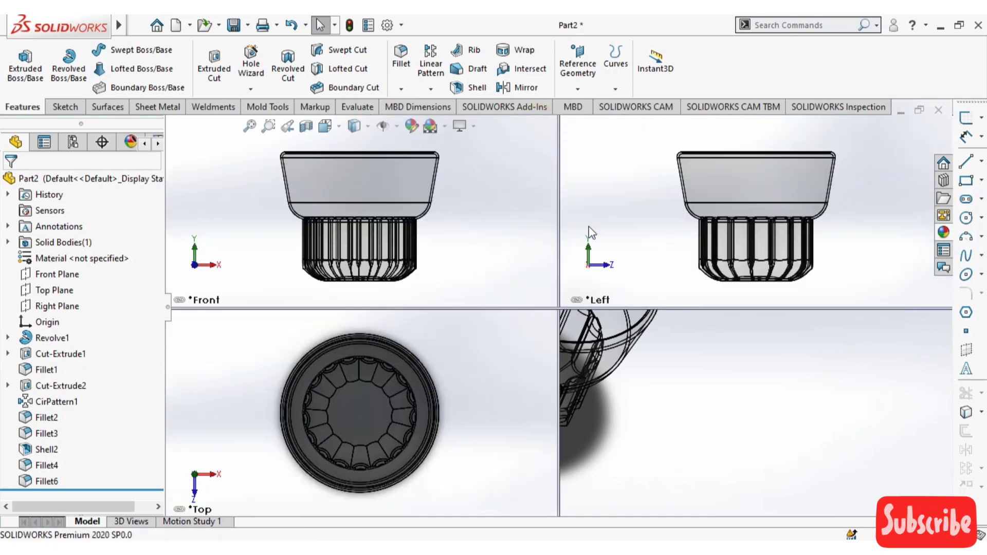